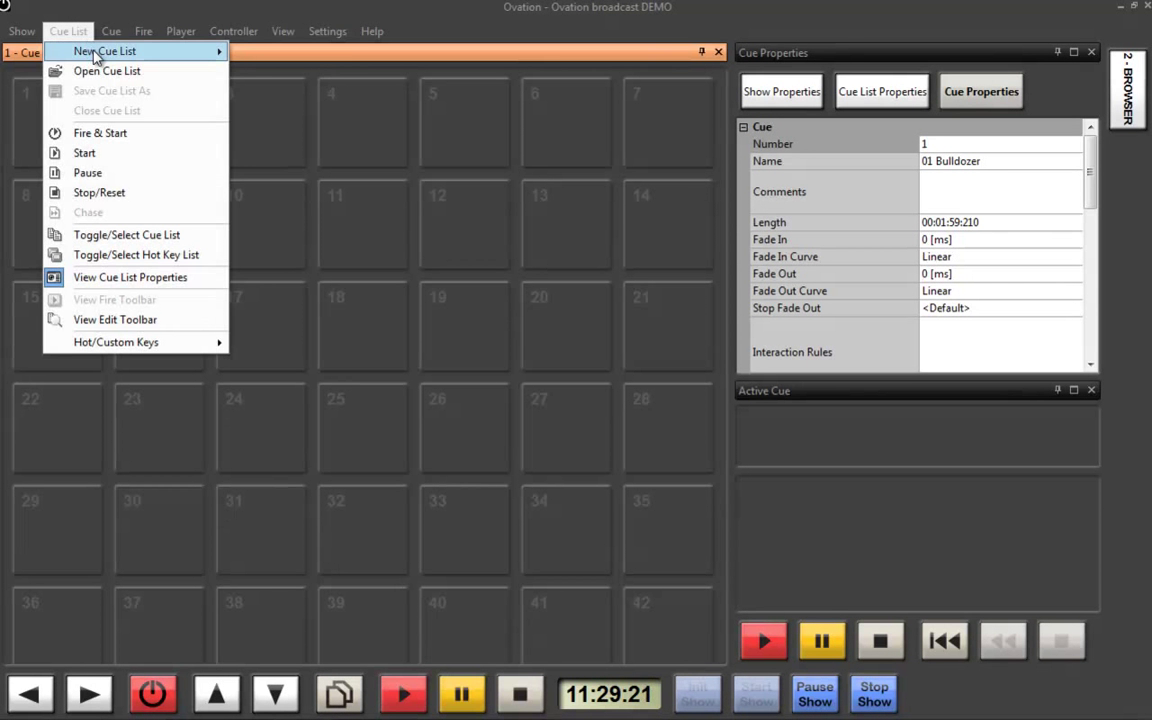
Step: Create a new standard Cue List 6, dock it above the cue grid, then close it
{"action": "mouse_move", "coordinate": [110, 48]}
{"action": "left_click", "coordinate": [300, 52]}
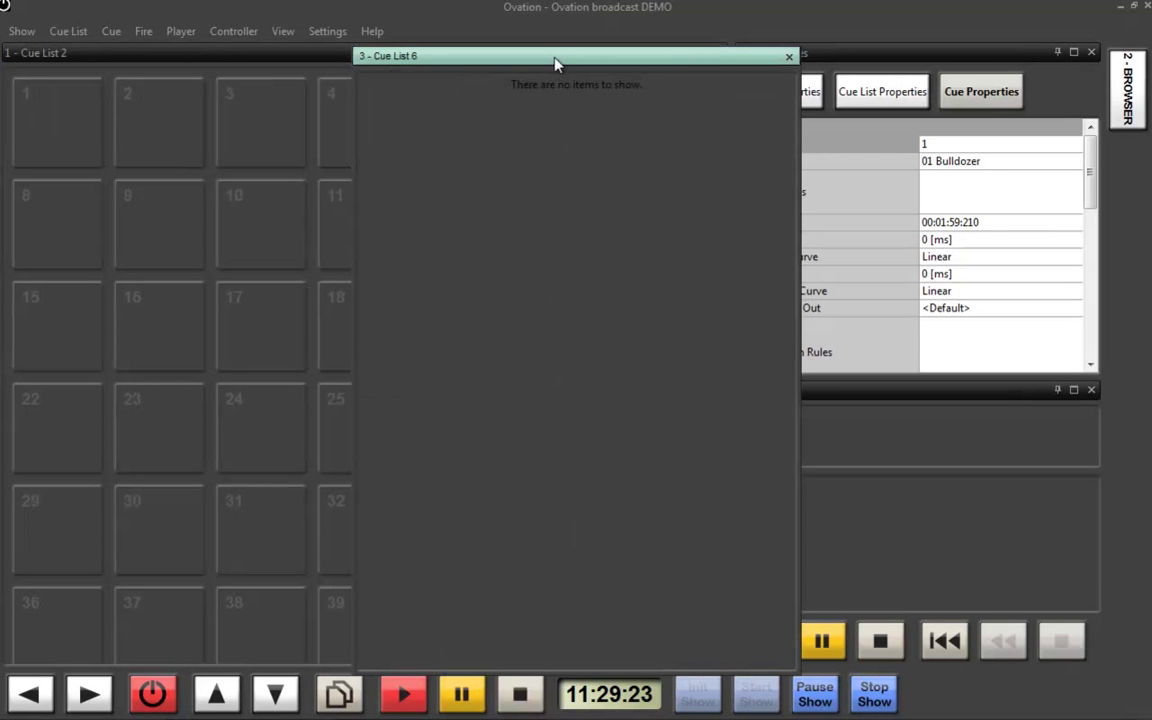
{"action": "left_click_drag", "start_coordinate": [560, 56], "coordinate": [364, 385]}
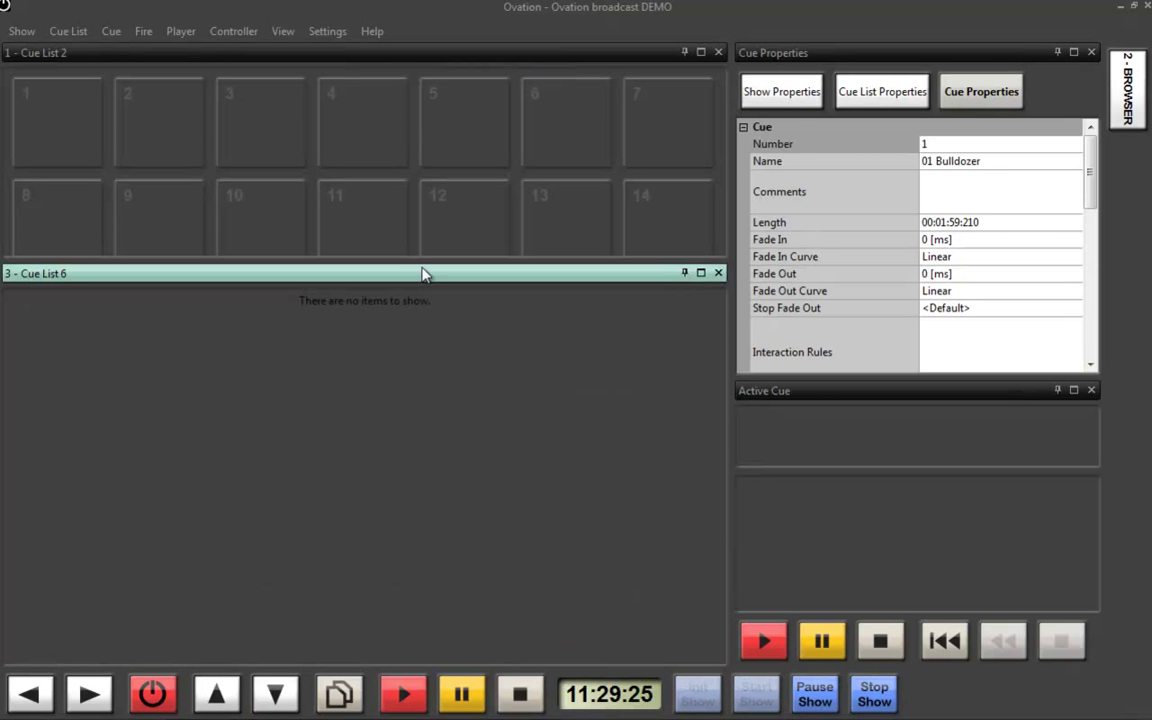
{"action": "left_click_drag", "start_coordinate": [428, 260], "coordinate": [432, 368]}
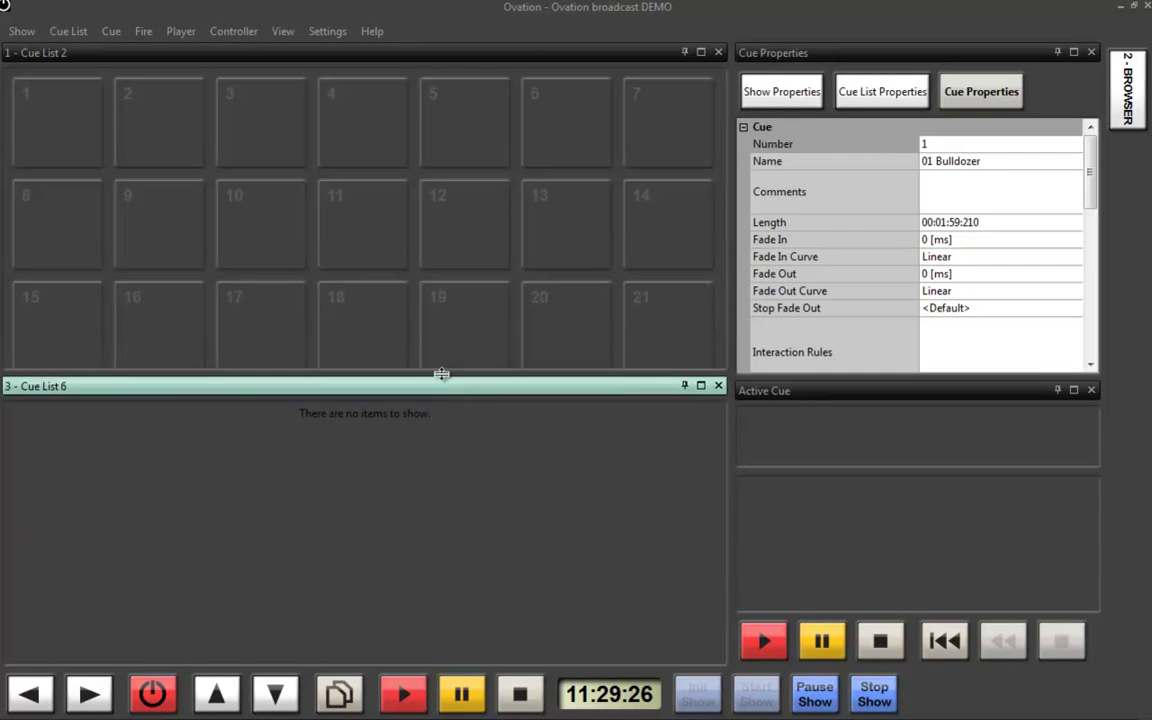
{"action": "left_click", "coordinate": [718, 380]}
Step: In the Browser, go up two folders into Datarock Datarock and audition 01 Bulldozer
{"action": "left_click", "coordinate": [1130, 115]}
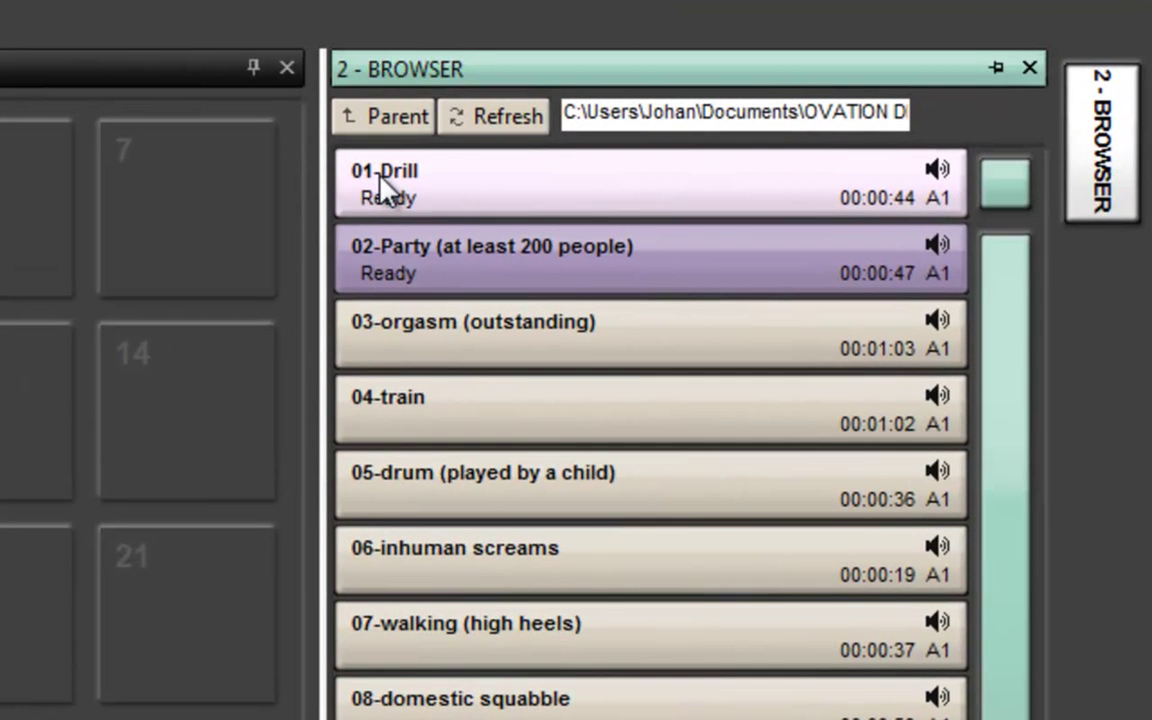
{"action": "left_click", "coordinate": [398, 117]}
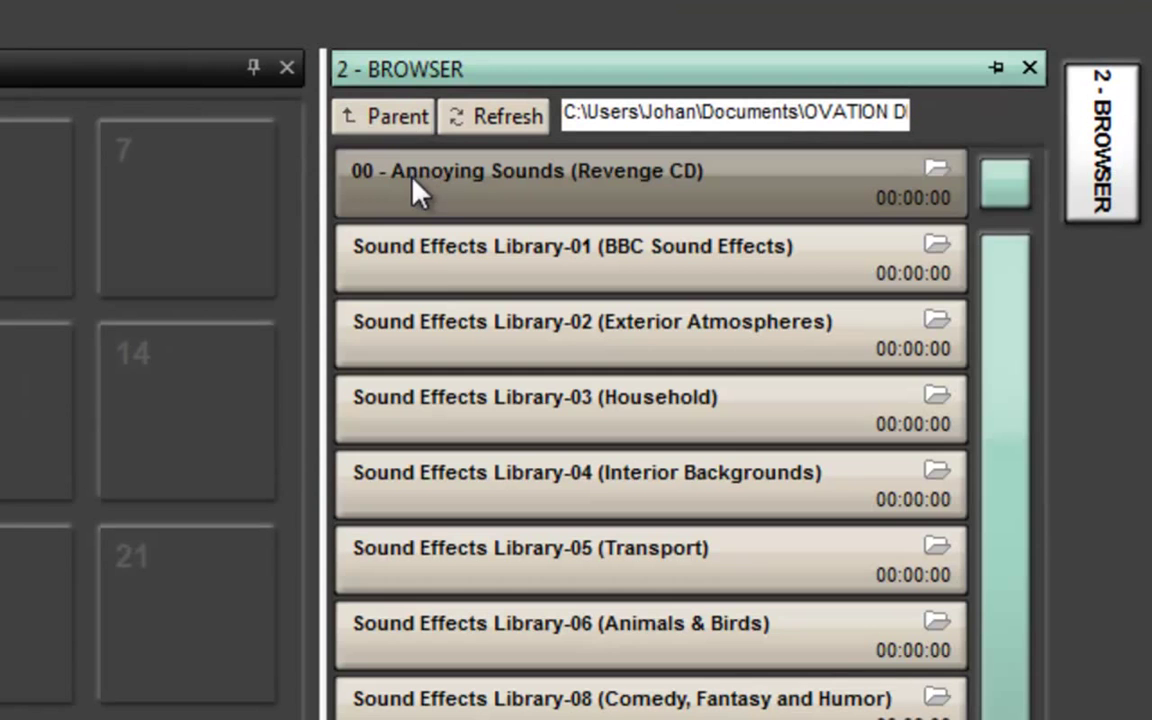
{"action": "left_click", "coordinate": [388, 118]}
{"action": "left_click", "coordinate": [473, 396]}
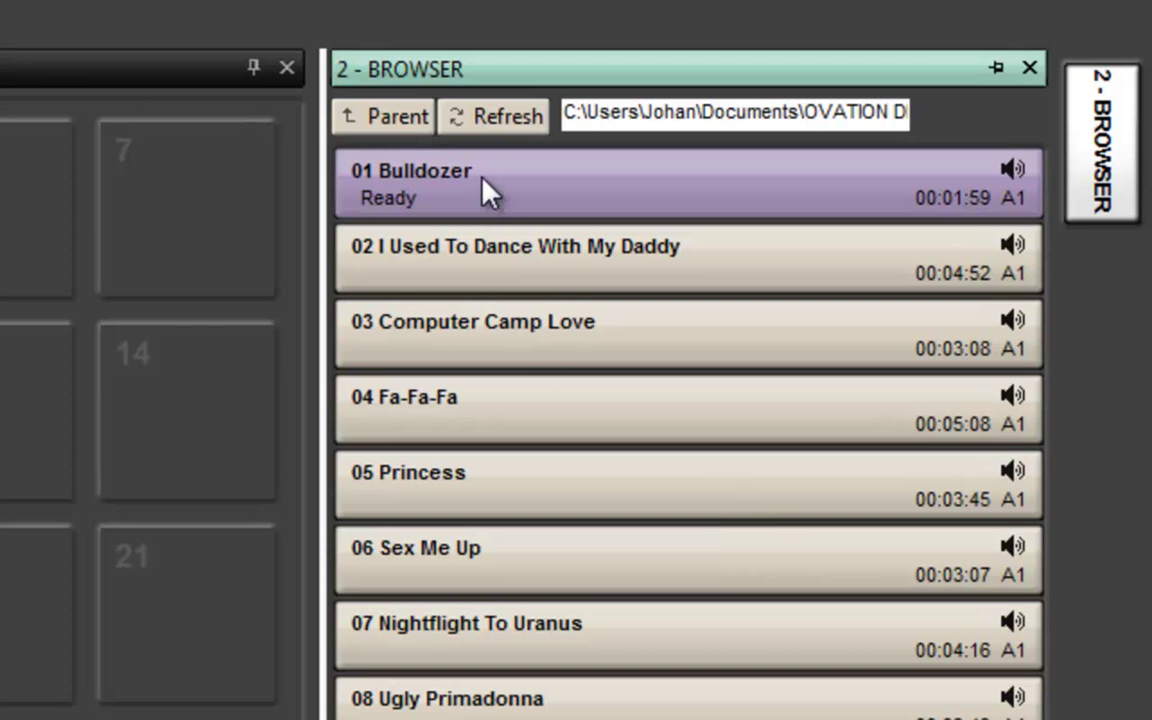
{"action": "left_click", "coordinate": [486, 185]}
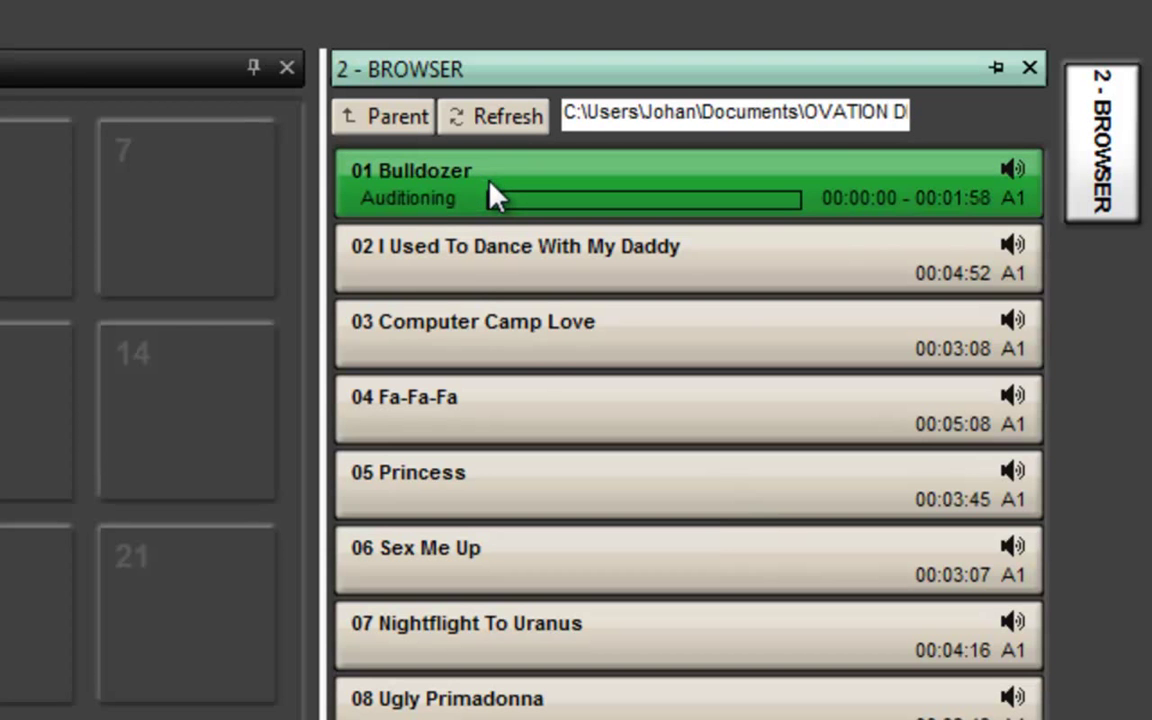
{"action": "left_click", "coordinate": [392, 185]}
Step: Place 01 Bulldozer into cue slot 1 and 05 Princess into cue slot 3
{"action": "left_click_drag", "start_coordinate": [550, 185], "coordinate": [70, 125]}
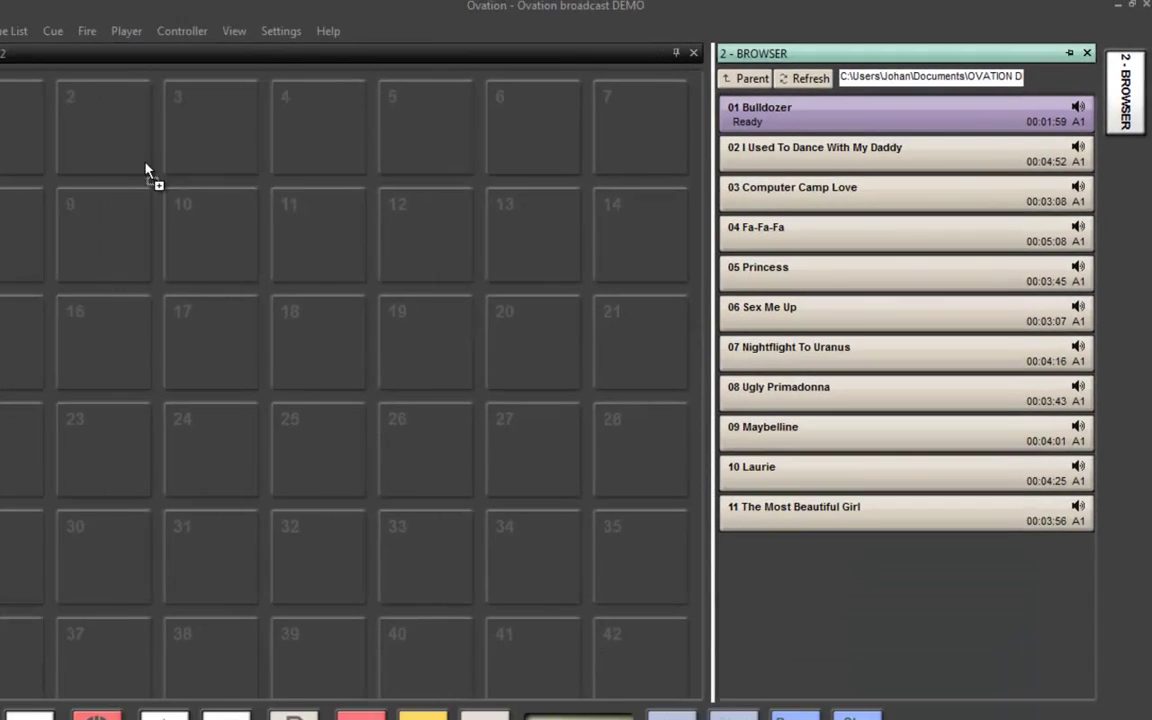
{"action": "left_click", "coordinate": [886, 269]}
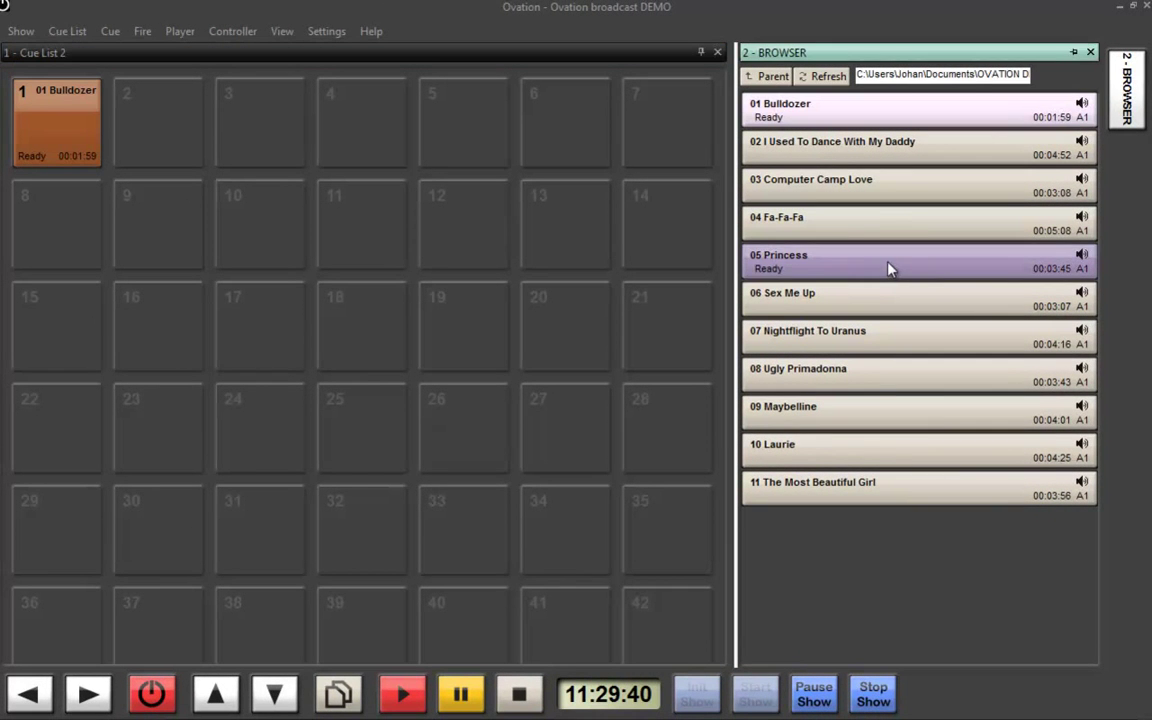
{"action": "left_click_drag", "start_coordinate": [208, 140], "coordinate": [255, 118]}
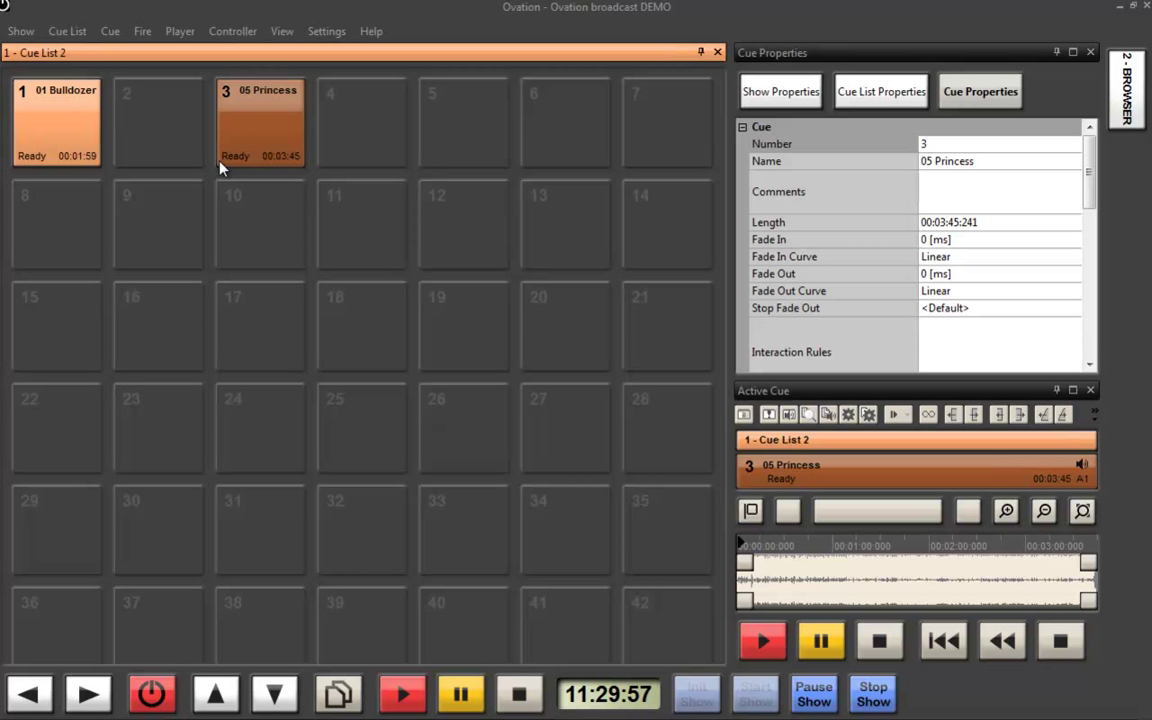
Step: Test-play and stop cue 1 (01 Bulldozer) and cue 3 (05 Princess)
{"action": "left_click", "coordinate": [33, 118]}
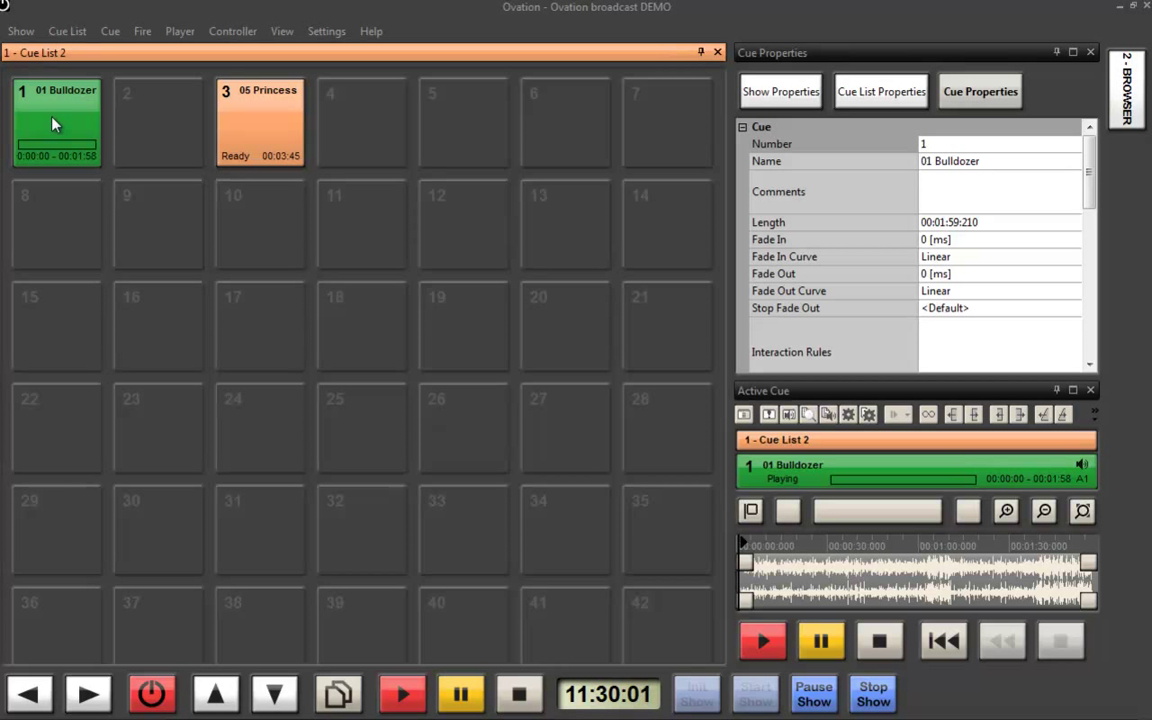
{"action": "left_click", "coordinate": [52, 121]}
{"action": "left_click", "coordinate": [222, 120]}
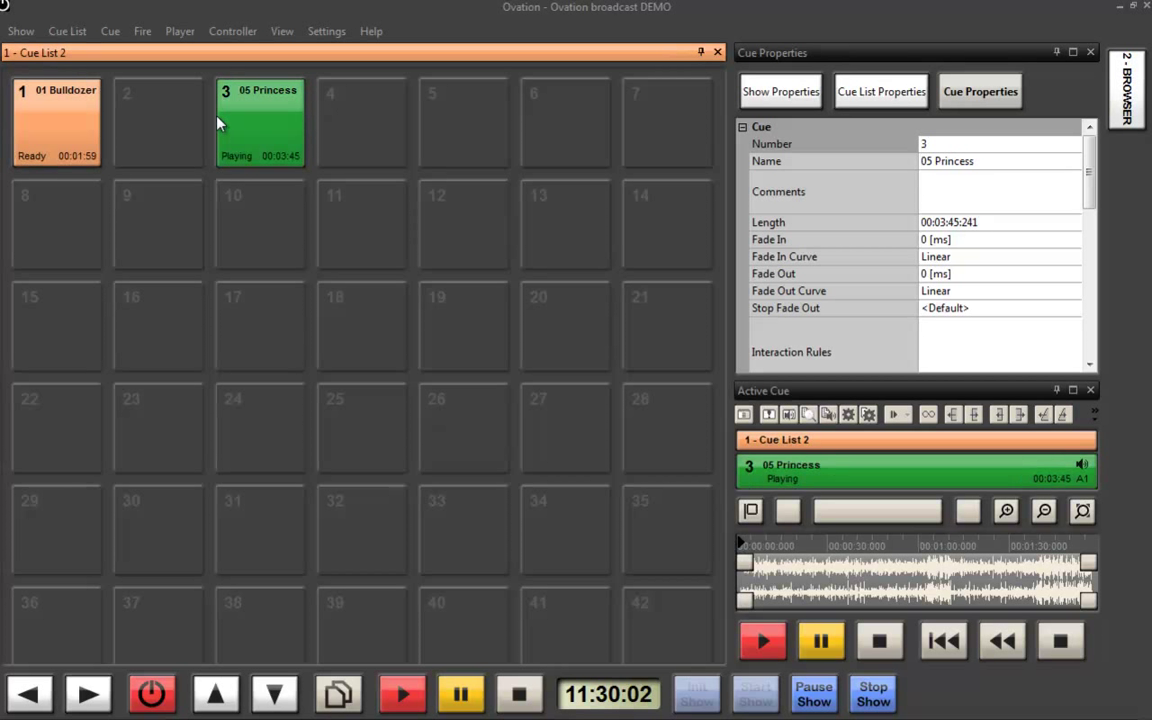
{"action": "left_click", "coordinate": [283, 125]}
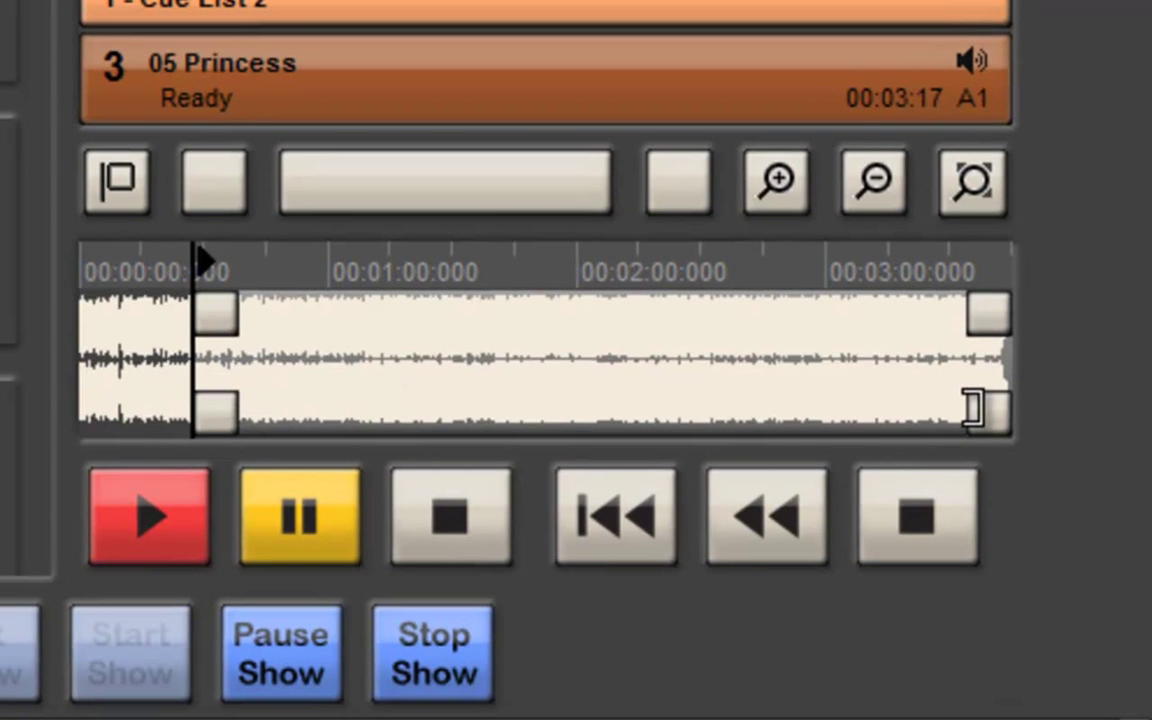
Step: Trim 05 Princess to a 02:45 length with fades, then preview the trimmed cue
{"action": "left_click_drag", "start_coordinate": [975, 406], "coordinate": [856, 408]}
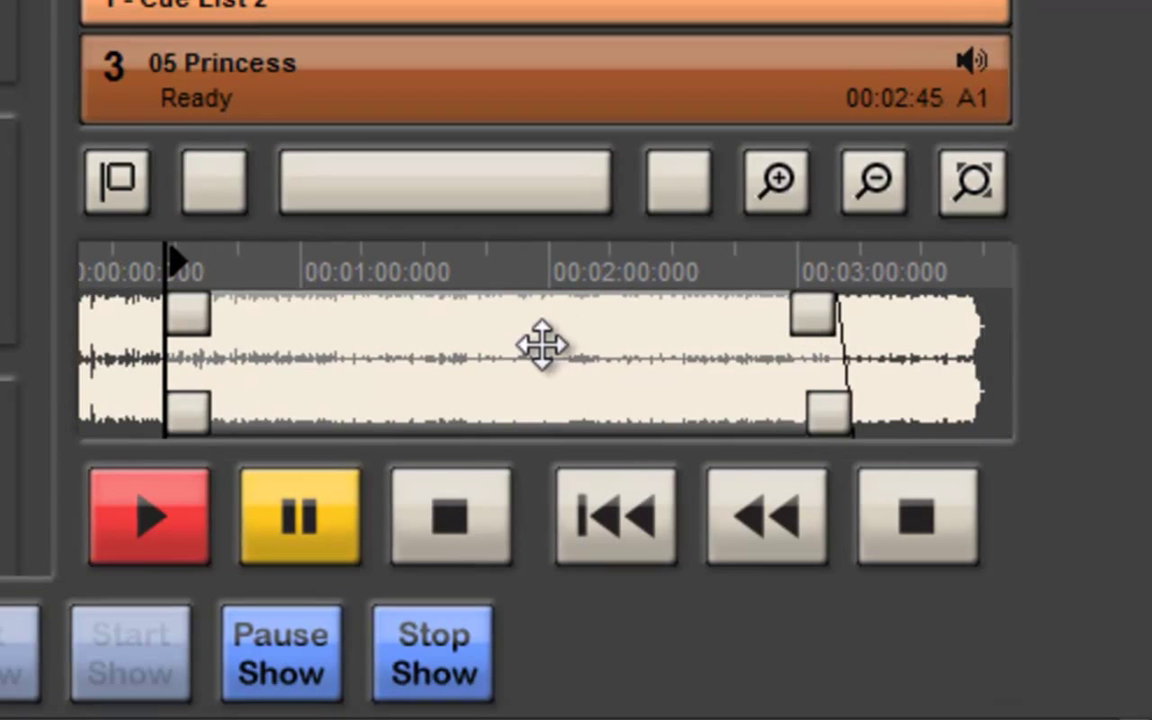
{"action": "scroll", "coordinate": [542, 342], "scroll_direction": "up", "scroll_amount": 3}
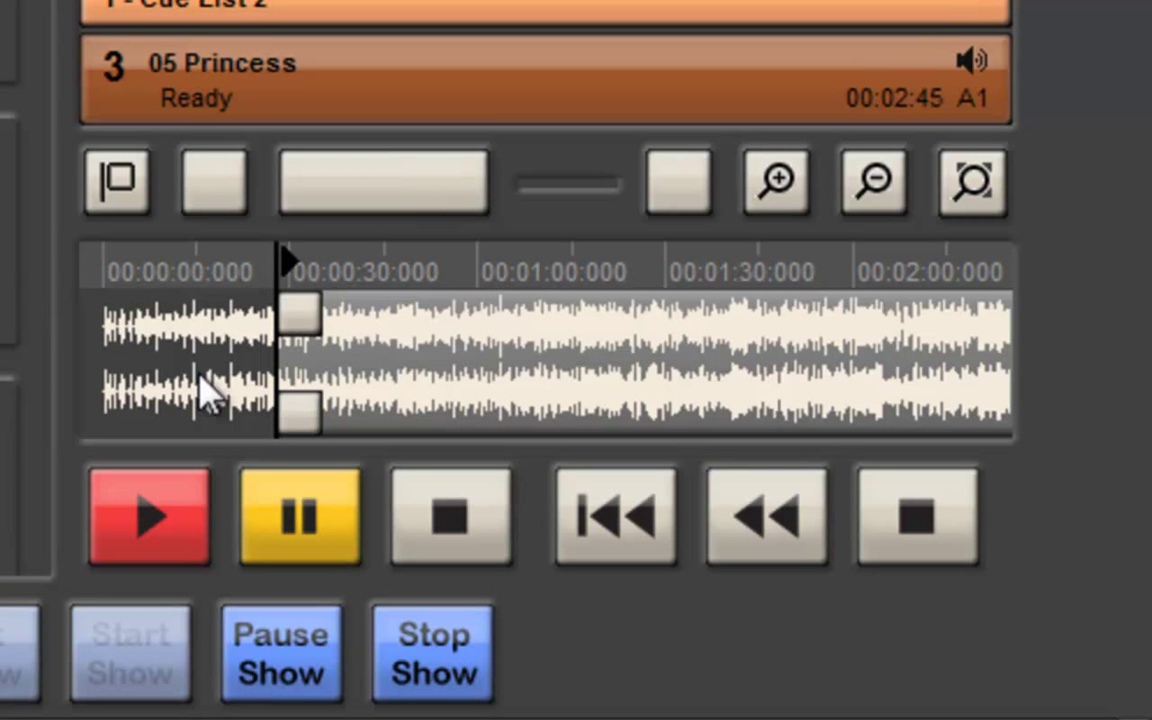
{"action": "left_click_drag", "start_coordinate": [299, 312], "coordinate": [348, 338]}
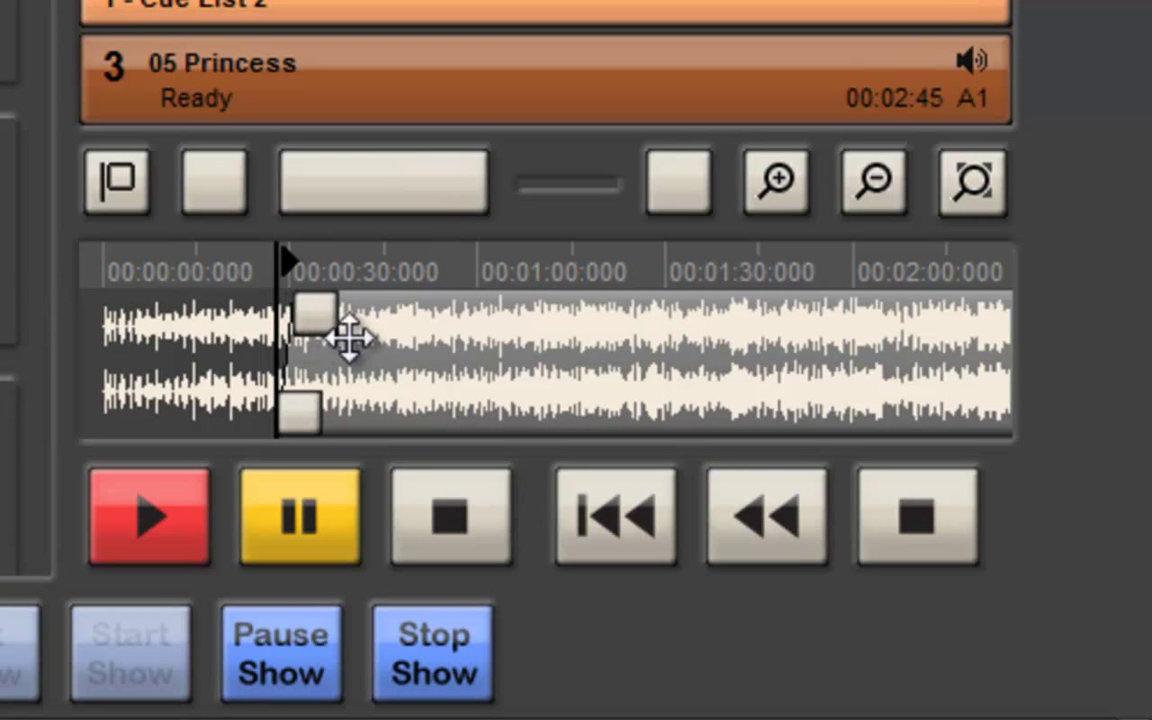
{"action": "left_click", "coordinate": [172, 527]}
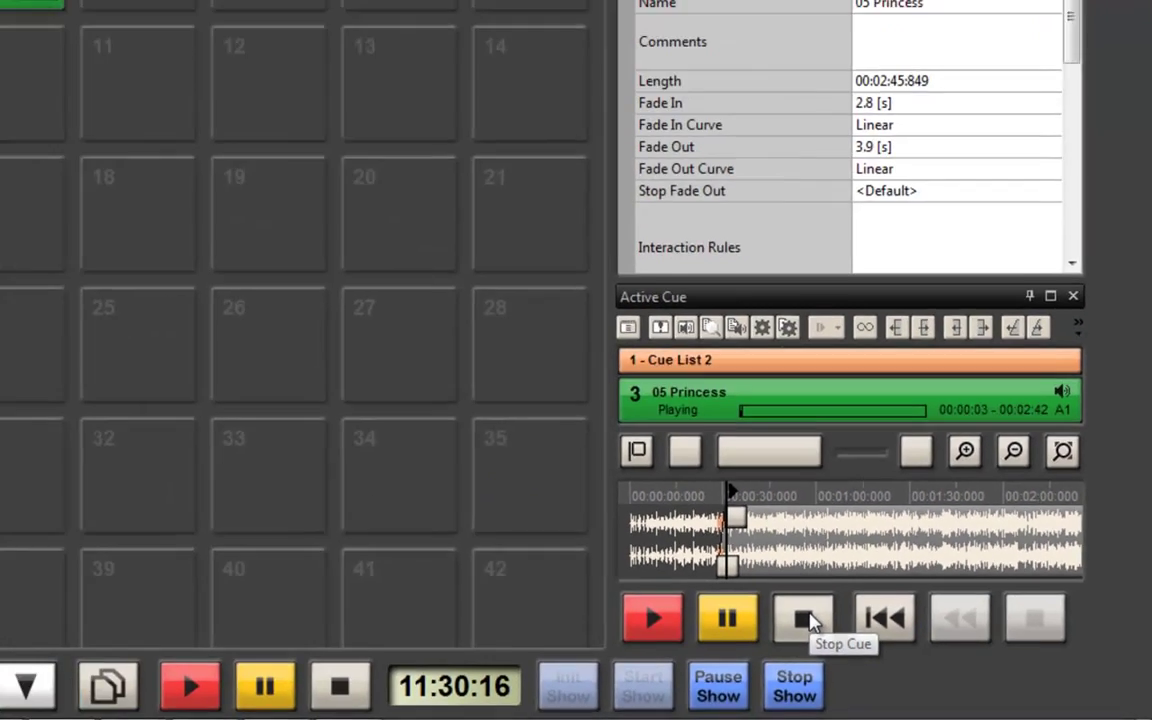
{"action": "left_click", "coordinate": [508, 527]}
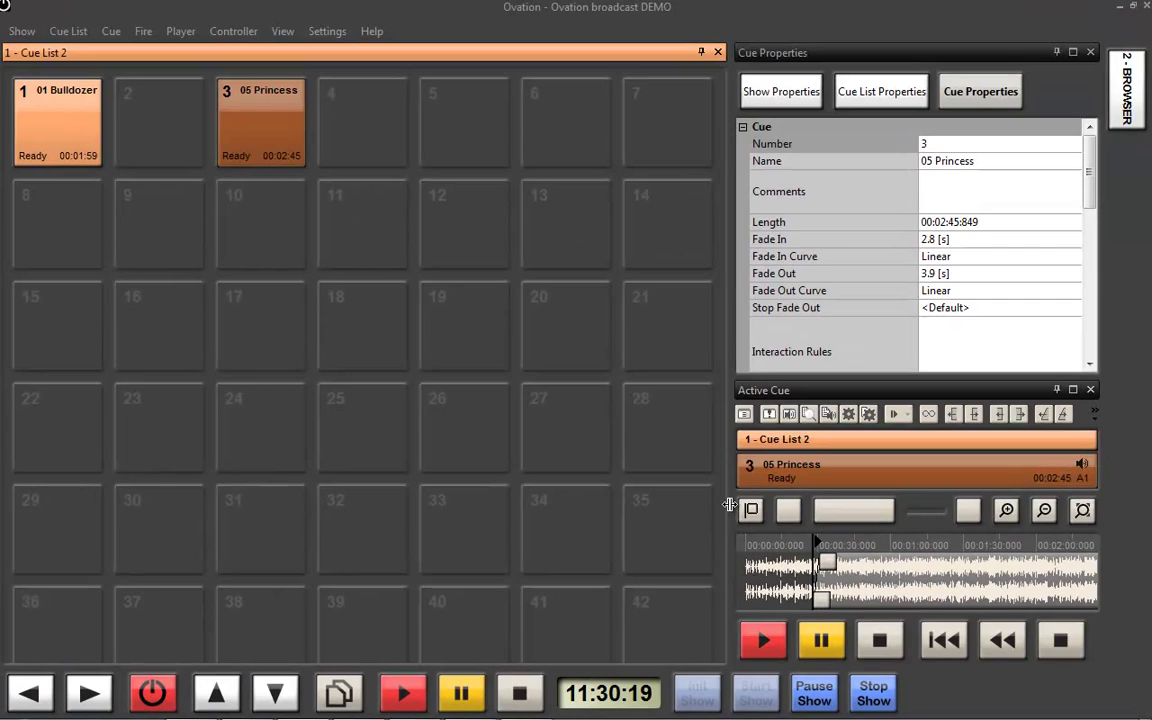
{"action": "left_click_drag", "start_coordinate": [673, 505], "coordinate": [676, 504]}
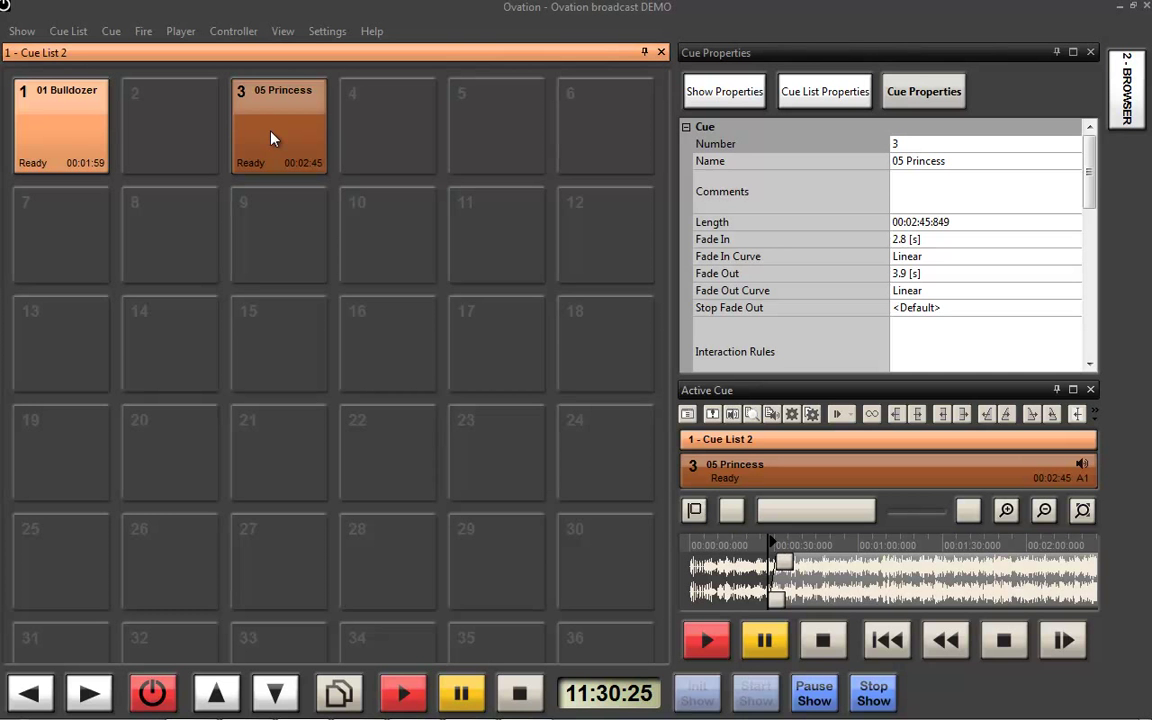
Step: In Pyramix, cut three short ranges out of both 05 Princess clips
{"action": "key", "text": "alt+Tab"}
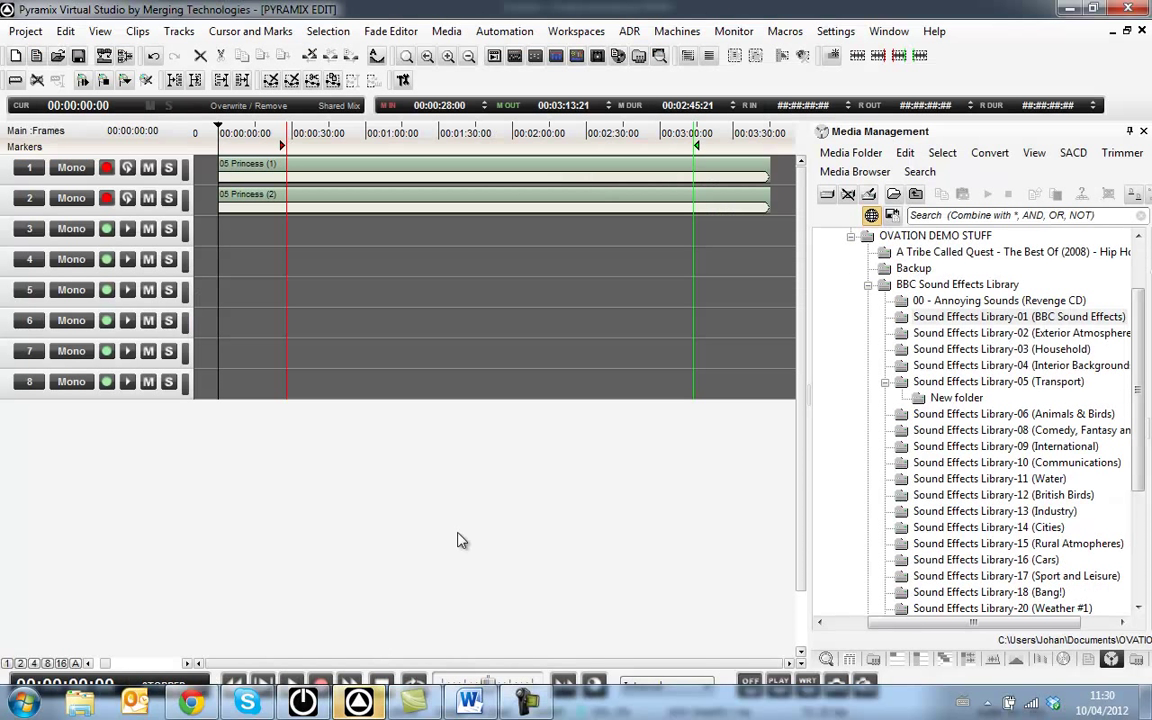
{"action": "left_click", "coordinate": [452, 203]}
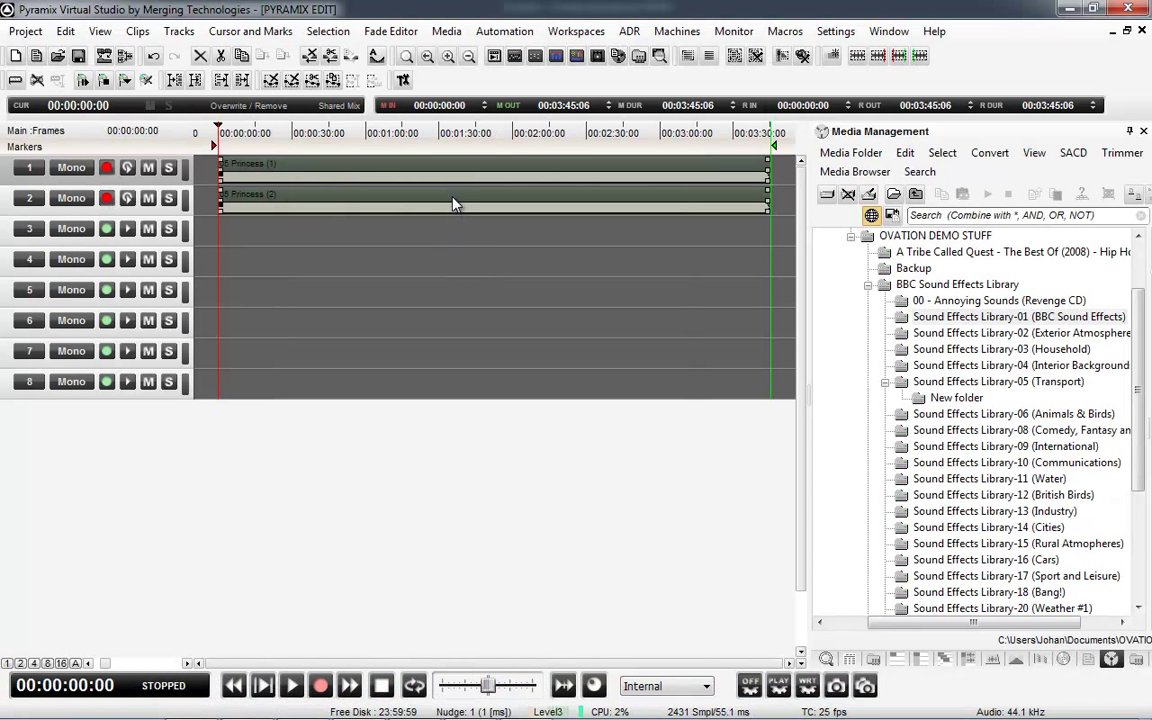
{"action": "left_click_drag", "start_coordinate": [326, 185], "coordinate": [310, 185]}
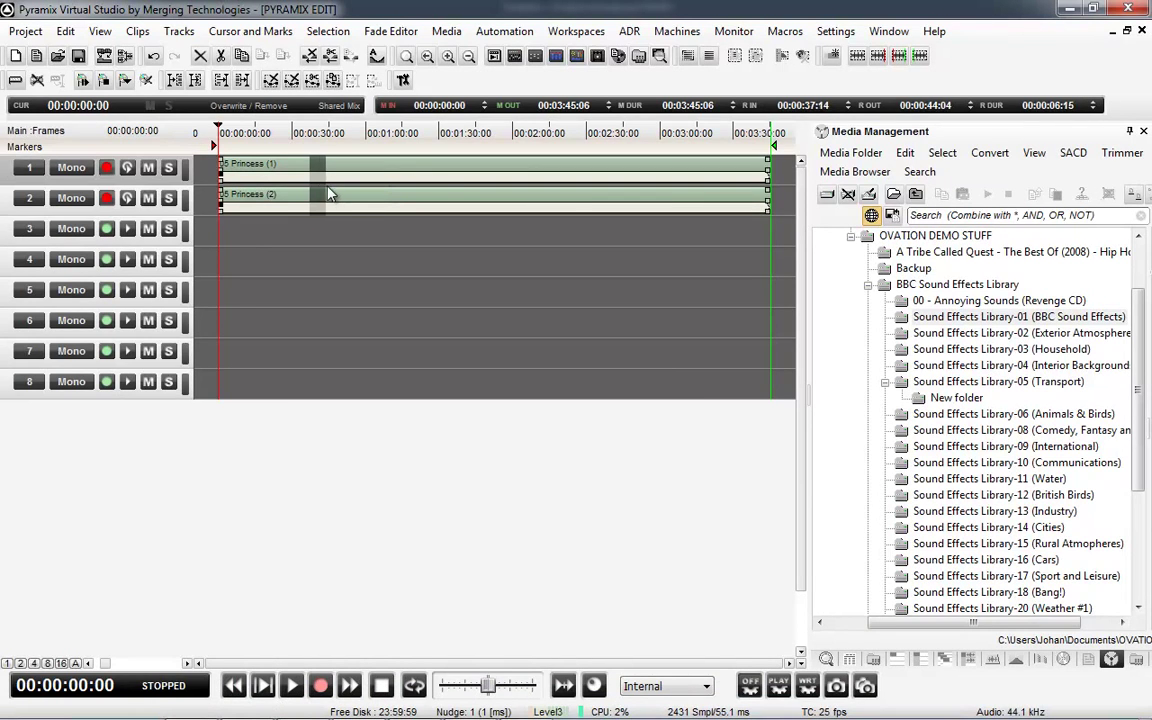
{"action": "key", "text": "Delete"}
{"action": "left_click_drag", "start_coordinate": [400, 190], "coordinate": [414, 190]}
{"action": "key", "text": "Delete"}
{"action": "left_click_drag", "start_coordinate": [488, 190], "coordinate": [652, 200]}
{"action": "key", "text": "Delete"}
{"action": "key", "text": "Delete"}
{"action": "key", "text": "Delete"}
Step: Lower the gain of the short piece near 02:00 to -24.25 dB
{"action": "left_click", "coordinate": [527, 190]}
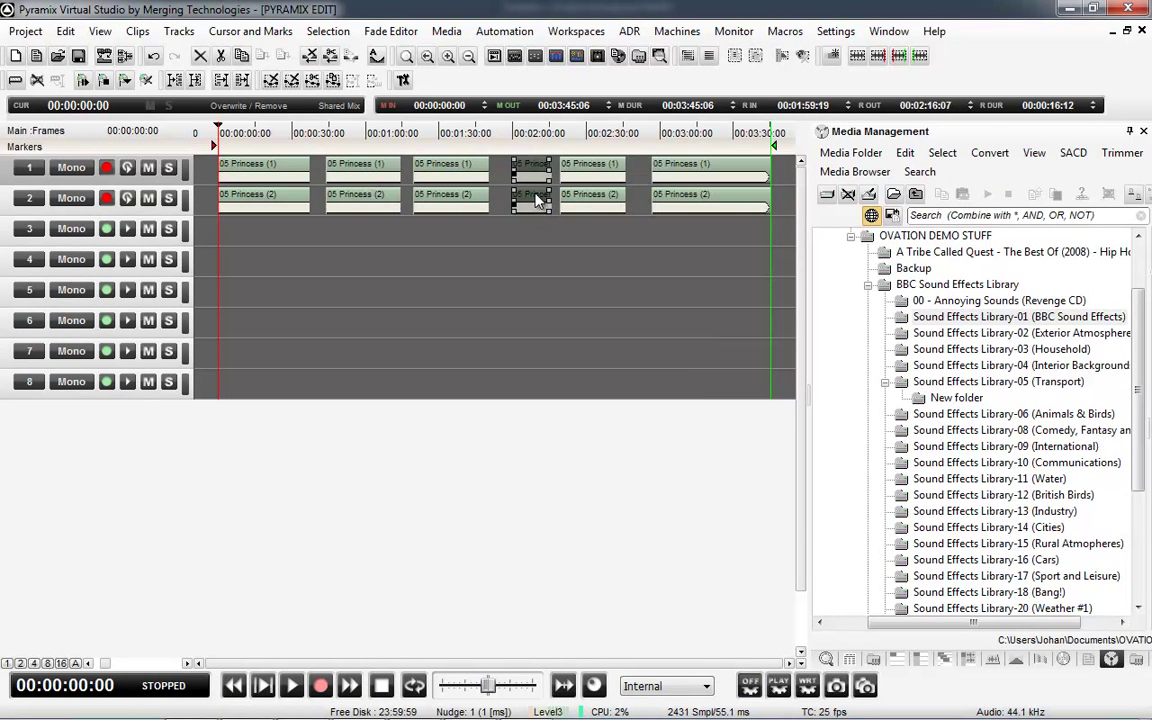
{"action": "double_click", "coordinate": [536, 205]}
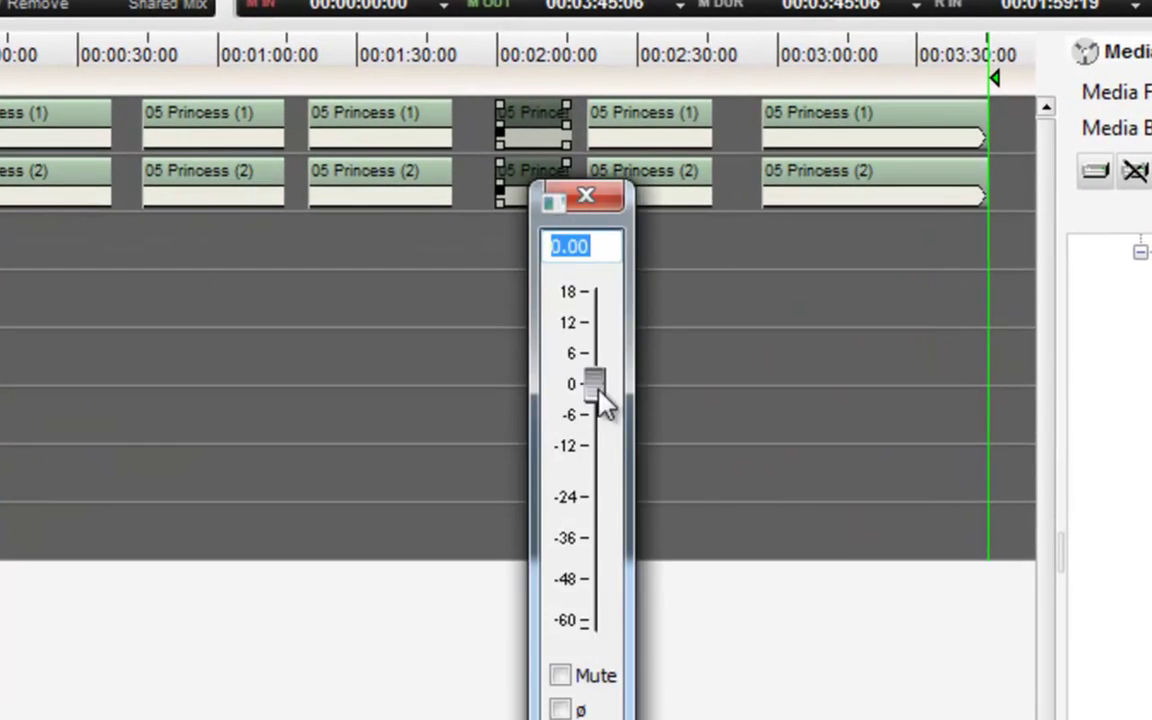
{"action": "left_click_drag", "start_coordinate": [598, 390], "coordinate": [607, 522]}
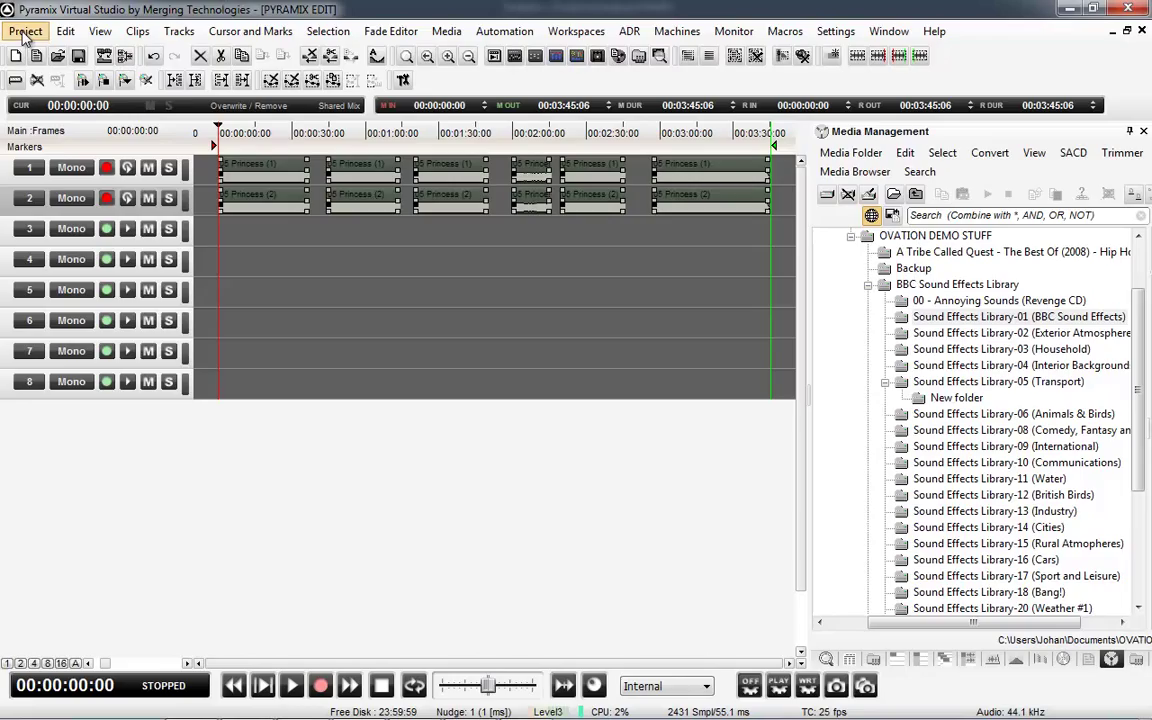
{"action": "left_click", "coordinate": [25, 34]}
Step: Publish the edit to Ovation as 05 Princess - New and compare it with cue 3 by playing both
{"action": "mouse_move", "coordinate": [129, 443]}
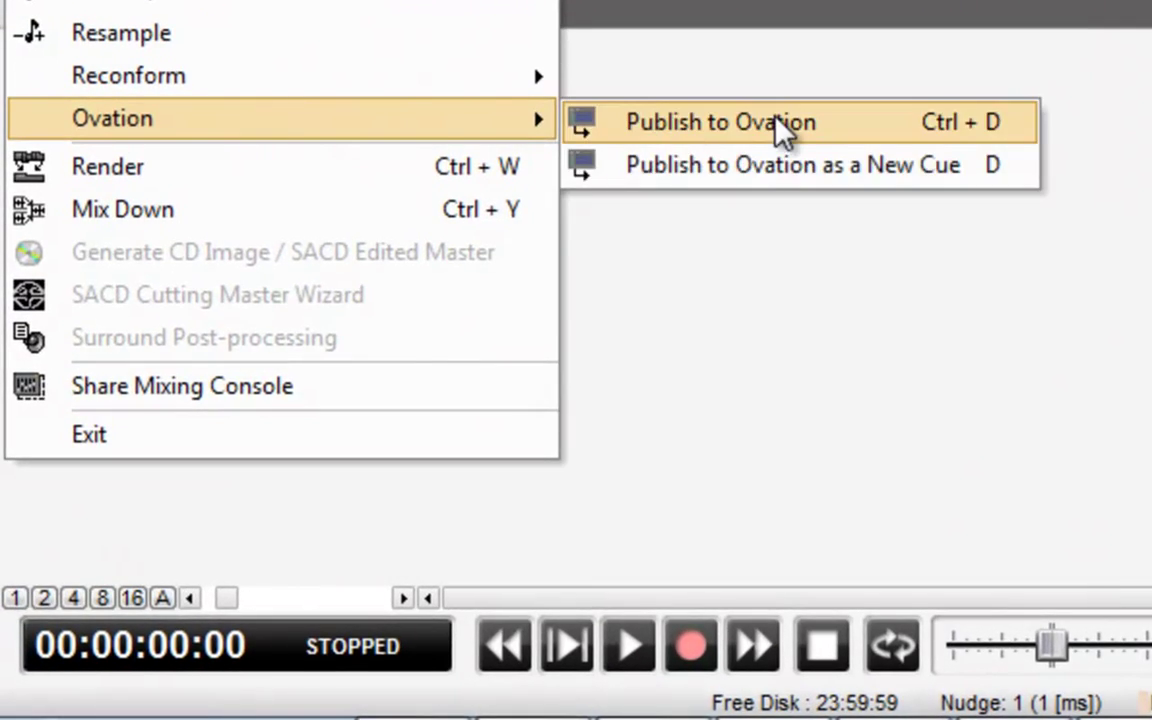
{"action": "left_click", "coordinate": [800, 168]}
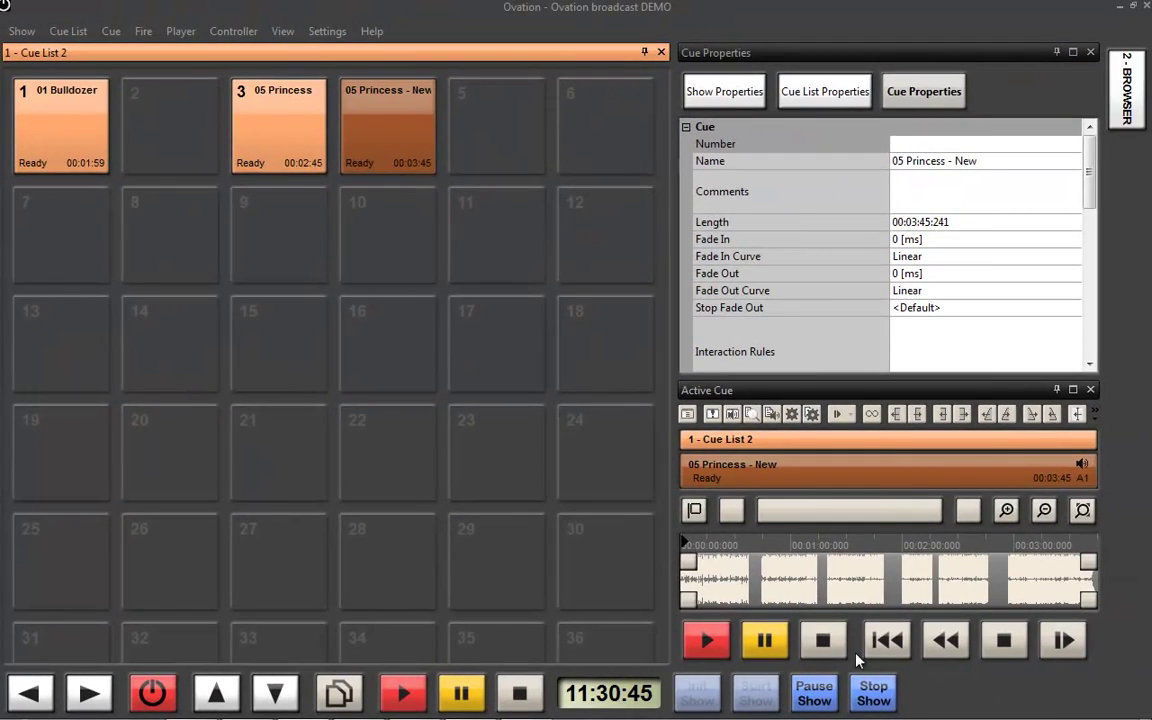
{"action": "left_click", "coordinate": [305, 143]}
{"action": "left_click", "coordinate": [386, 141]}
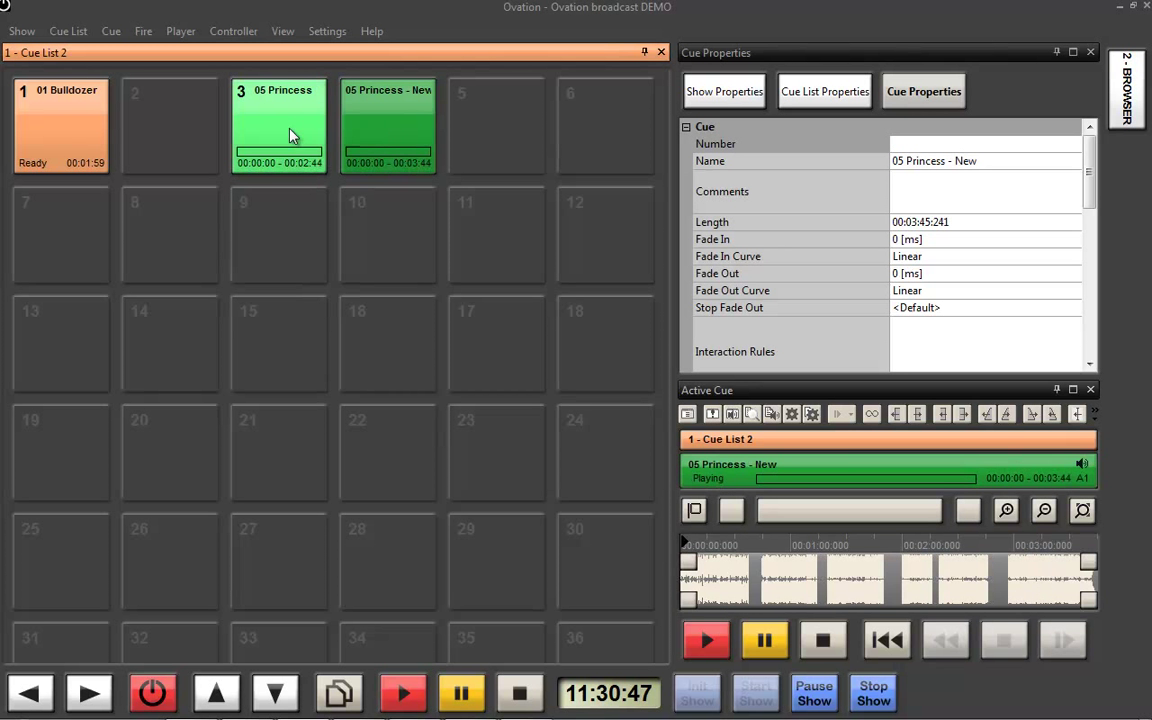
{"action": "left_click", "coordinate": [296, 134]}
{"action": "left_click", "coordinate": [391, 125]}
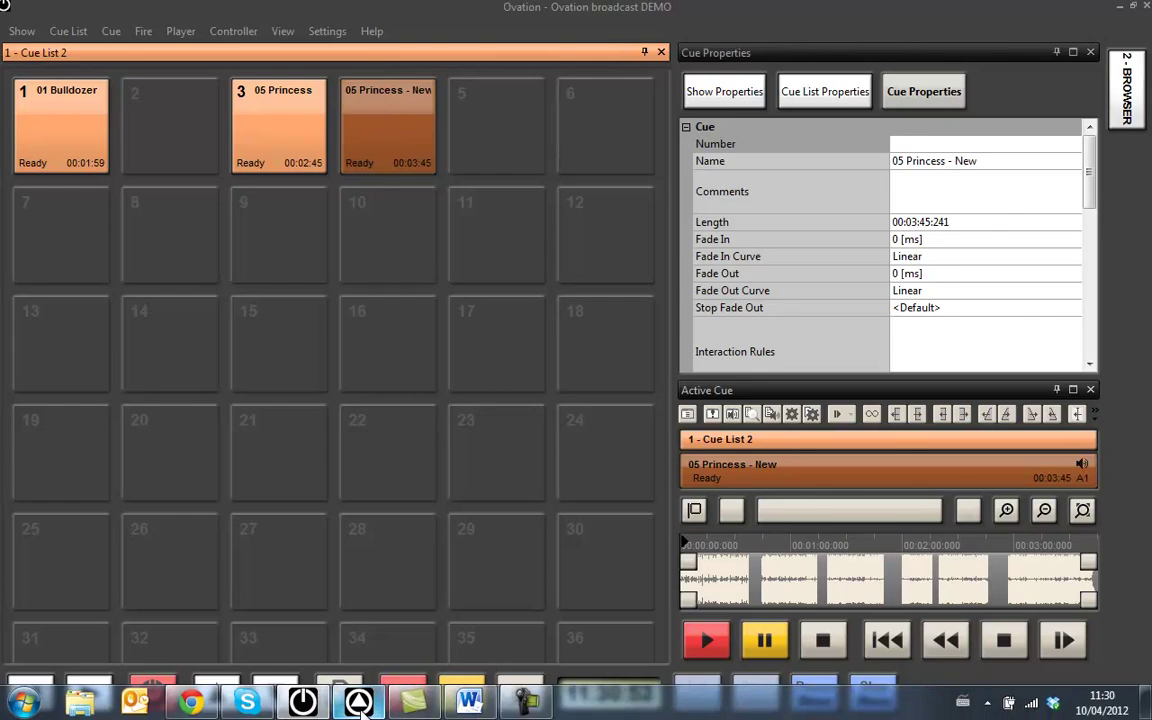
Step: In Pyramix, clear the timeline and record a new Record 003 clip on tracks 1 and 2
{"action": "left_click", "coordinate": [358, 702]}
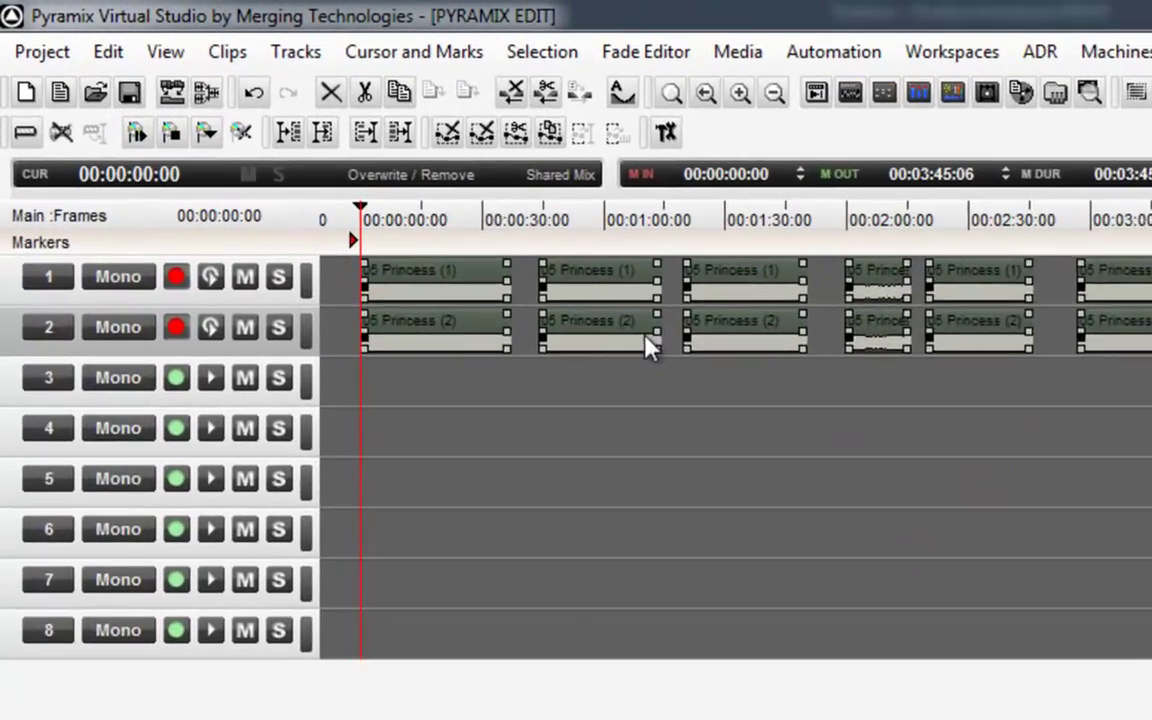
{"action": "key", "text": "Delete"}
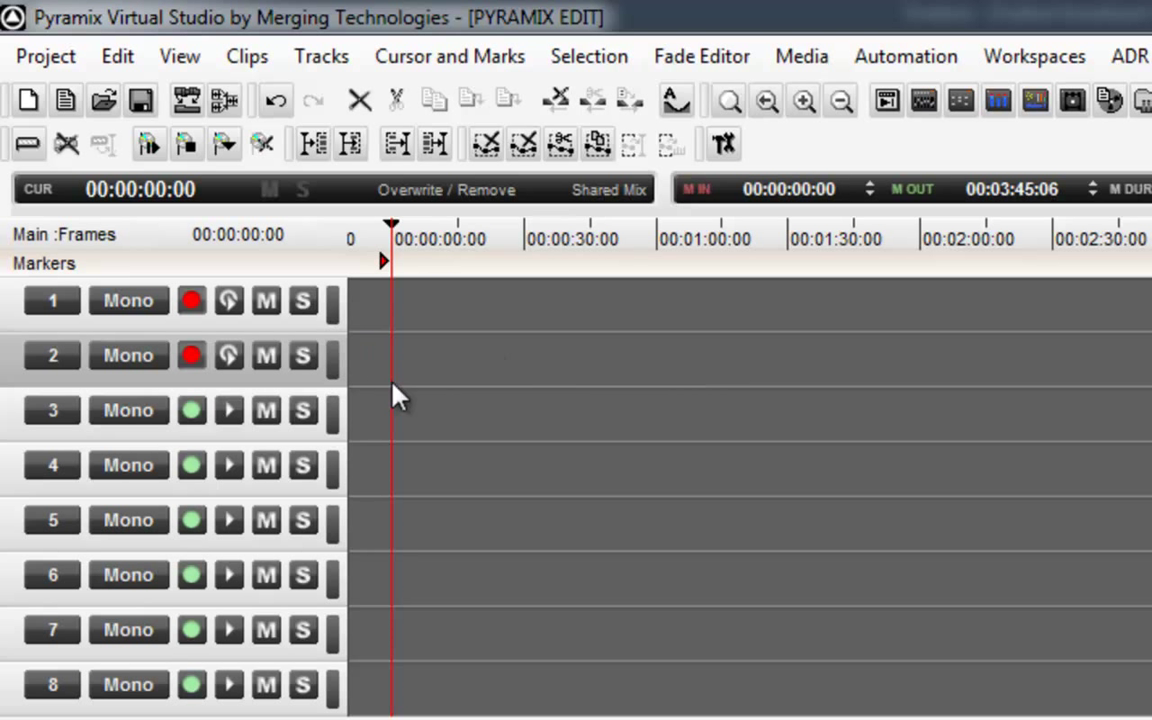
{"action": "key", "text": "KP_Multiply"}
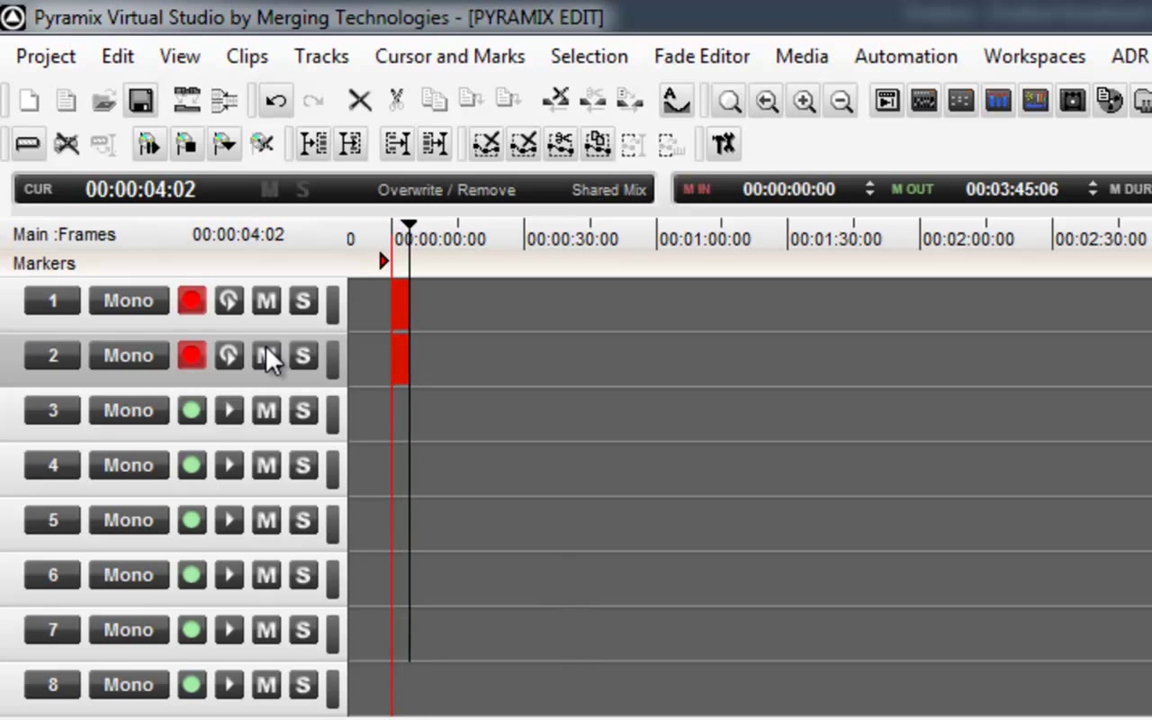
{"action": "key", "text": "ctrl+Up"}
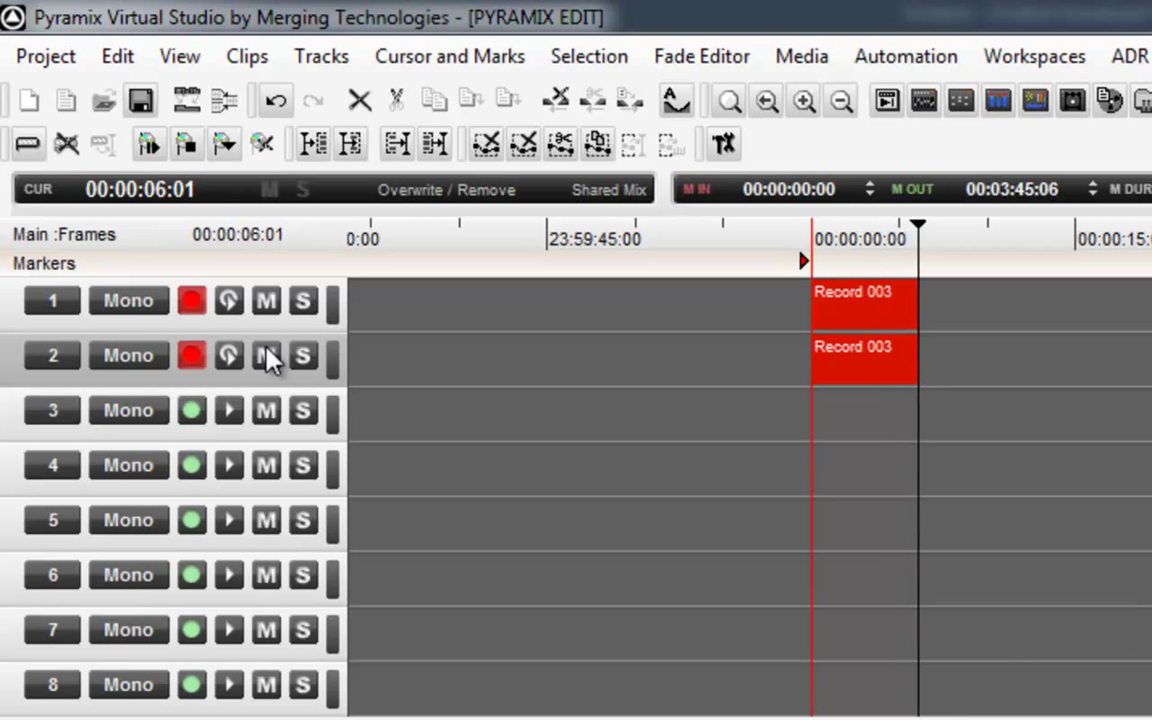
{"action": "key", "text": "space"}
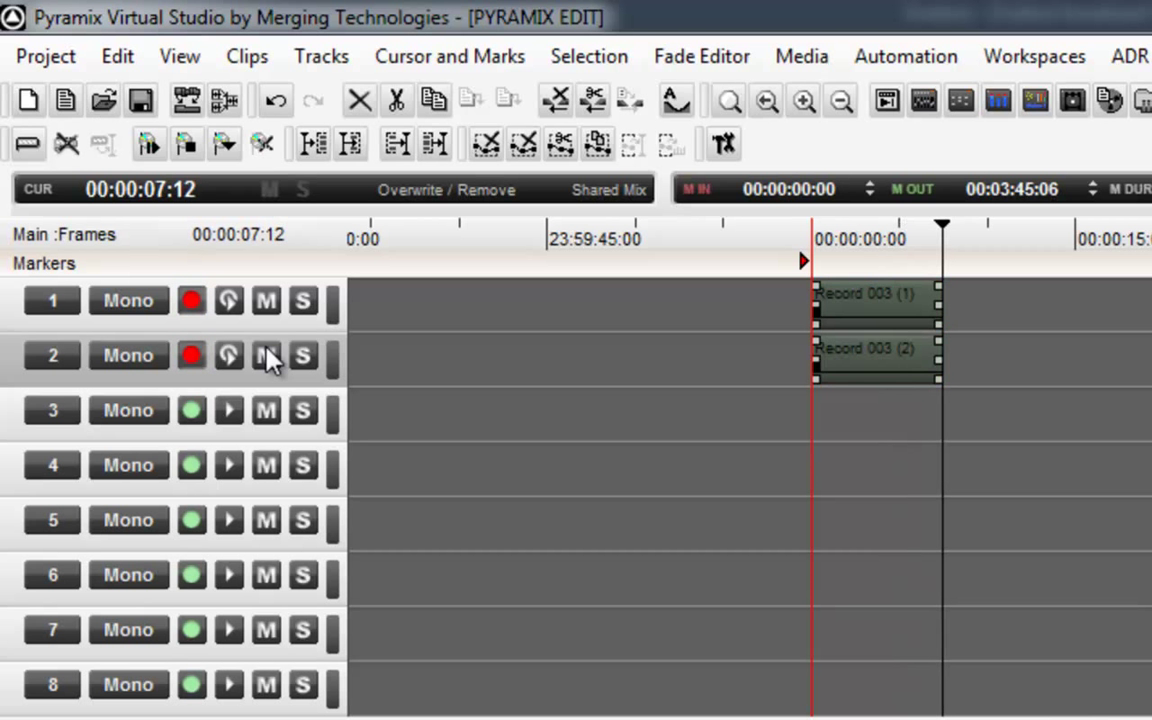
Step: Split both Record 003 clips and slide the right halves back to overlap the first parts
{"action": "left_click", "coordinate": [893, 420]}
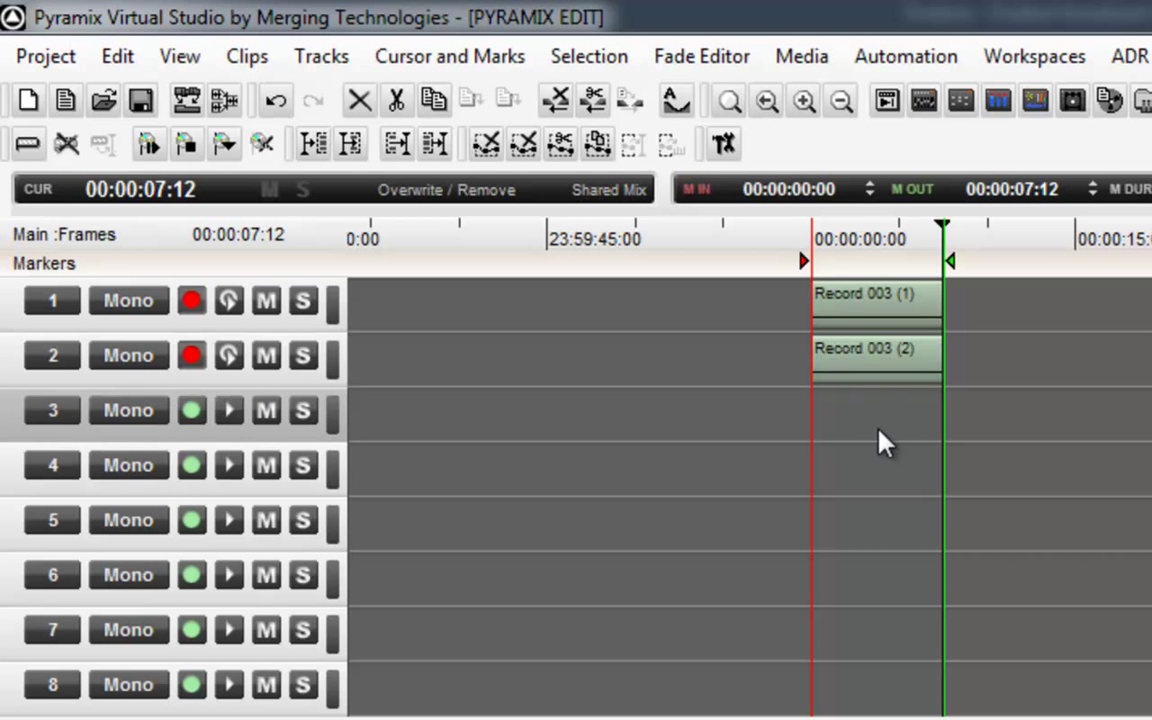
{"action": "key", "text": "slash"}
{"action": "left_click", "coordinate": [925, 368]}
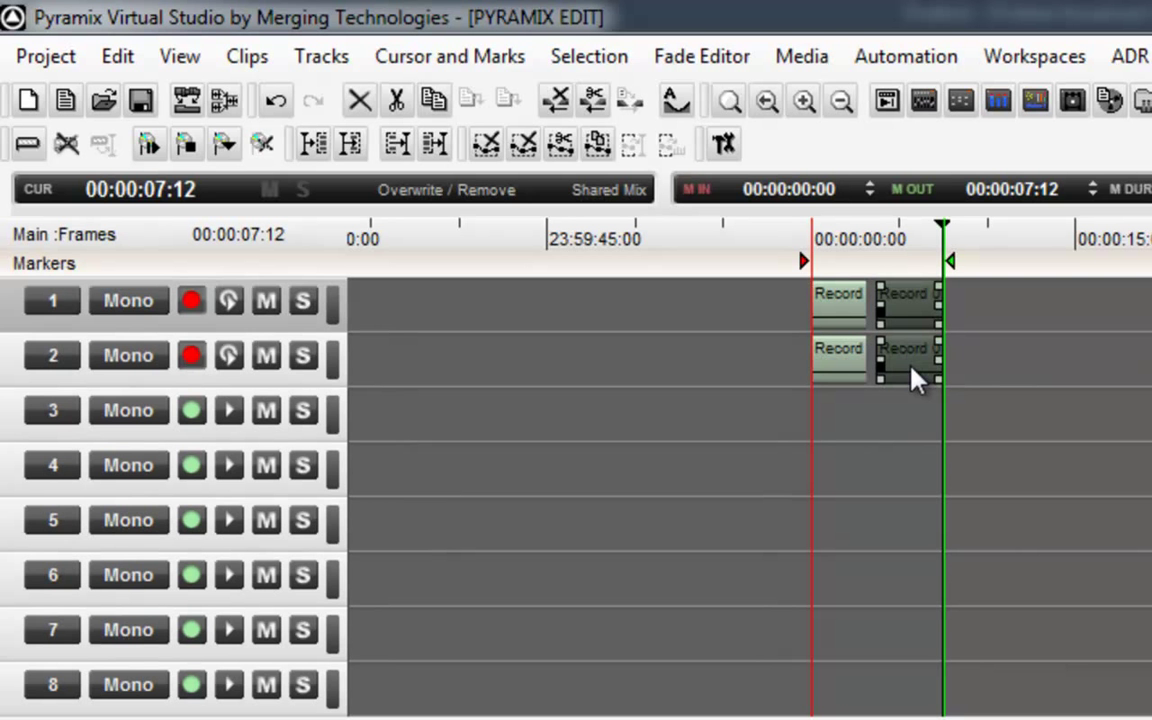
{"action": "left_click_drag", "start_coordinate": [887, 373], "coordinate": [864, 370]}
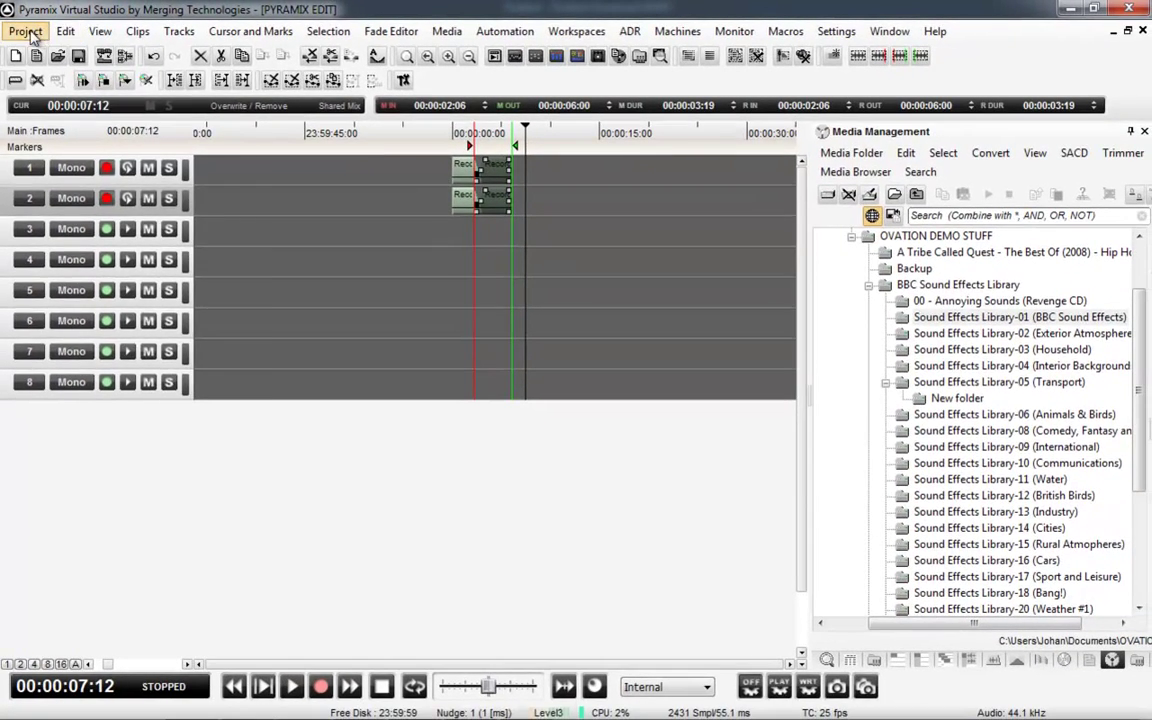
Step: Publish the Record 003 recording from Pyramix to Ovation as a new cue
{"action": "left_click", "coordinate": [46, 56]}
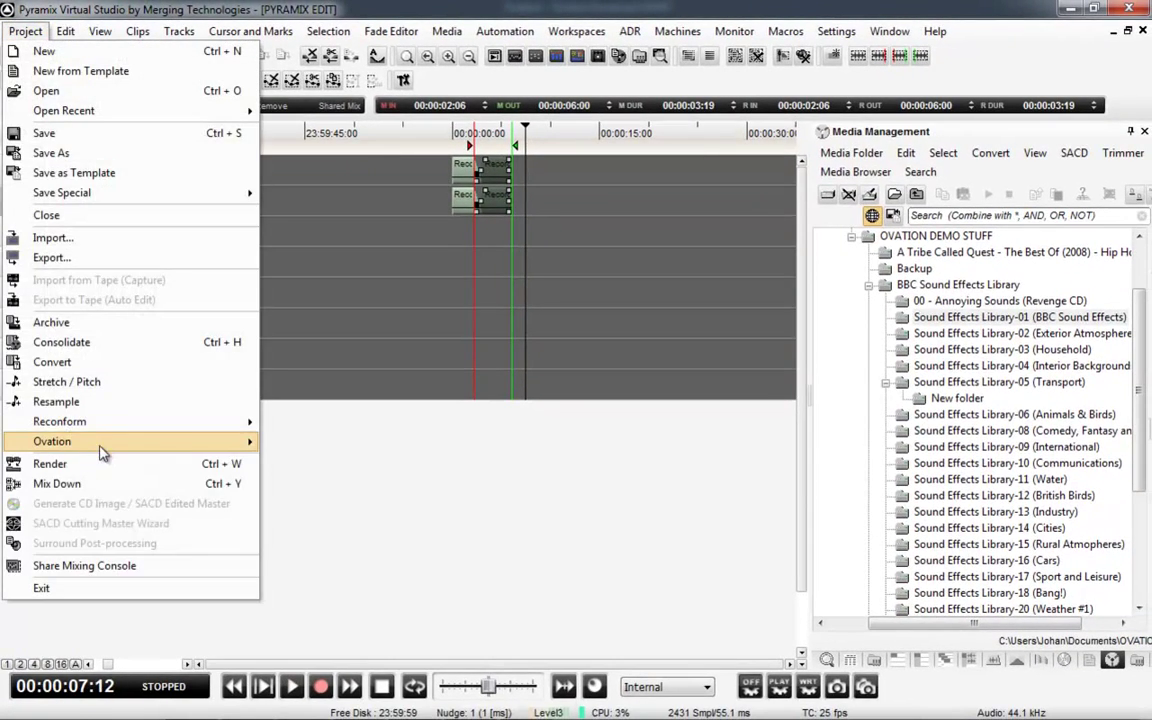
{"action": "mouse_move", "coordinate": [130, 440]}
{"action": "left_click", "coordinate": [365, 461]}
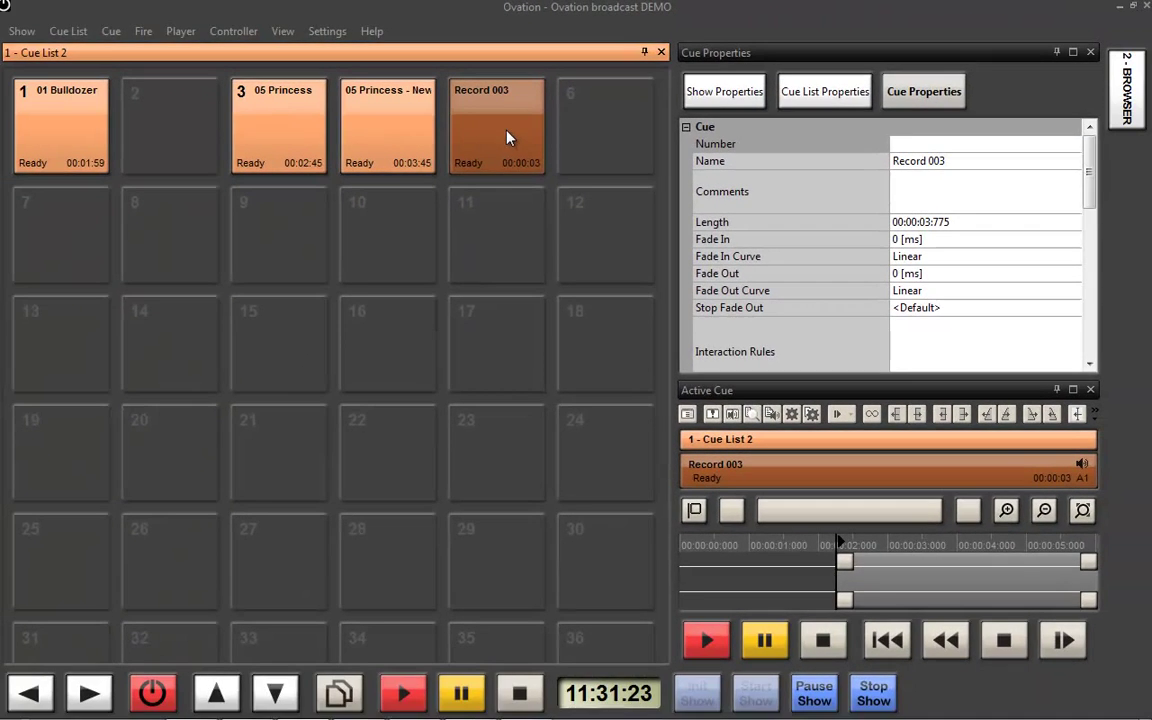
{"action": "mouse_move", "coordinate": [395, 716]}
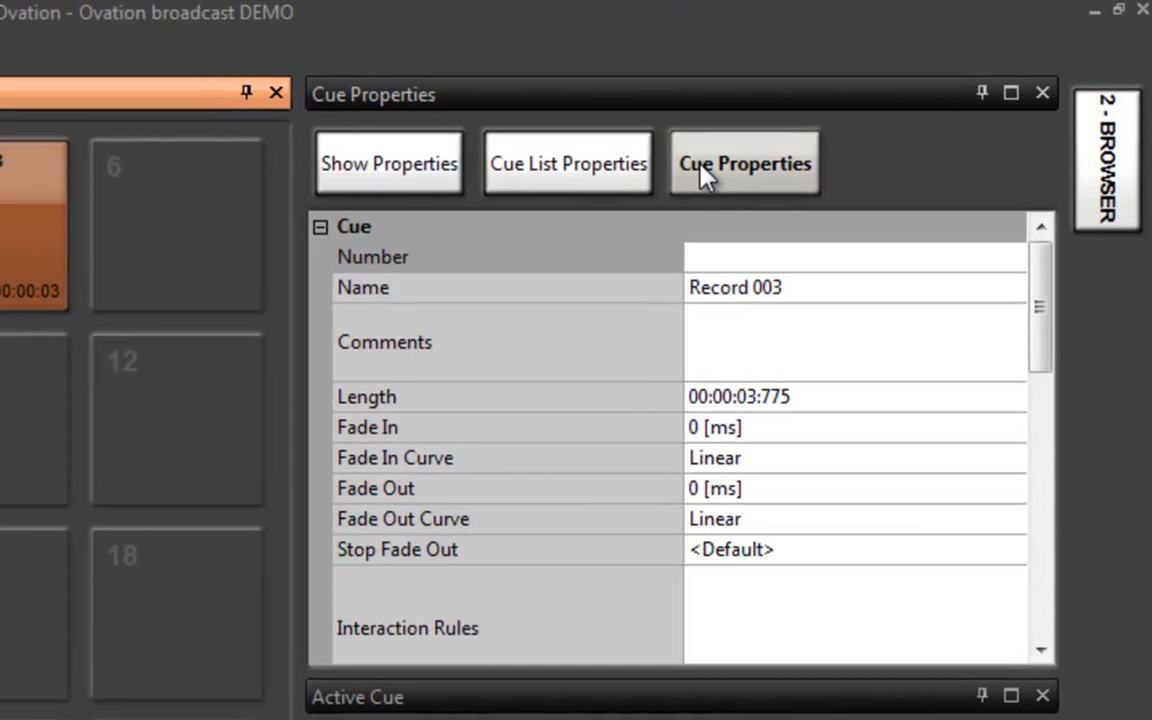
Step: Give the Record 003 cue tile a pink custom colour
{"action": "left_click_drag", "start_coordinate": [1044, 288], "coordinate": [1046, 411]}
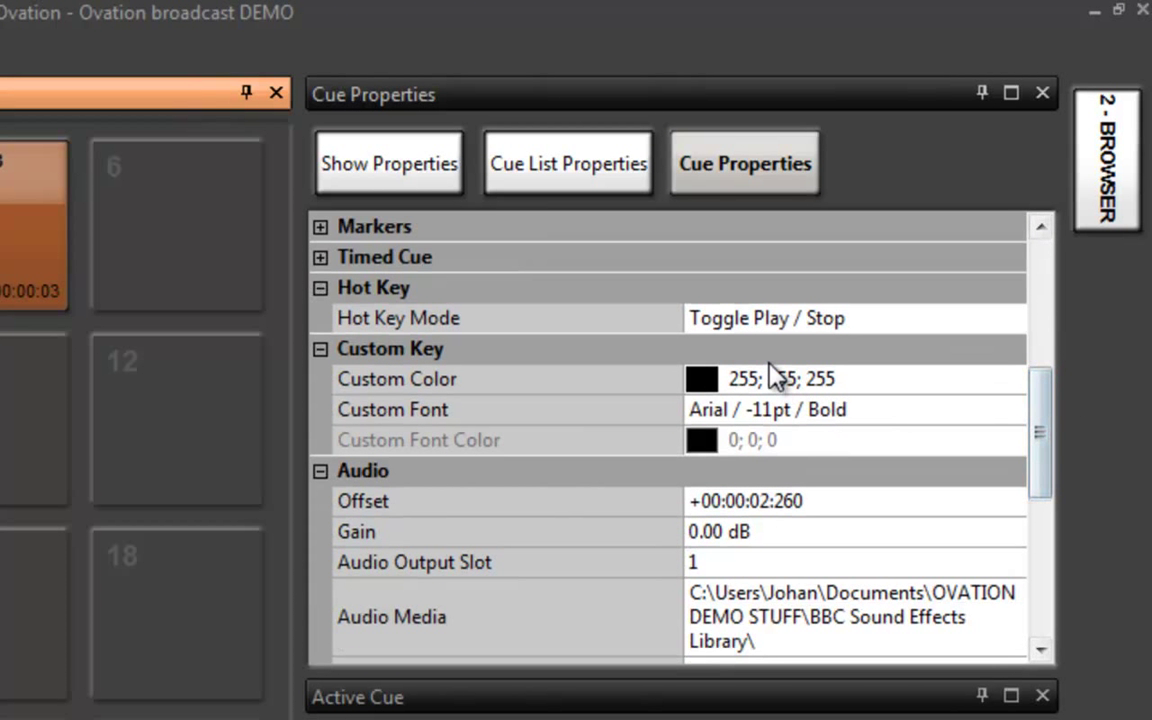
{"action": "left_click", "coordinate": [720, 384]}
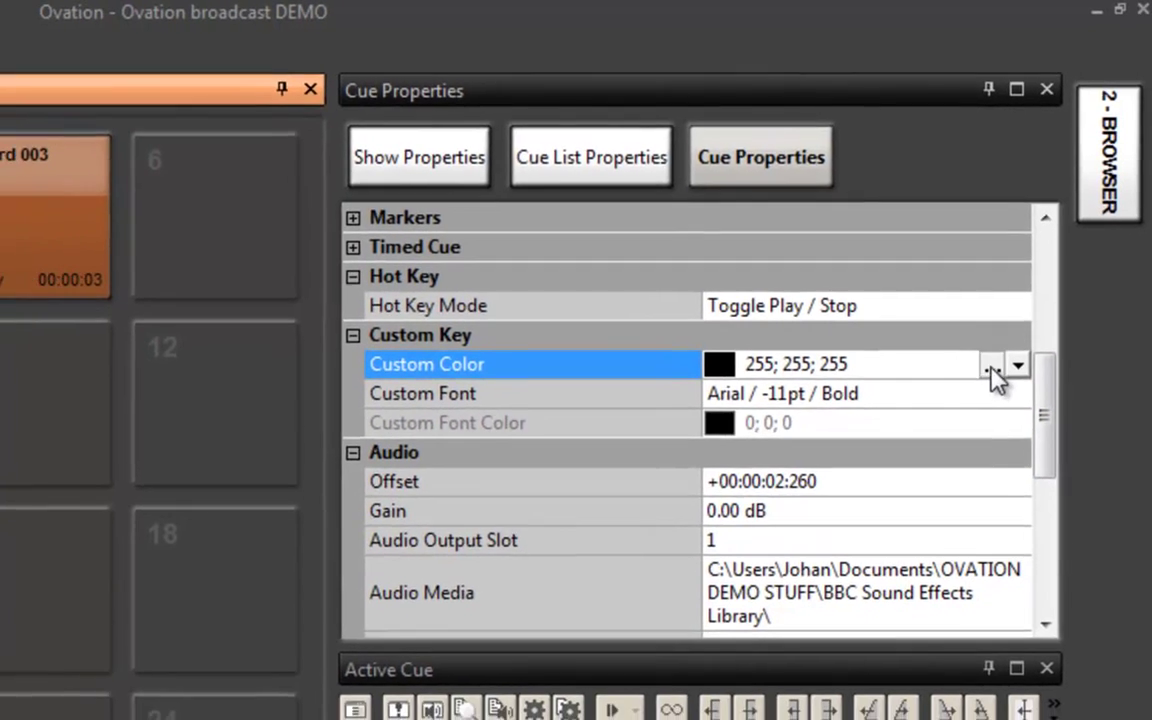
{"action": "left_click", "coordinate": [985, 381]}
{"action": "left_click", "coordinate": [106, 665]}
{"action": "left_click", "coordinate": [294, 459]}
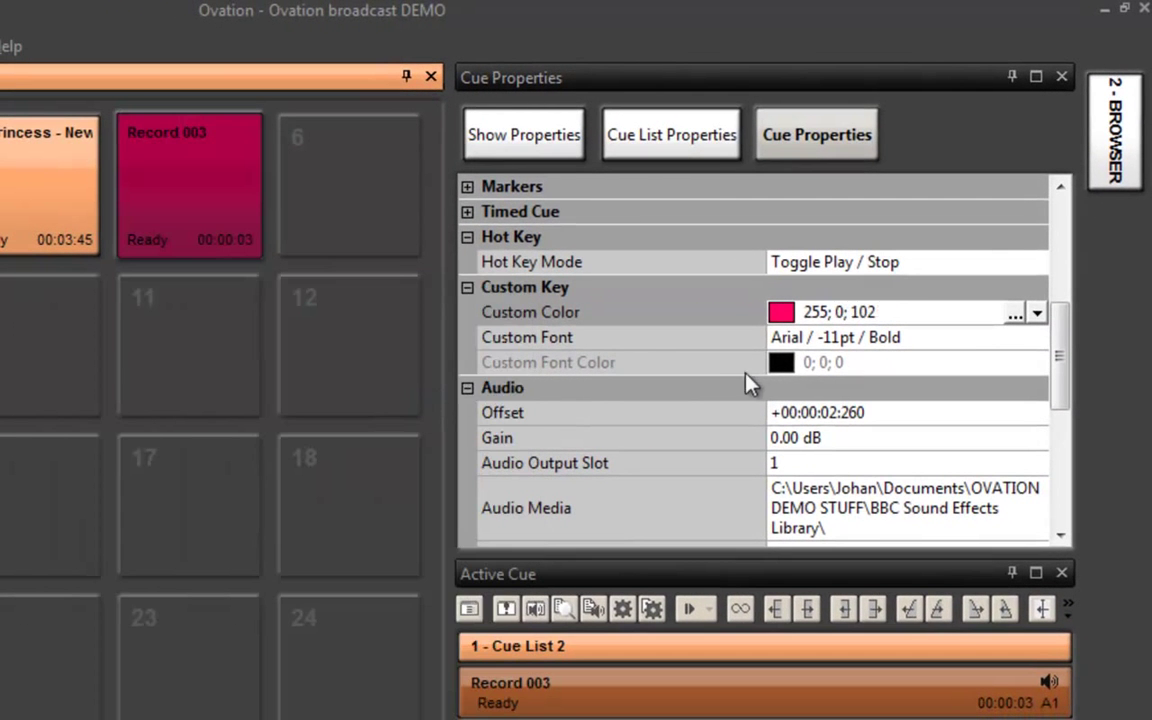
Step: Set Record 003's custom tile font to Arial Black 36pt
{"action": "left_click", "coordinate": [804, 348]}
{"action": "left_click", "coordinate": [1017, 338]}
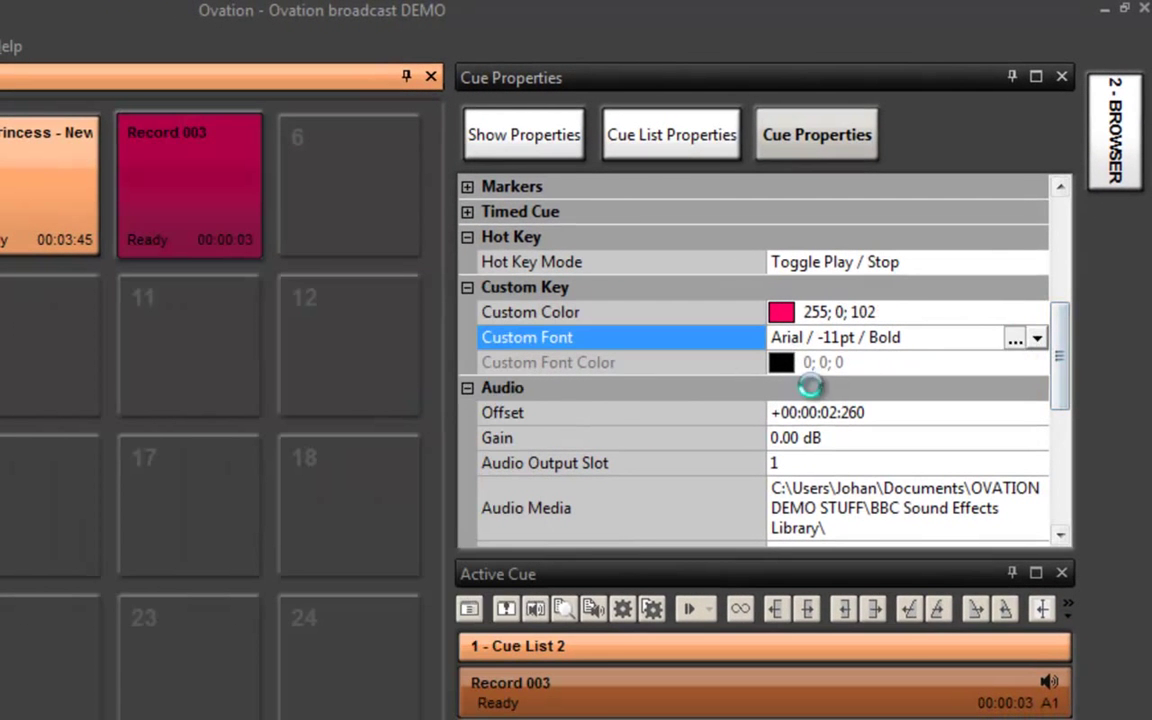
{"action": "left_click", "coordinate": [285, 487]}
{"action": "scroll", "coordinate": [455, 483], "scroll_direction": "down", "scroll_amount": 2}
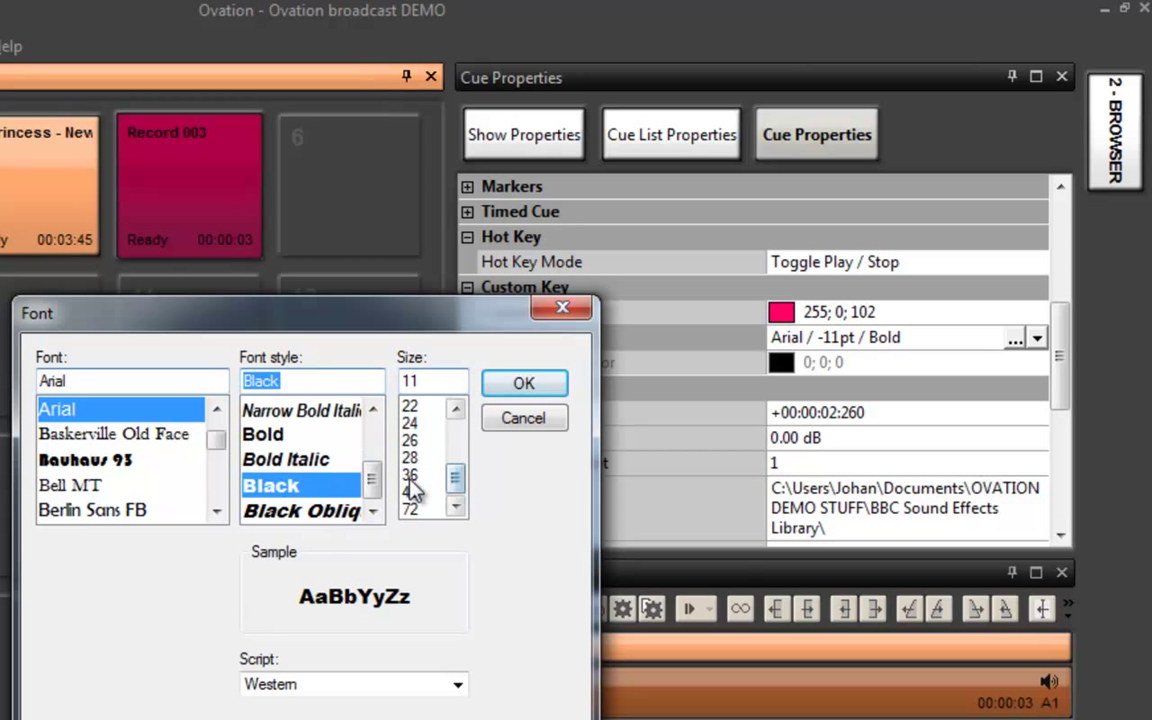
{"action": "left_click", "coordinate": [410, 474]}
{"action": "left_click", "coordinate": [520, 384]}
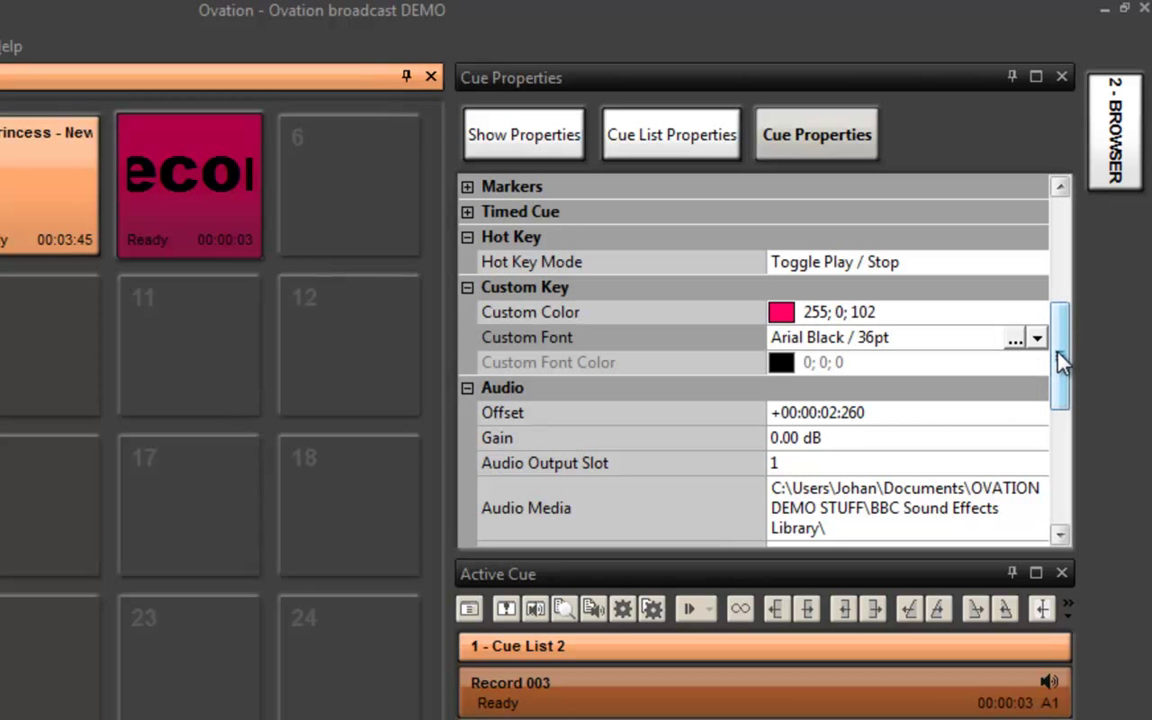
Step: Set Record 003's gain to -12.67 dB and play it to audition
{"action": "left_click_drag", "start_coordinate": [1062, 363], "coordinate": [1057, 434]}
{"action": "left_click", "coordinate": [979, 364]}
{"action": "left_click", "coordinate": [1015, 365]}
{"action": "left_click", "coordinate": [1045, 612]}
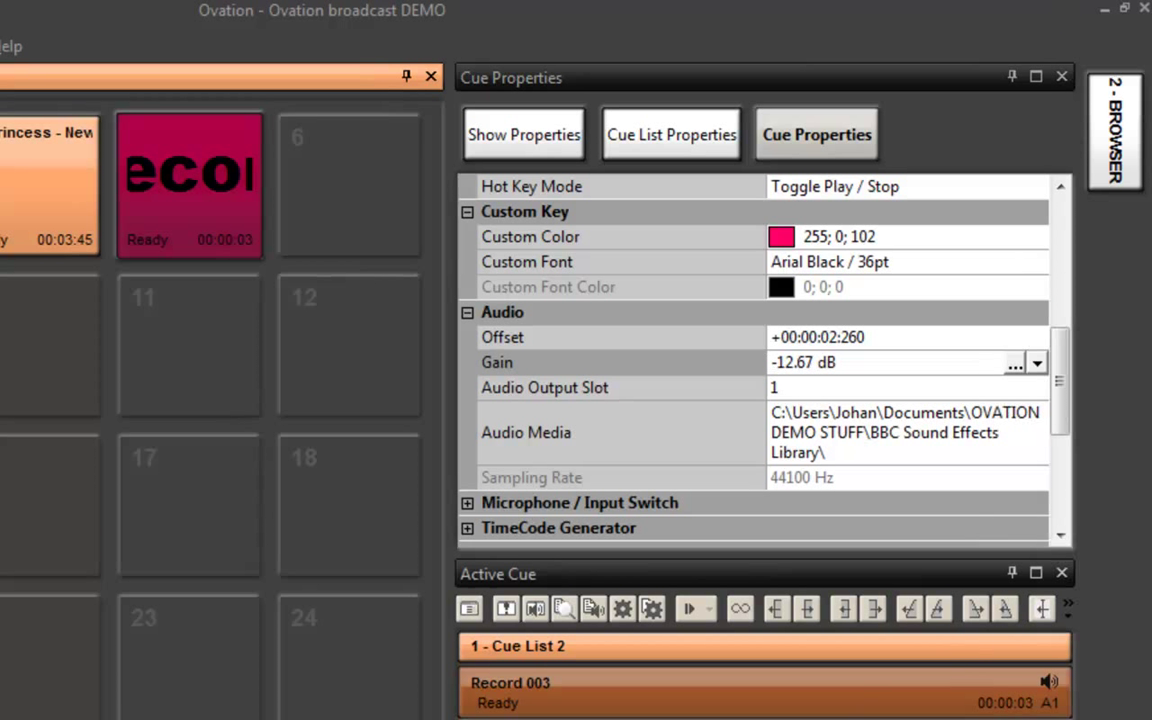
{"action": "key", "text": "space"}
Step: While 05 Princess - New plays, lower its gain to -4.67 dB, then stop it
{"action": "left_click", "coordinate": [37, 187]}
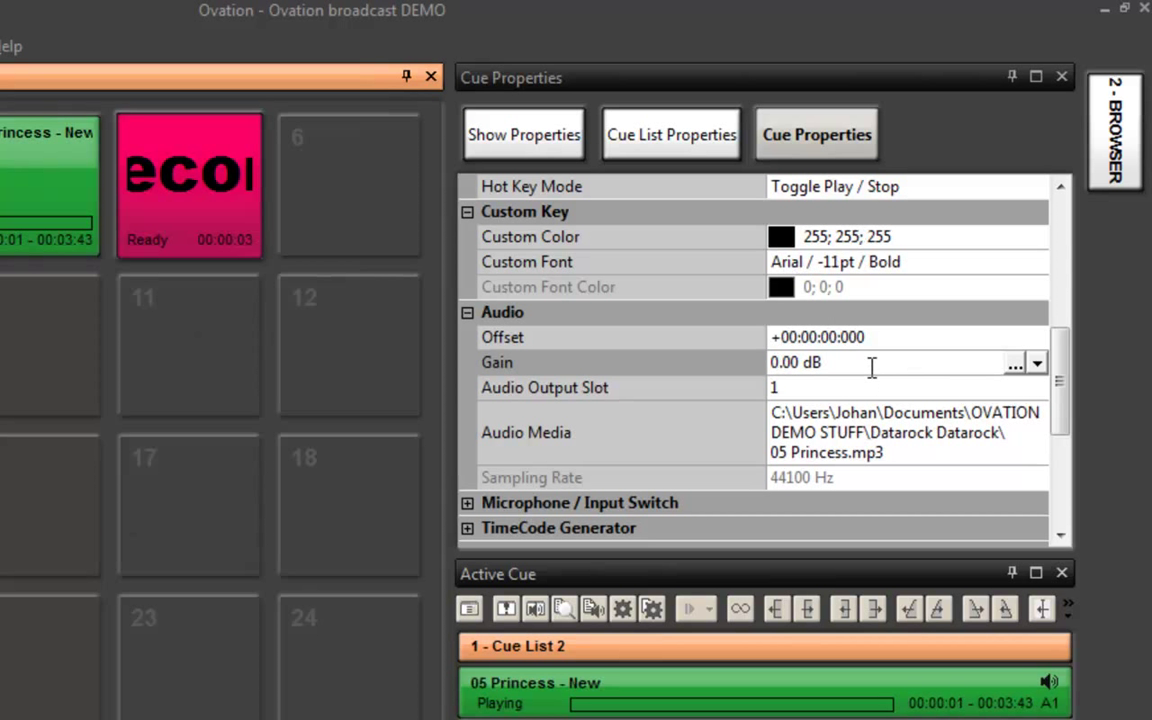
{"action": "left_click", "coordinate": [996, 362]}
{"action": "left_click", "coordinate": [1037, 363]}
{"action": "mouse_move", "coordinate": [1062, 381]}
{"action": "left_mouse_down"}
{"action": "mouse_move", "coordinate": [1065, 460]}
{"action": "mouse_move", "coordinate": [1062, 332]}
{"action": "mouse_move", "coordinate": [1062, 401]}
{"action": "left_mouse_up"}
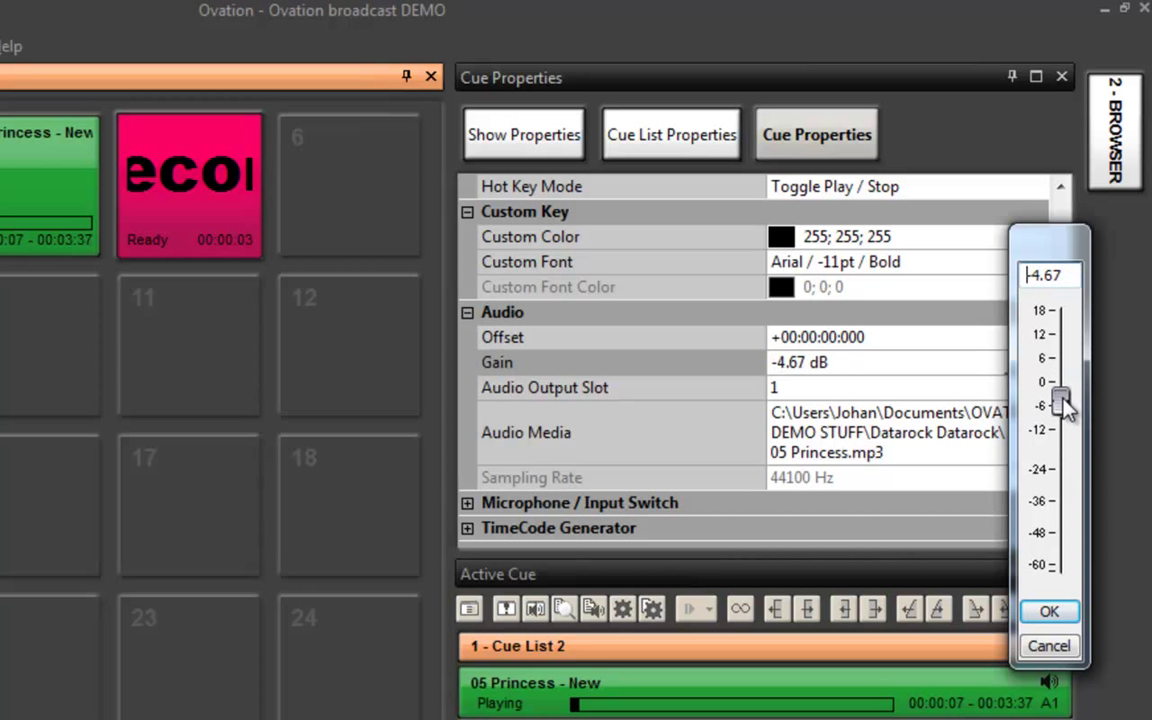
{"action": "left_click", "coordinate": [1049, 611]}
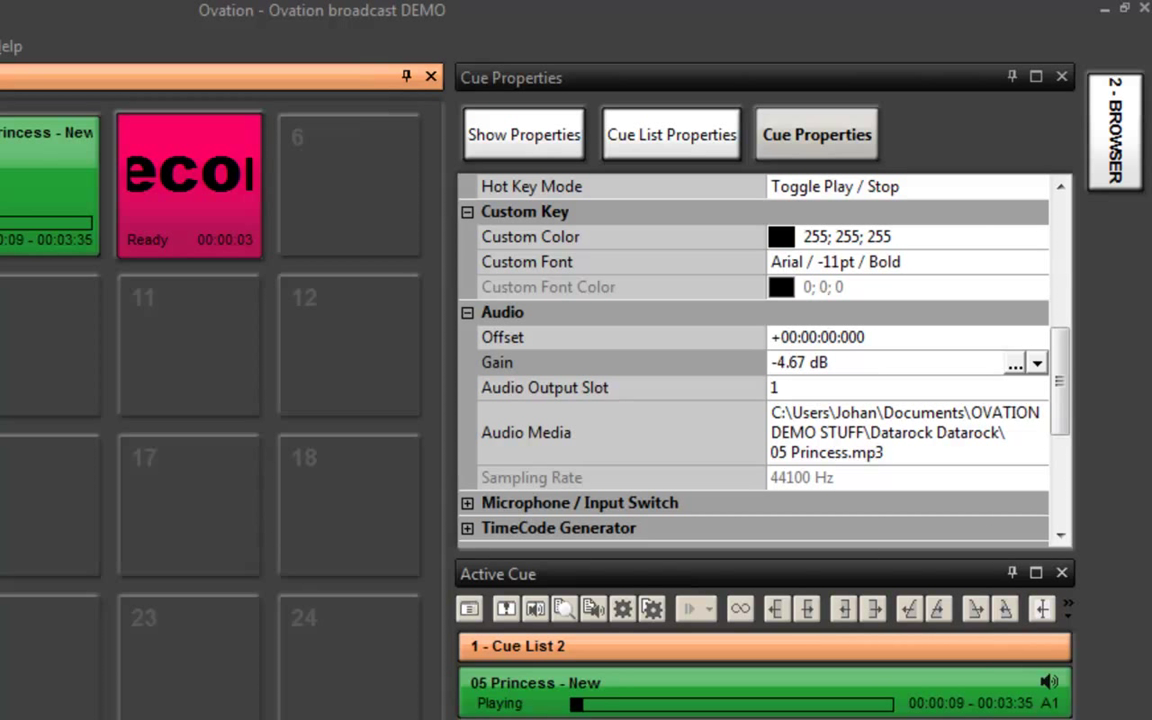
{"action": "left_click", "coordinate": [21, 160]}
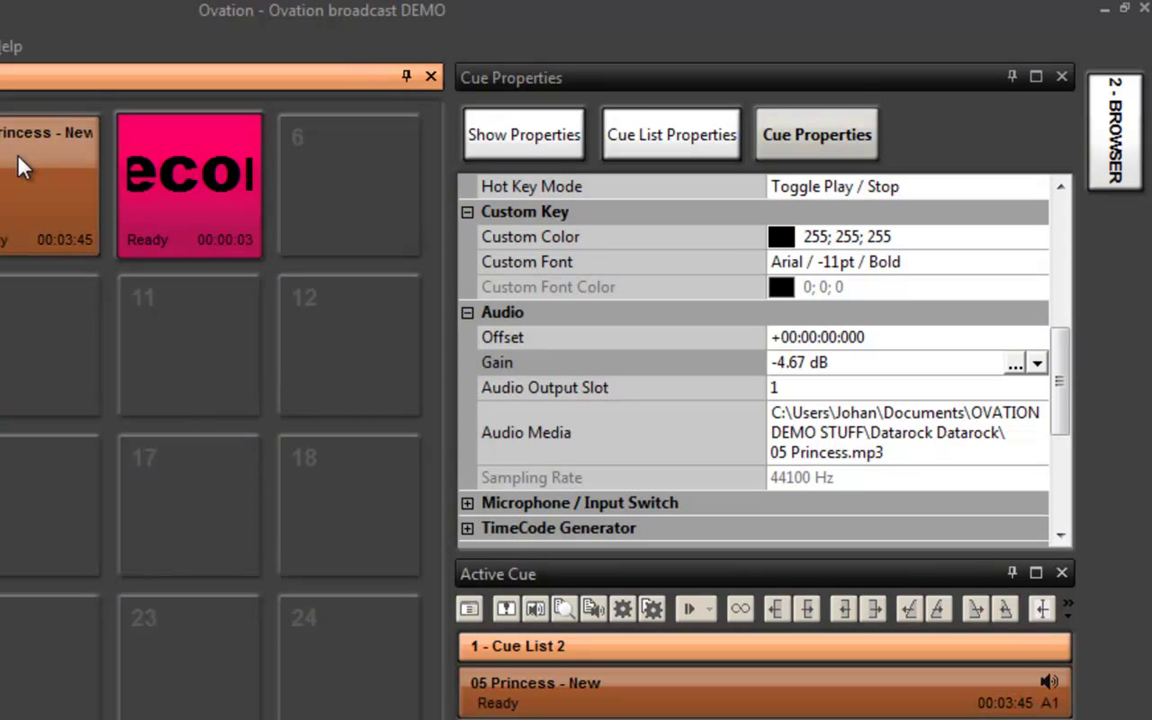
Step: Open the Mix! mixer from Audio Output Slot, view SG1's panning sources, and move it over the cue grid
{"action": "left_click", "coordinate": [790, 388]}
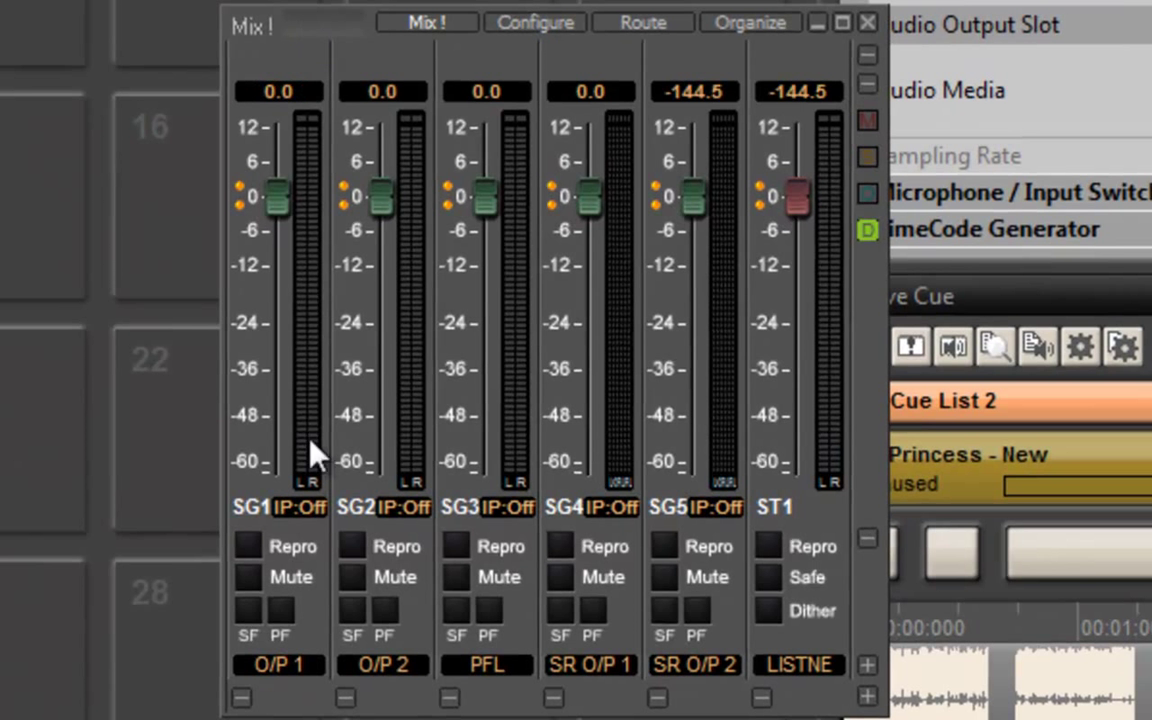
{"action": "left_click", "coordinate": [292, 507]}
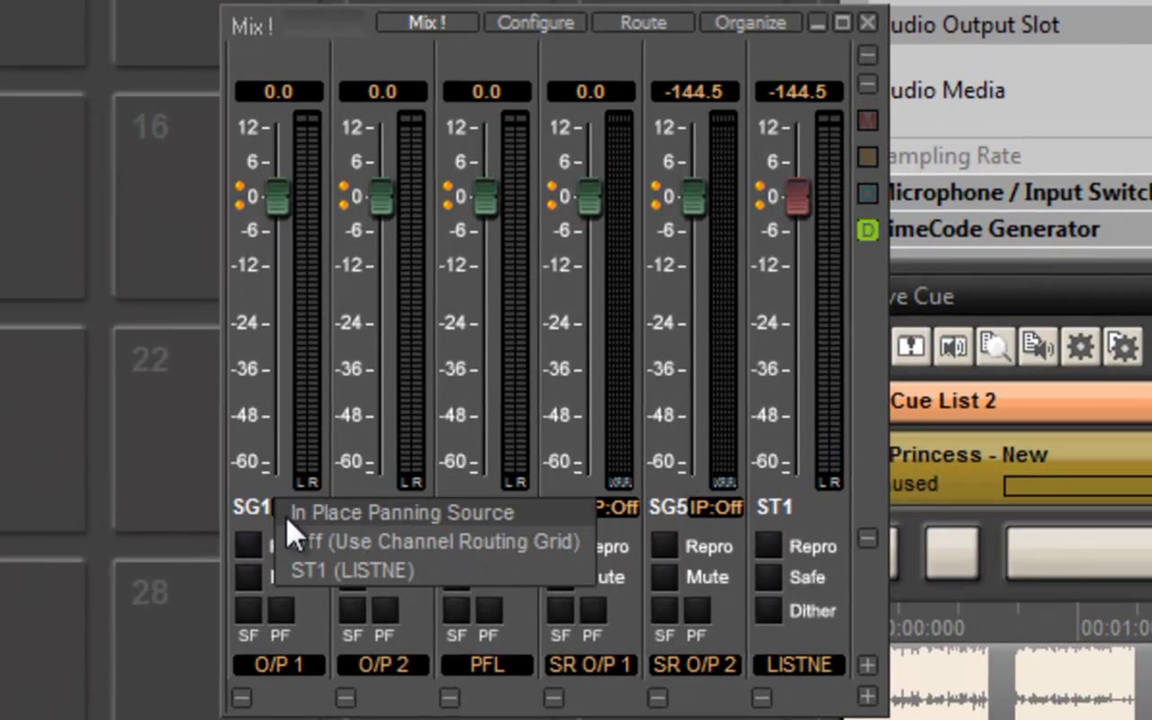
{"action": "left_click", "coordinate": [385, 540]}
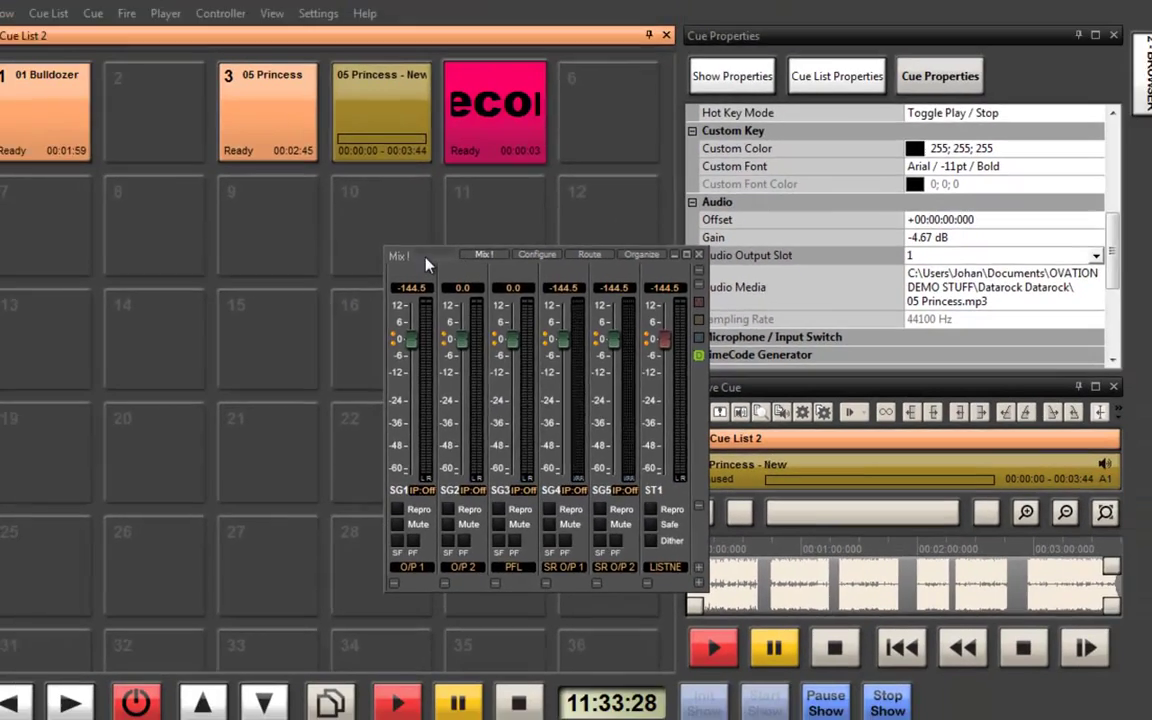
{"action": "left_click_drag", "start_coordinate": [395, 256], "coordinate": [356, 266]}
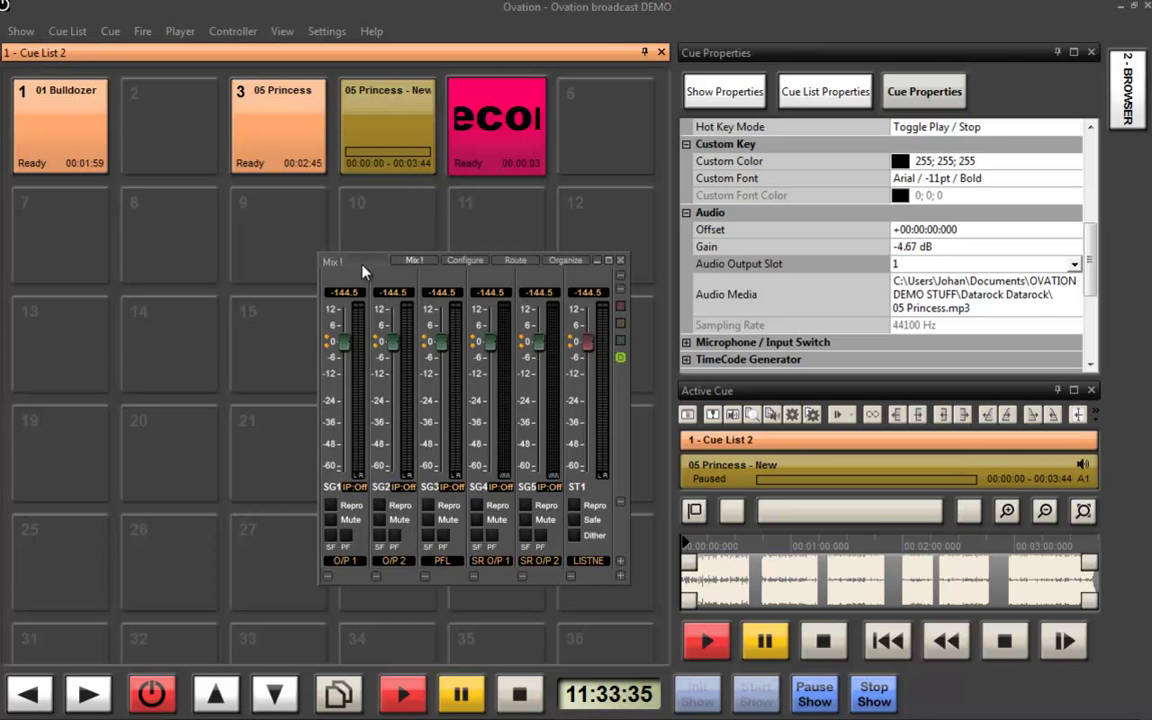
Step: Close the mixer, fire 01 Bulldozer, 05 Princess and 05 Princess - New together, then stop all three
{"action": "left_click", "coordinate": [620, 261]}
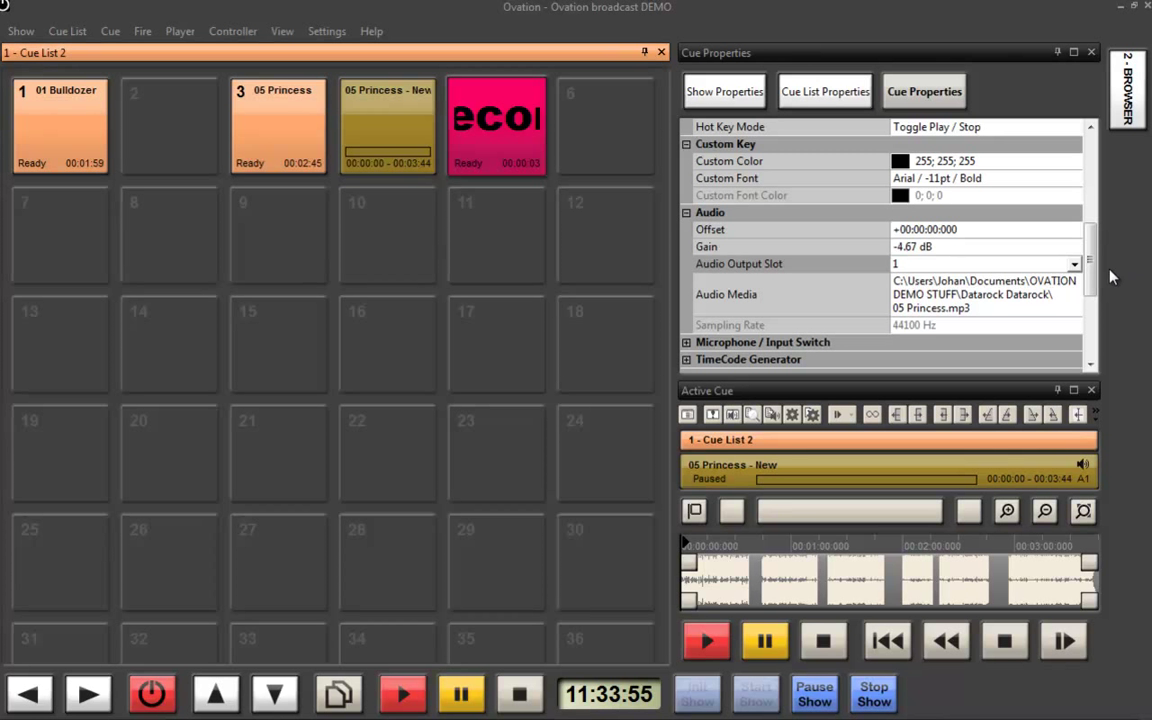
{"action": "scroll", "coordinate": [1094, 275], "scroll_direction": "up", "scroll_amount": 1}
{"action": "left_click_drag", "start_coordinate": [1094, 275], "coordinate": [1092, 222]}
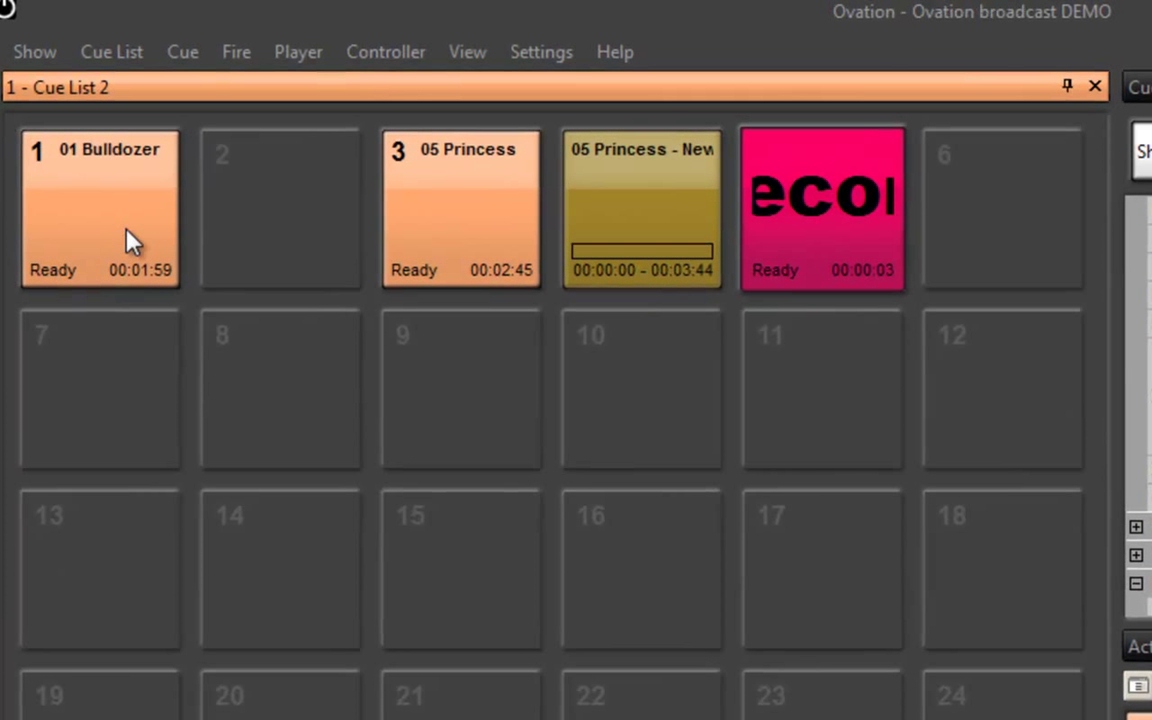
{"action": "left_click", "coordinate": [127, 232]}
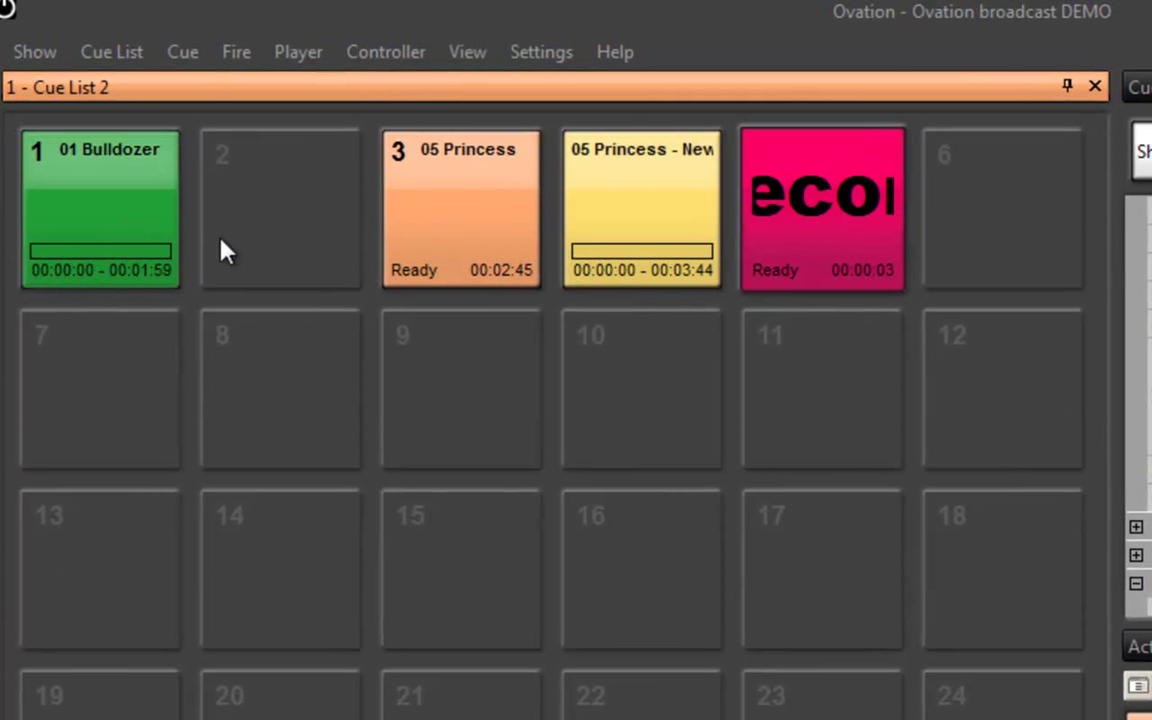
{"action": "left_click", "coordinate": [443, 214]}
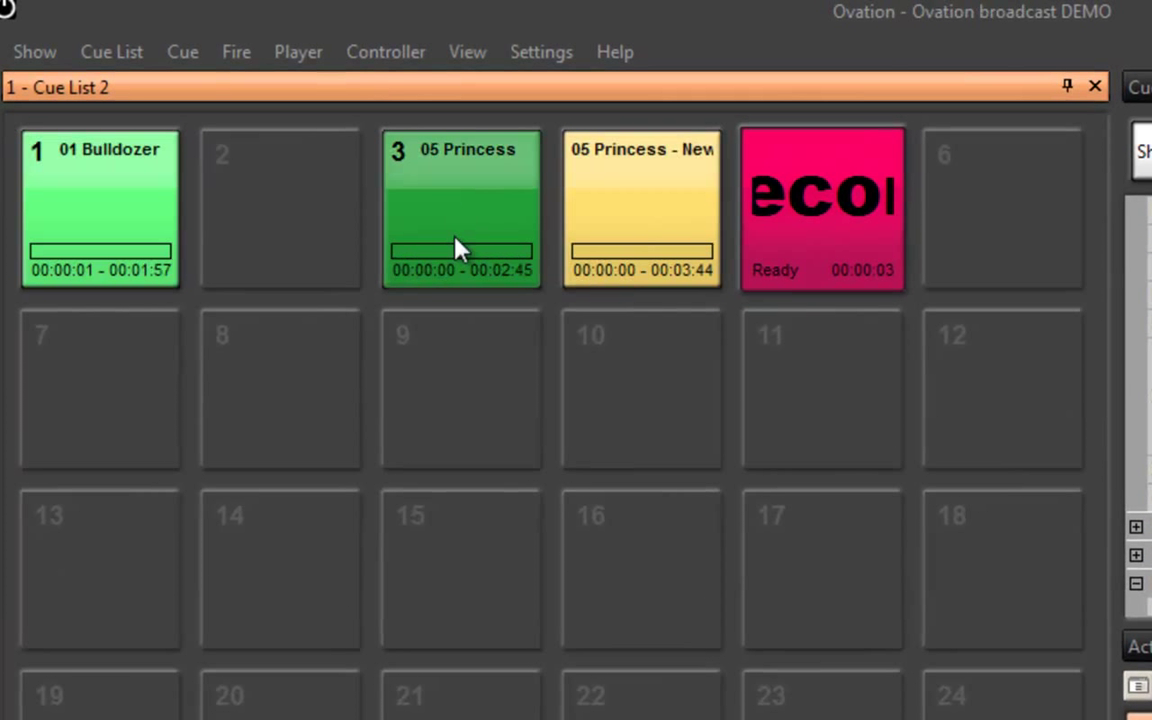
{"action": "left_click", "coordinate": [618, 206]}
{"action": "left_click", "coordinate": [655, 205]}
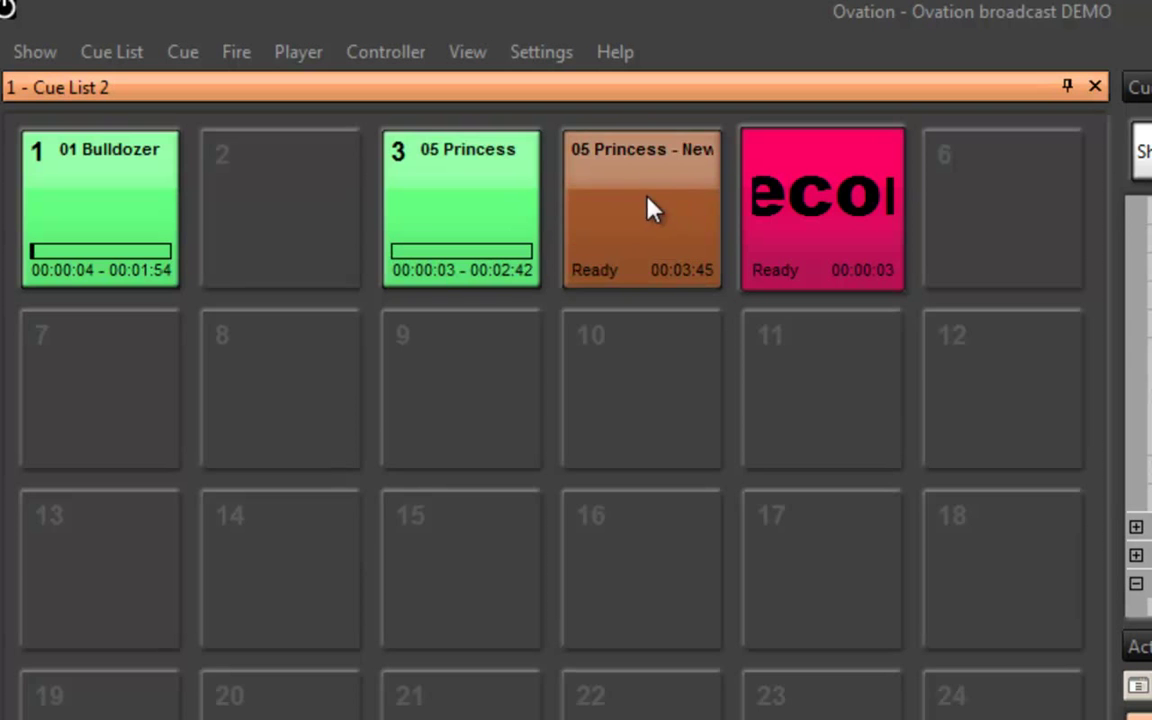
{"action": "left_click", "coordinate": [404, 218]}
{"action": "left_click", "coordinate": [138, 207]}
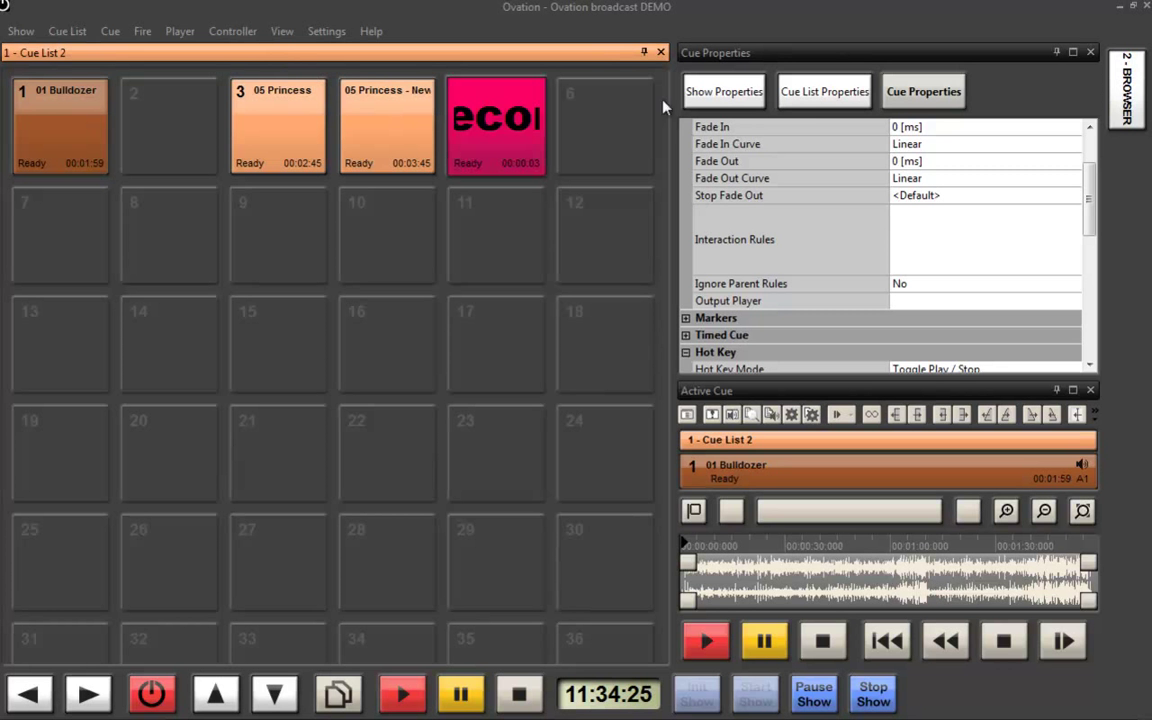
Step: Display Cue List 2's properties and select the Default Interaction Rules setting
{"action": "left_click", "coordinate": [830, 98]}
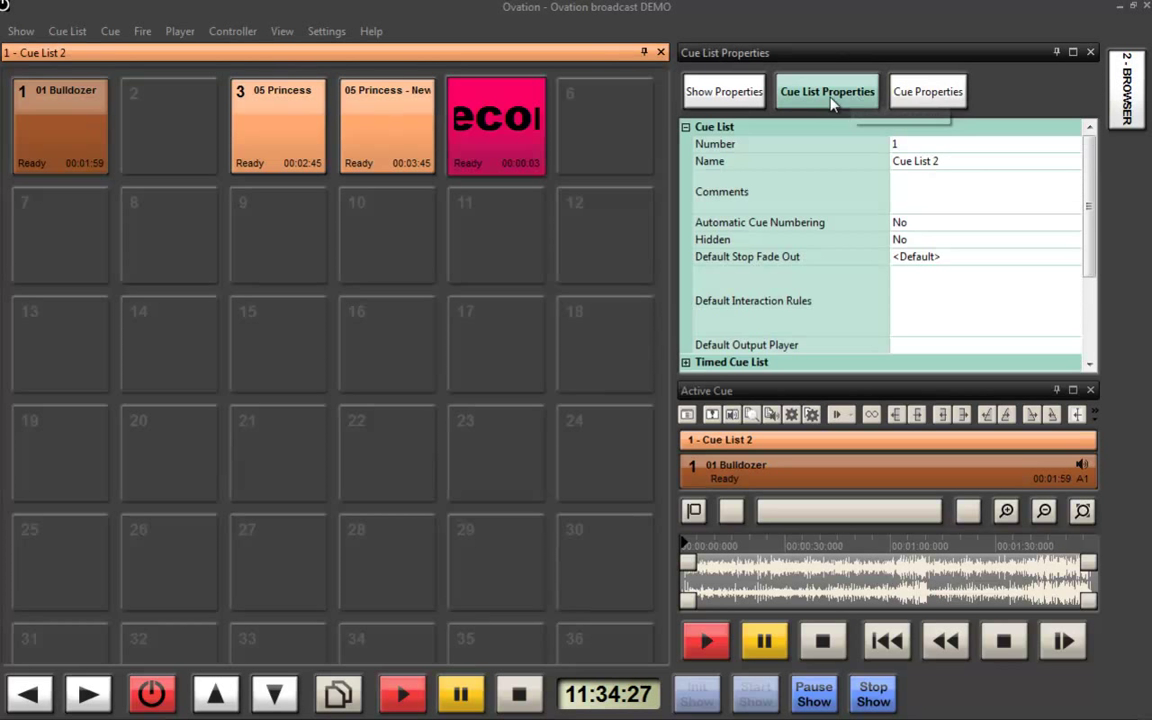
{"action": "left_click", "coordinate": [692, 100]}
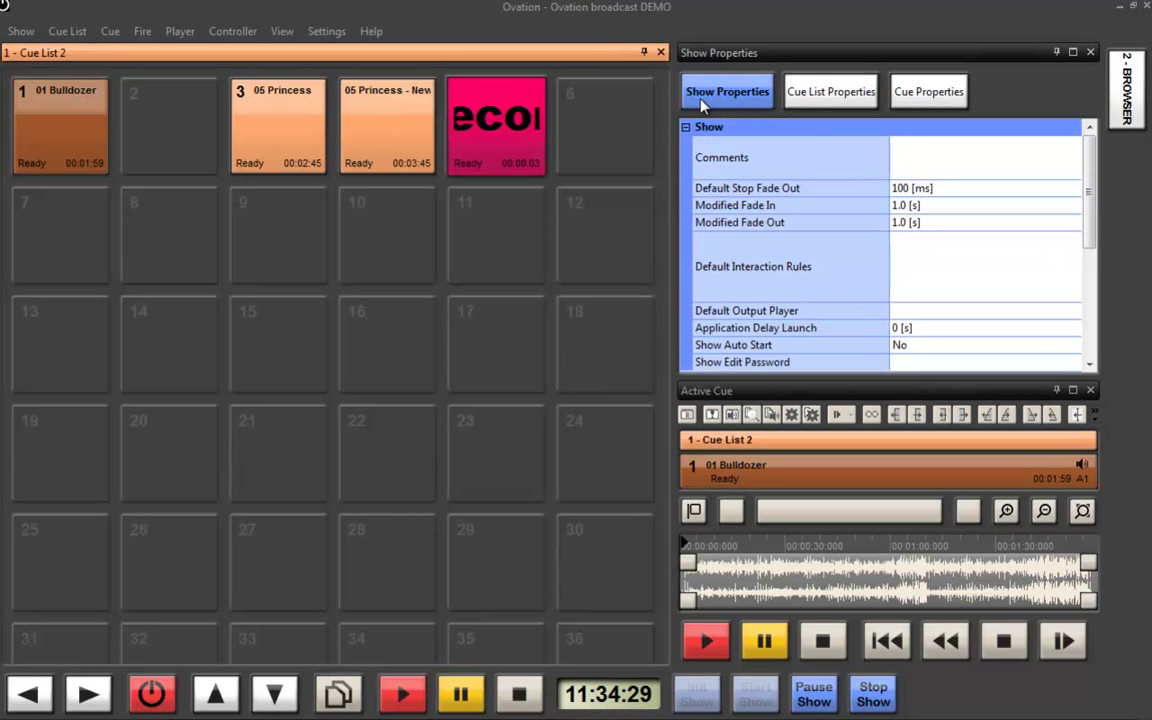
{"action": "left_click", "coordinate": [932, 96]}
{"action": "left_click", "coordinate": [813, 315]}
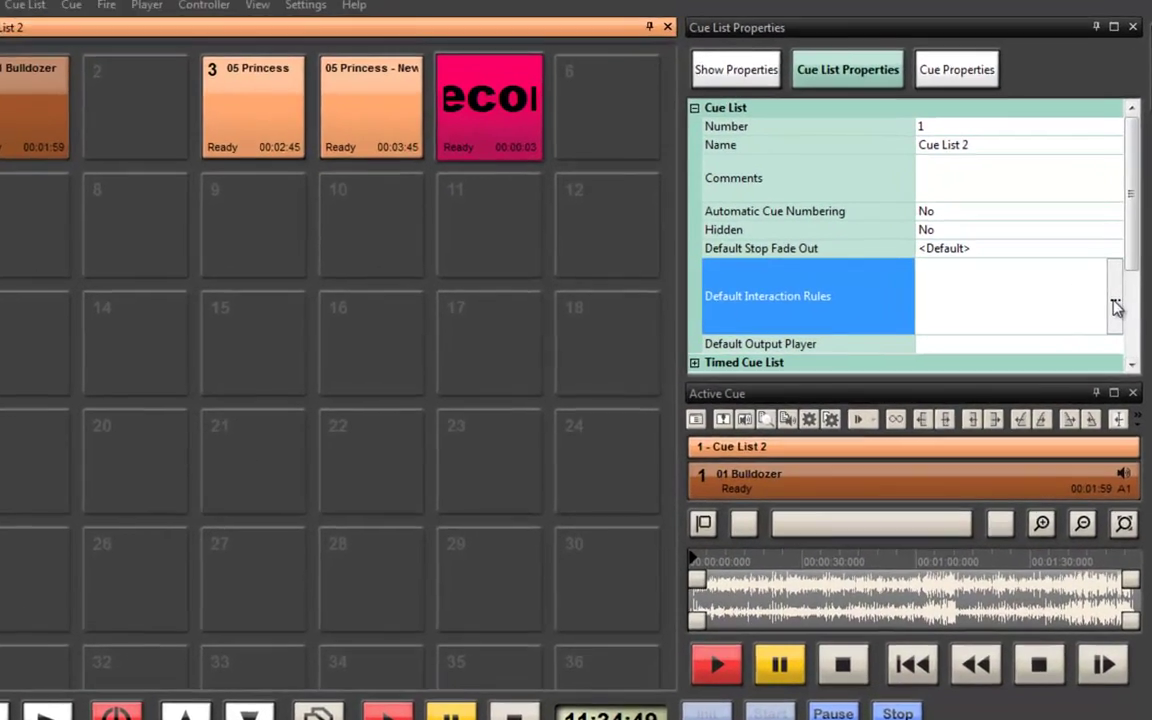
Step: Add the default rule 'Stop All Cues in Cue List When Starting' to Cue List 2
{"action": "left_click", "coordinate": [1116, 307]}
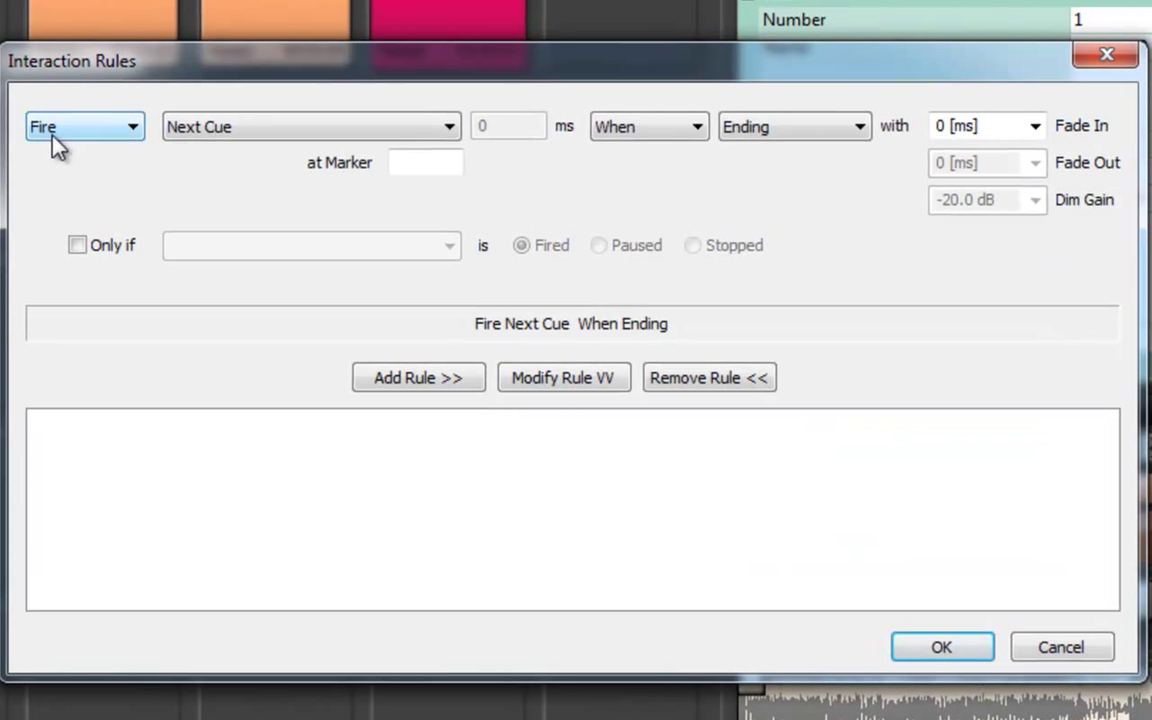
{"action": "left_click", "coordinate": [100, 133]}
{"action": "left_click", "coordinate": [94, 152]}
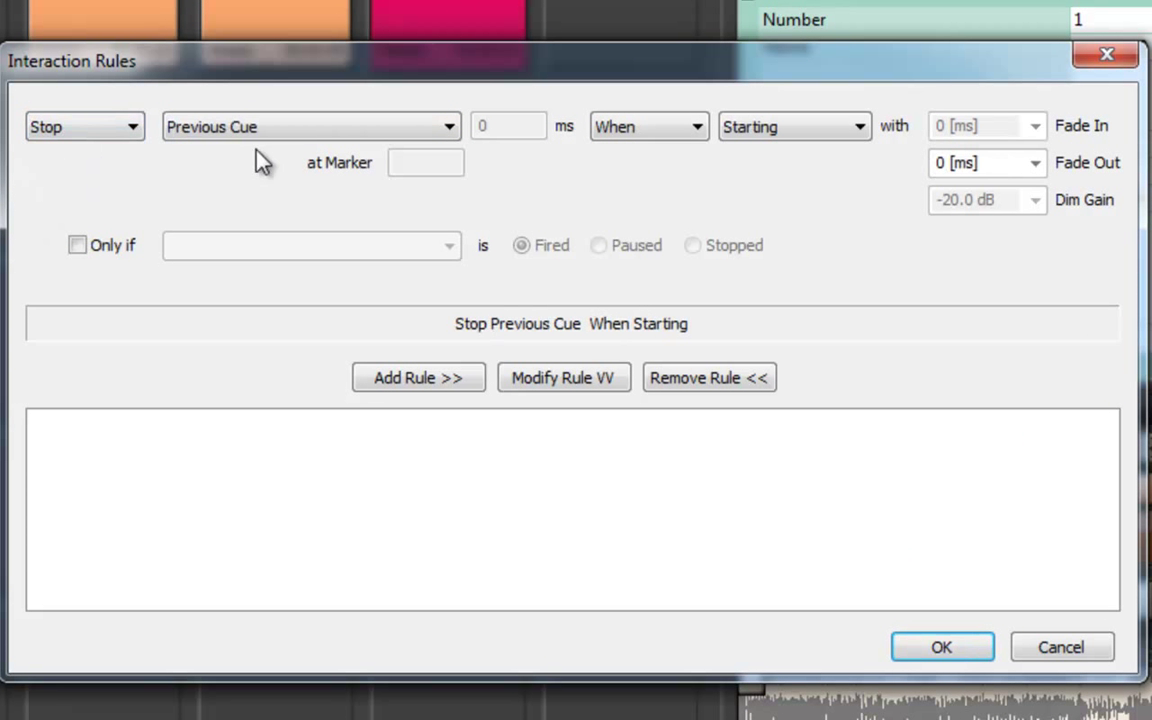
{"action": "left_click", "coordinate": [287, 133]}
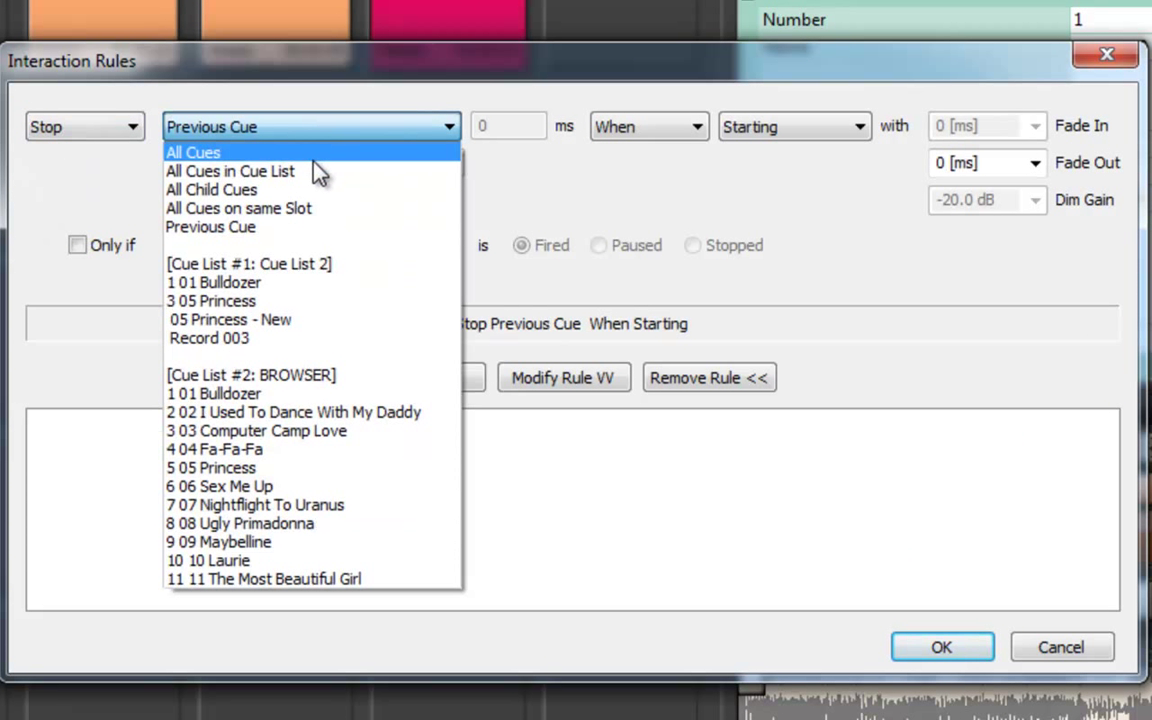
{"action": "left_click", "coordinate": [318, 172]}
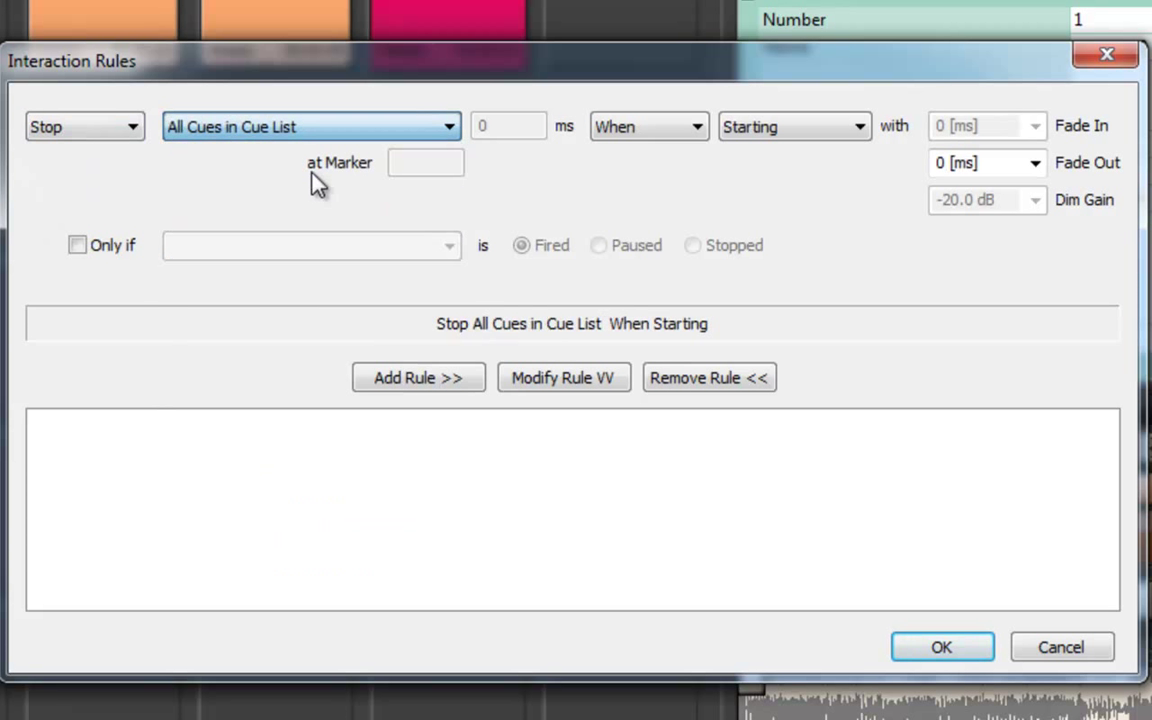
{"action": "left_click", "coordinate": [390, 387]}
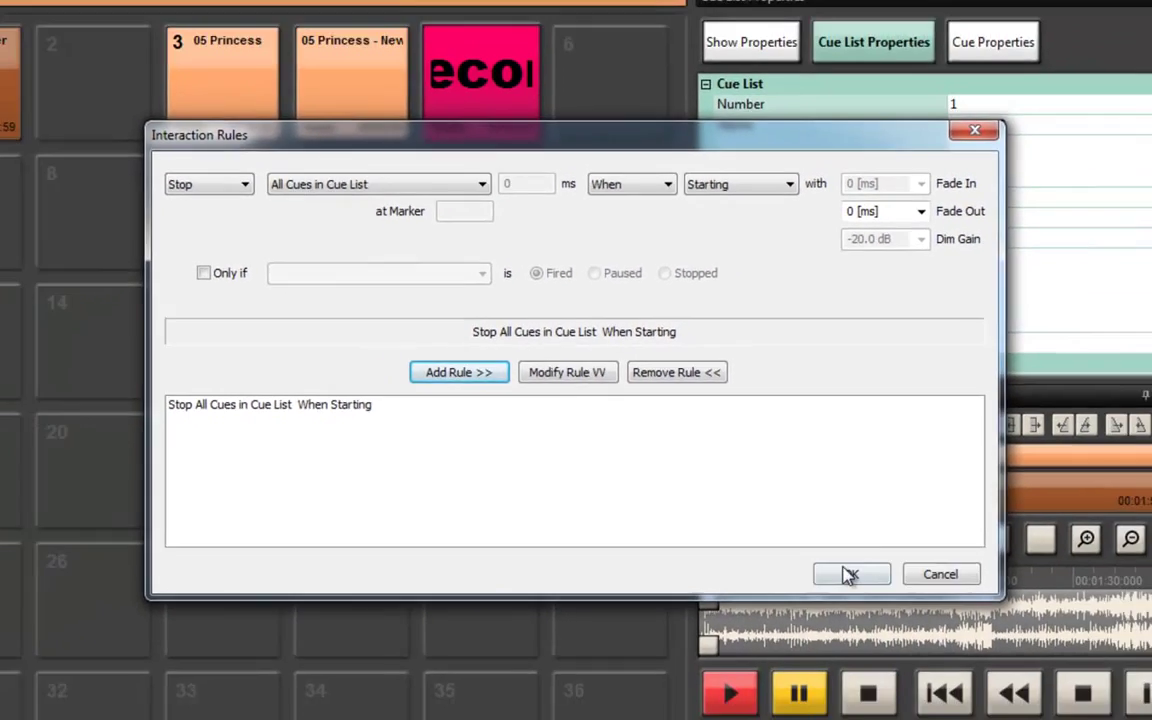
{"action": "left_click", "coordinate": [848, 576]}
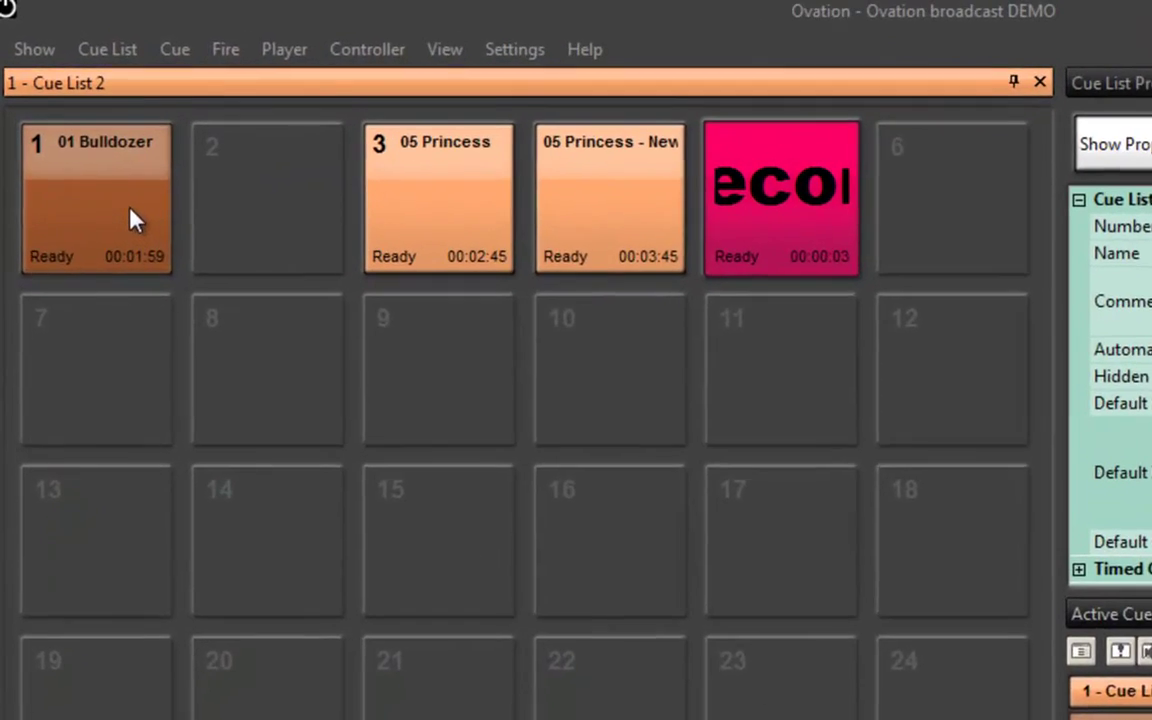
Step: Start 01 Bulldozer, then start and stop 05 Princess to confirm Bulldozer stops
{"action": "left_click", "coordinate": [87, 139]}
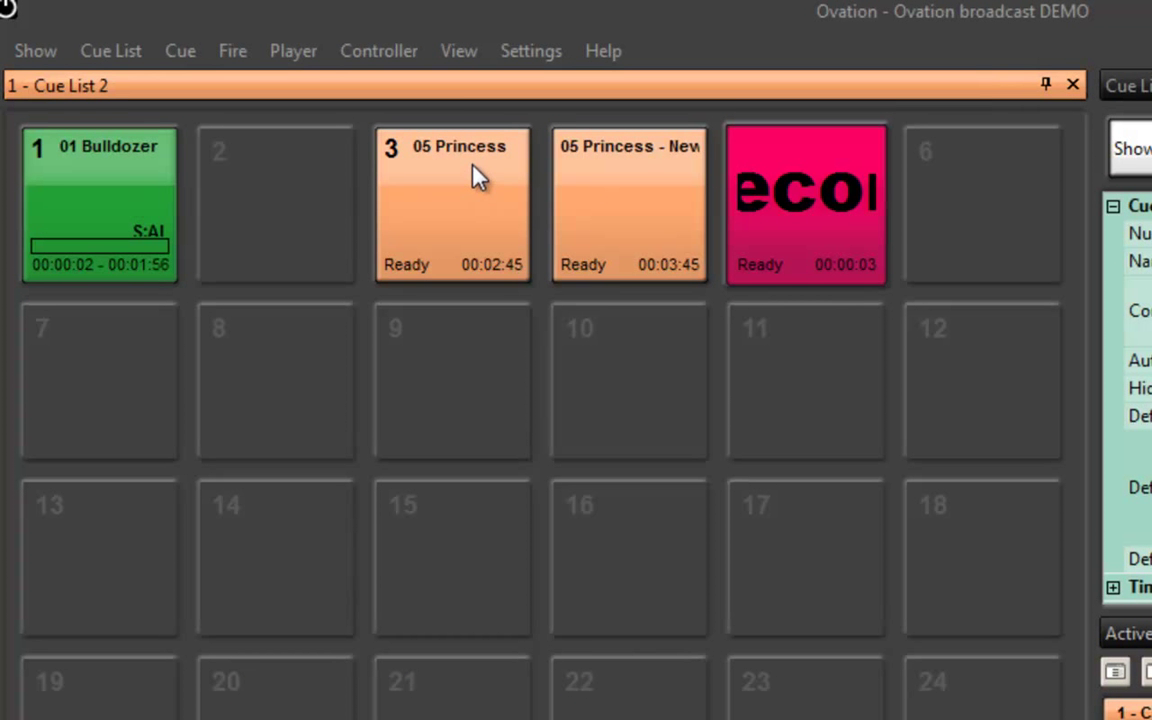
{"action": "left_click", "coordinate": [472, 203]}
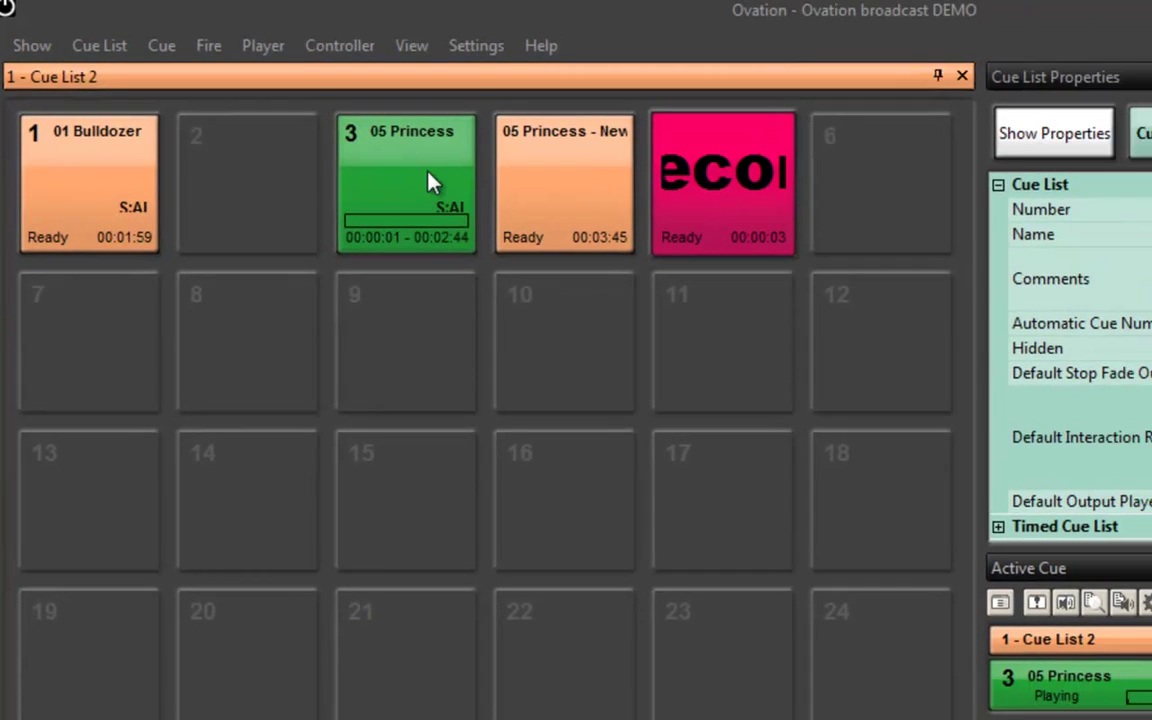
{"action": "left_click", "coordinate": [470, 206]}
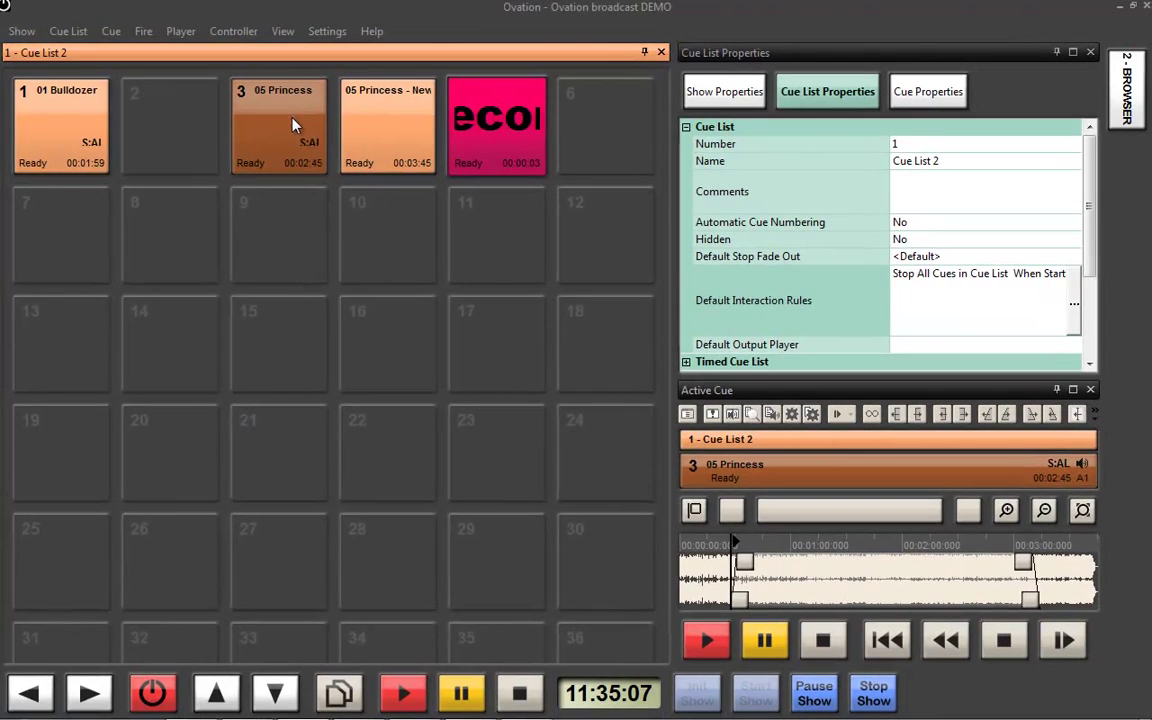
Step: Give the Stop All Cues in Cue List When Starting rule a 500 ms fade out
{"action": "left_click", "coordinate": [1074, 303]}
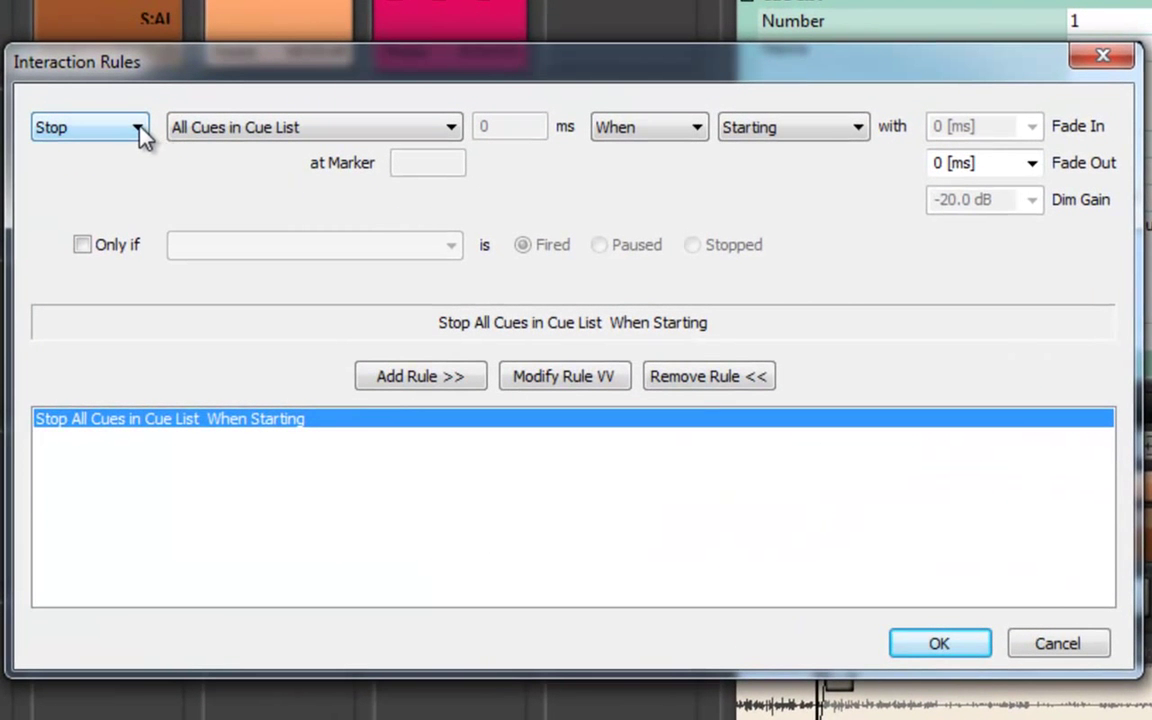
{"action": "left_click", "coordinate": [140, 135]}
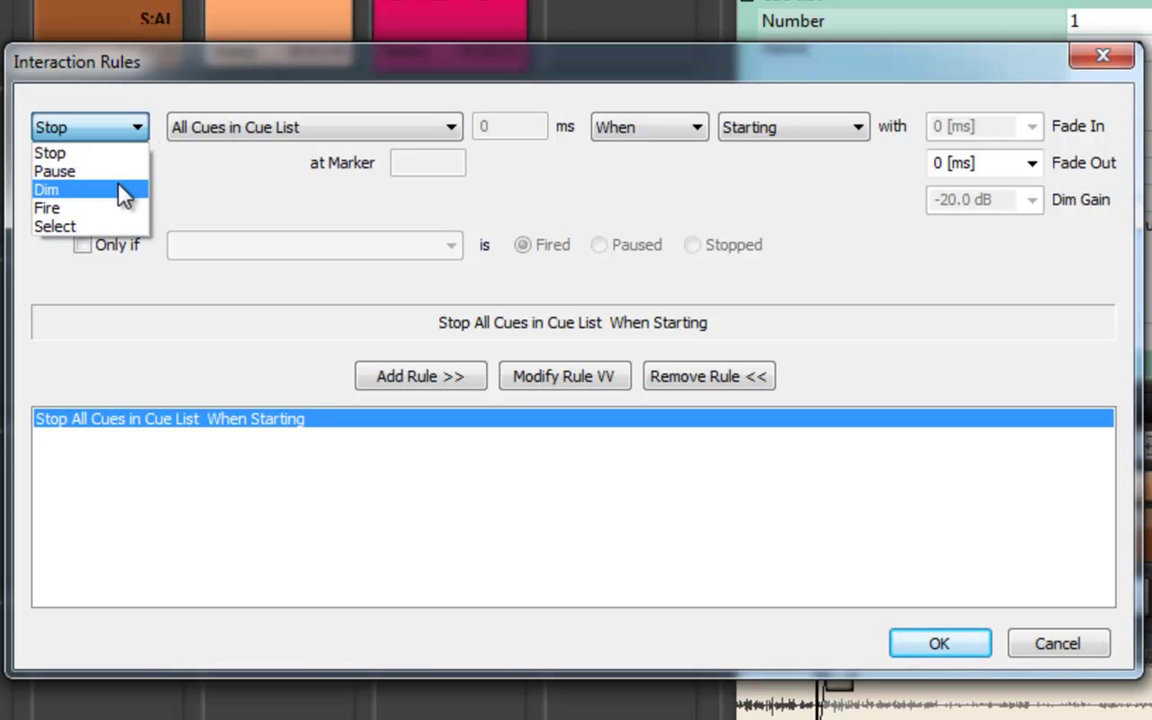
{"action": "left_click", "coordinate": [340, 127]}
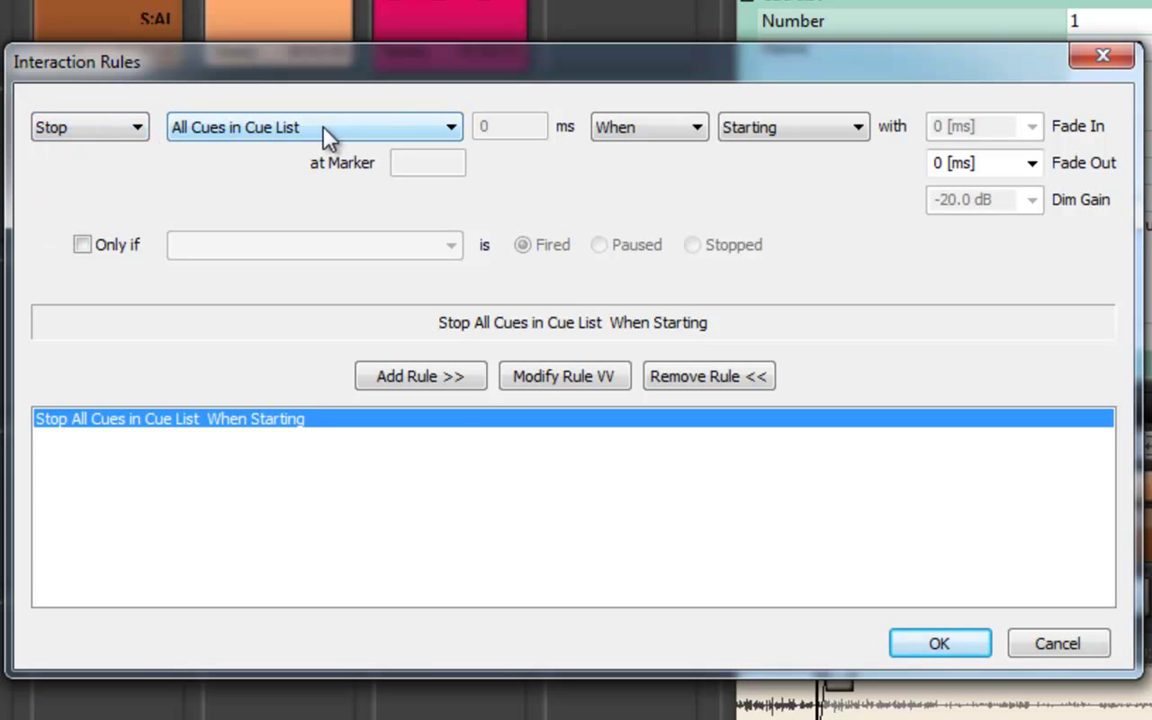
{"action": "left_click", "coordinate": [324, 127]}
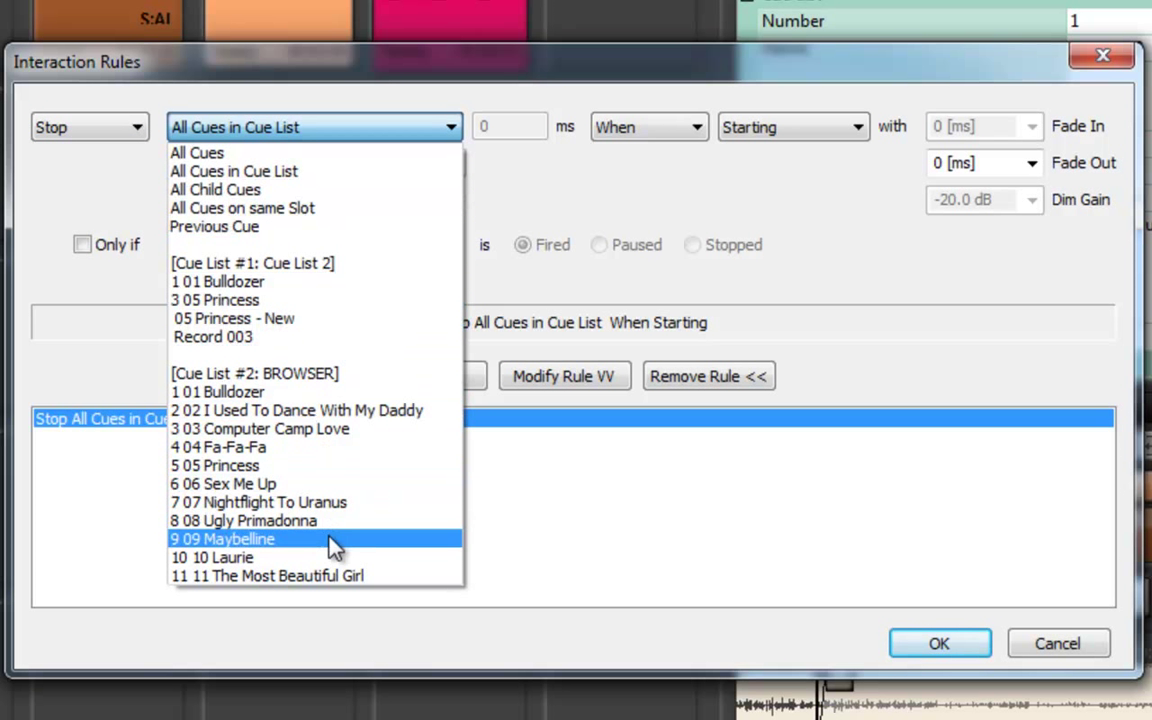
{"action": "left_click", "coordinate": [580, 215]}
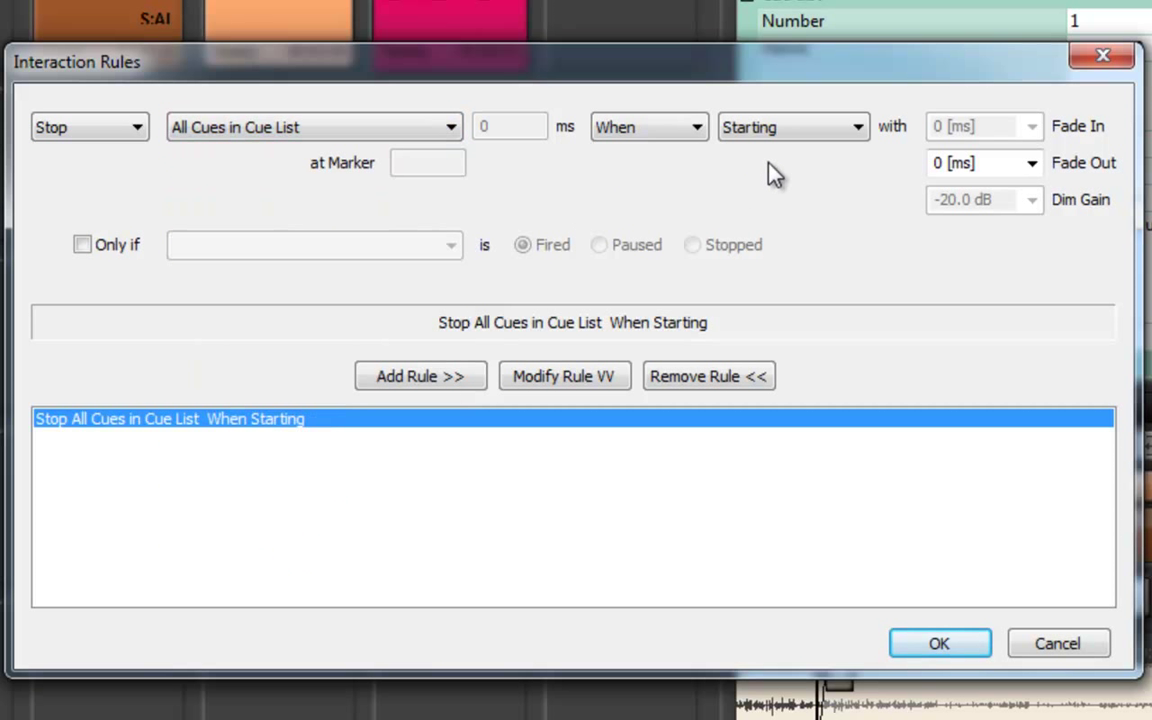
{"action": "left_click", "coordinate": [776, 134]}
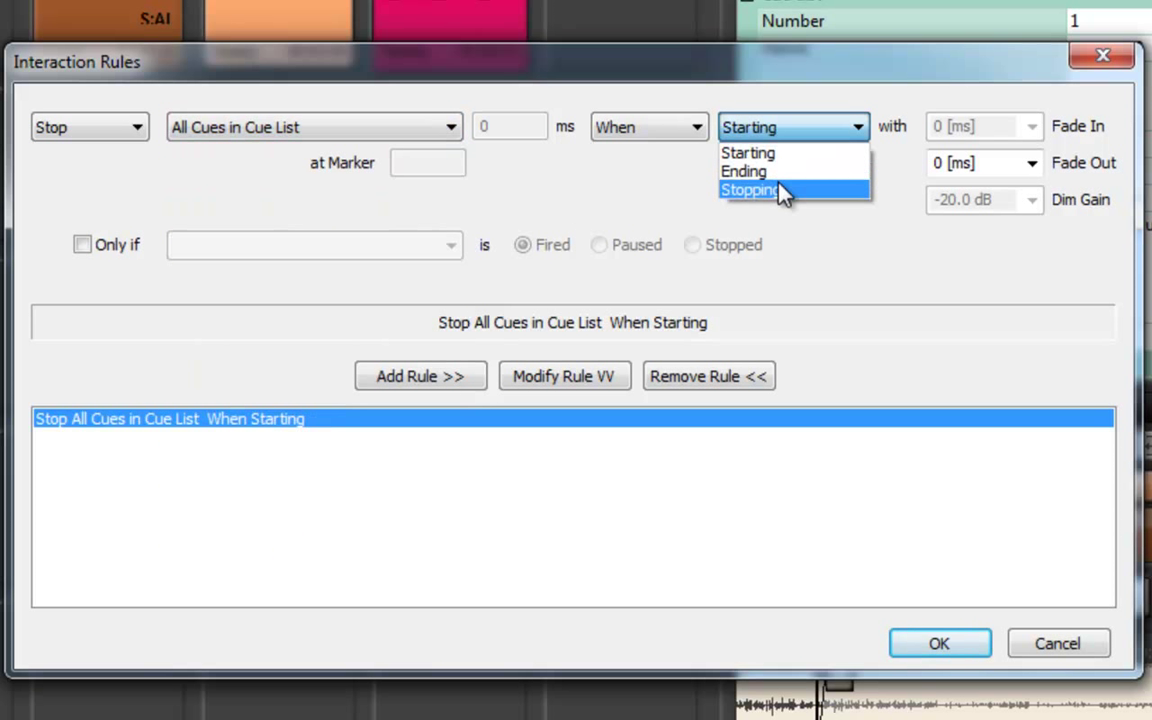
{"action": "left_click", "coordinate": [652, 187]}
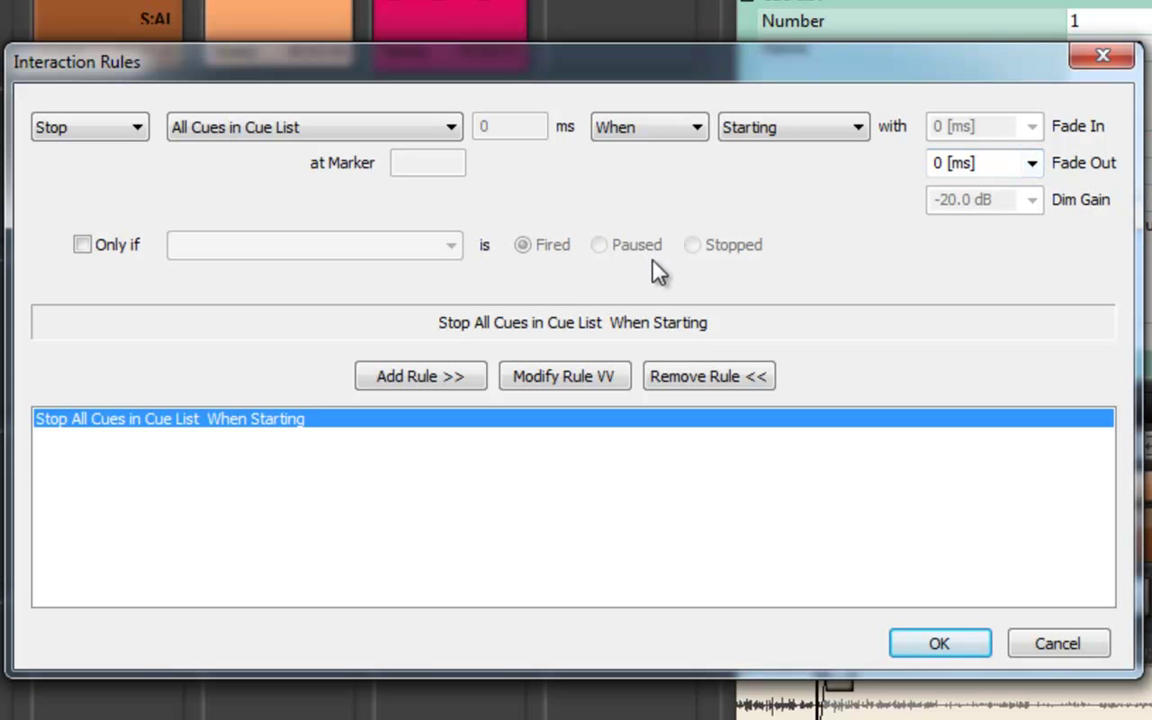
{"action": "left_click", "coordinate": [1034, 166]}
{"action": "left_click", "coordinate": [975, 262]}
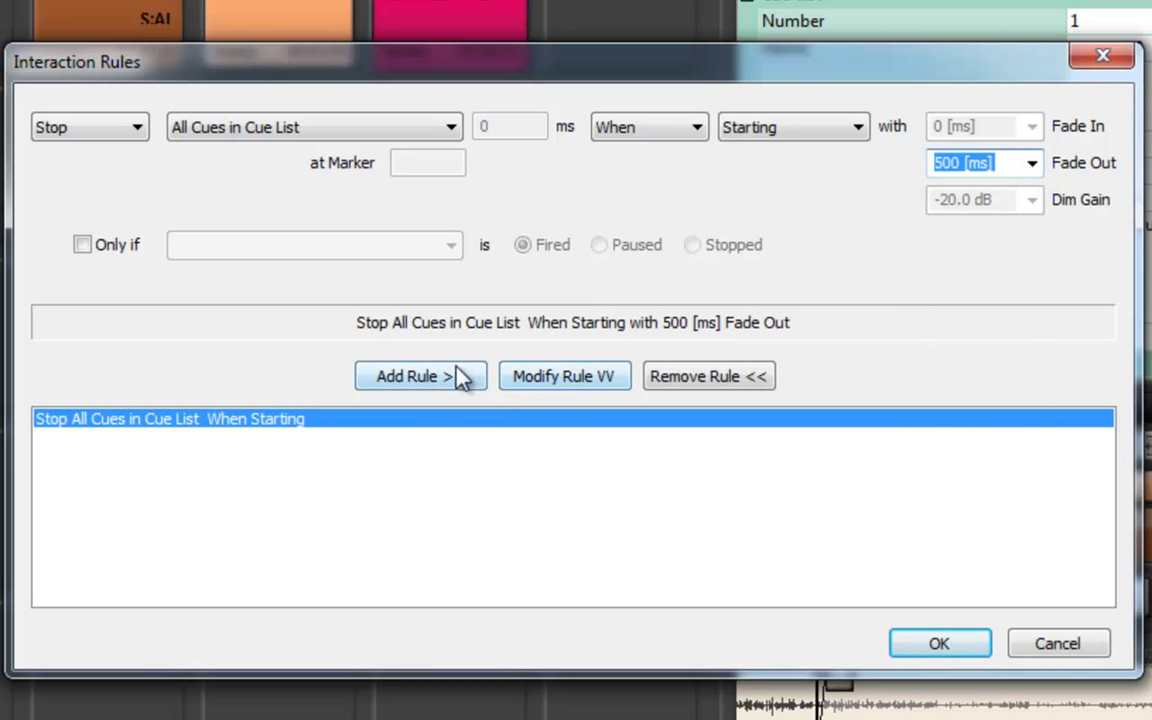
{"action": "left_click", "coordinate": [566, 377]}
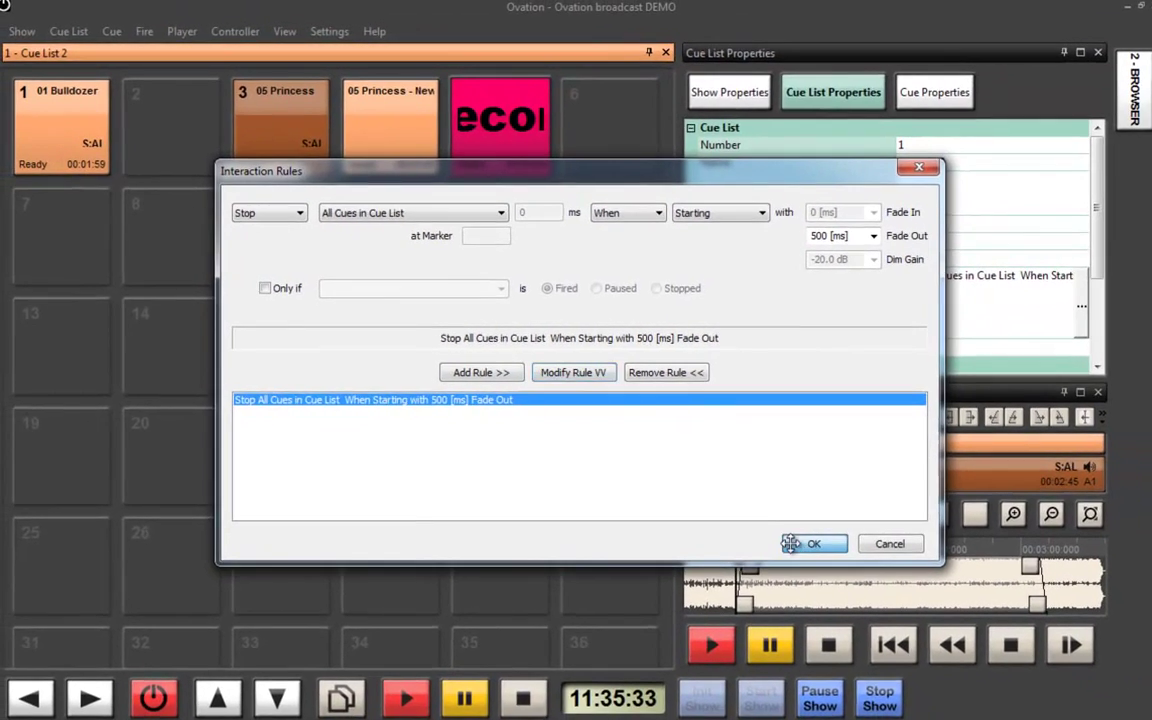
{"action": "left_click", "coordinate": [844, 568]}
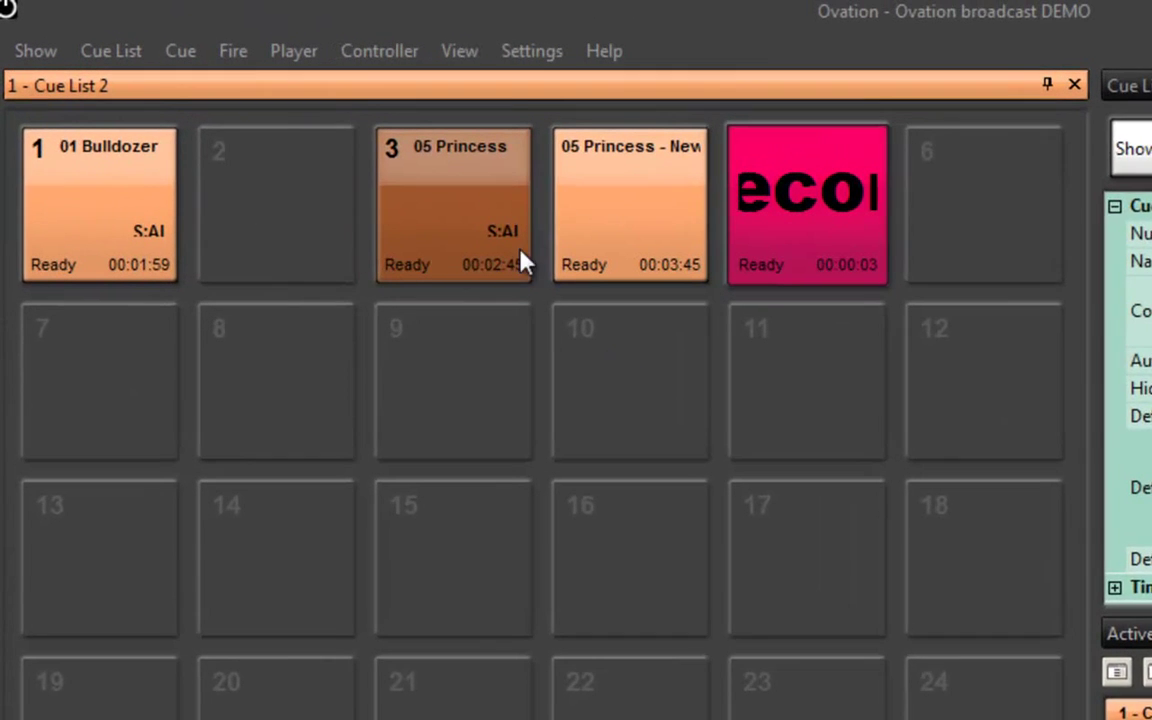
{"action": "left_click", "coordinate": [210, 80]}
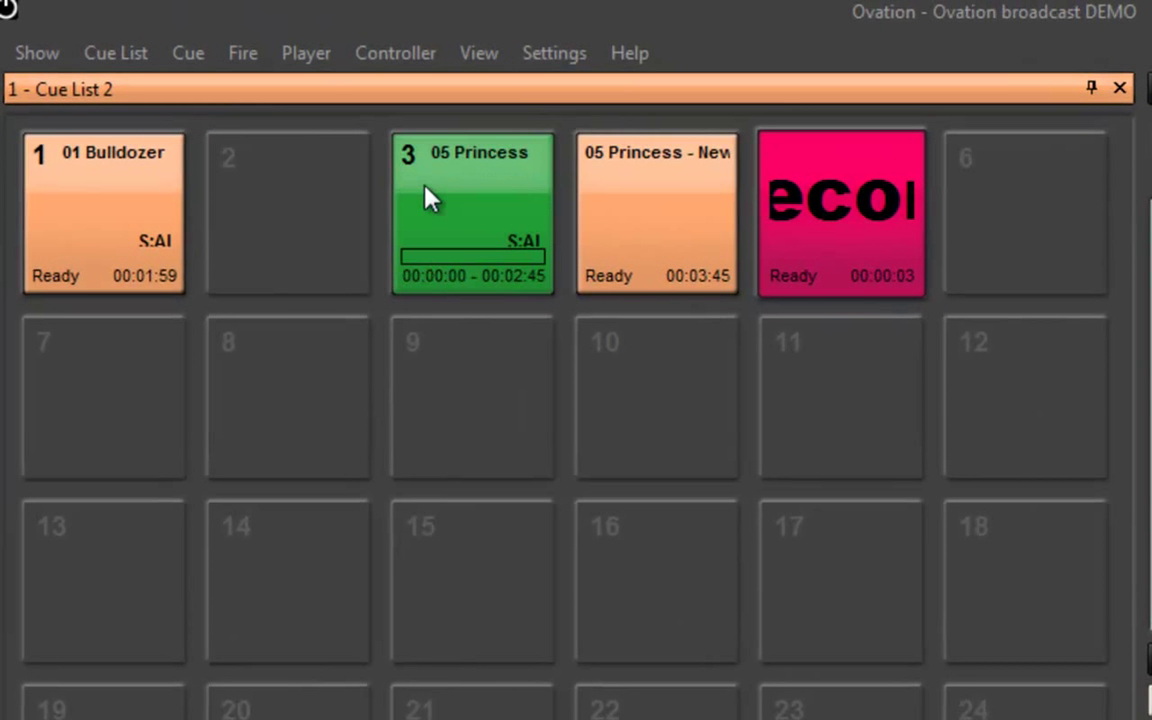
{"action": "left_click", "coordinate": [112, 198]}
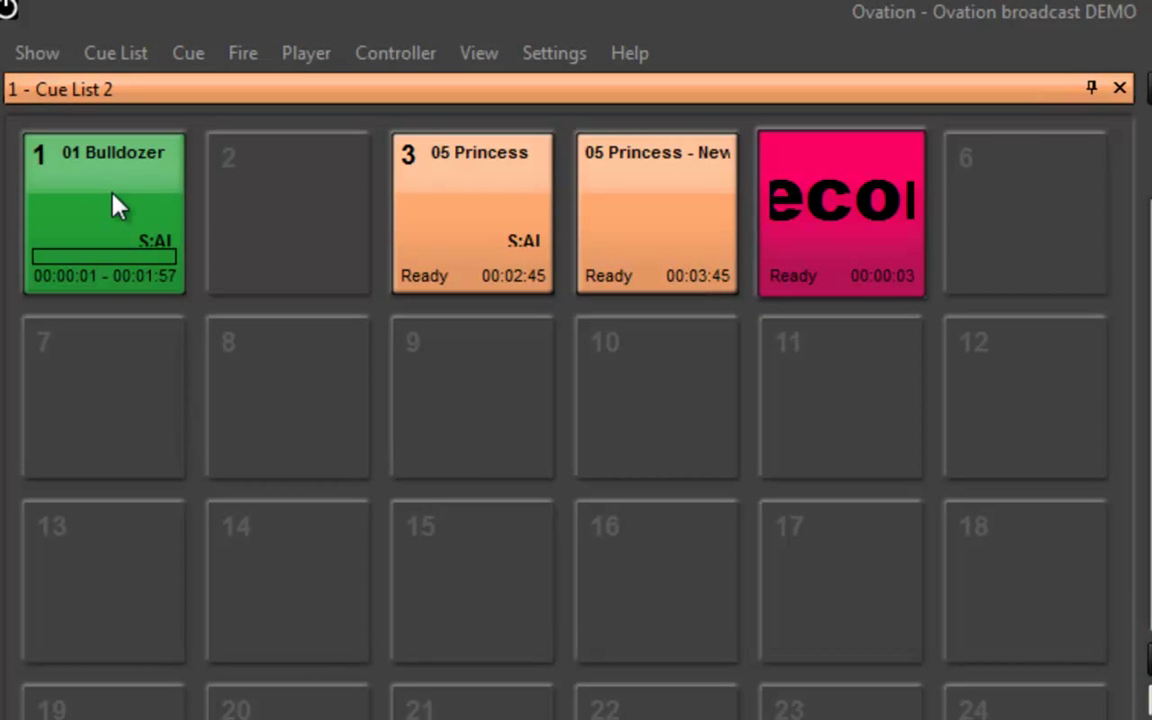
{"action": "left_click", "coordinate": [112, 205]}
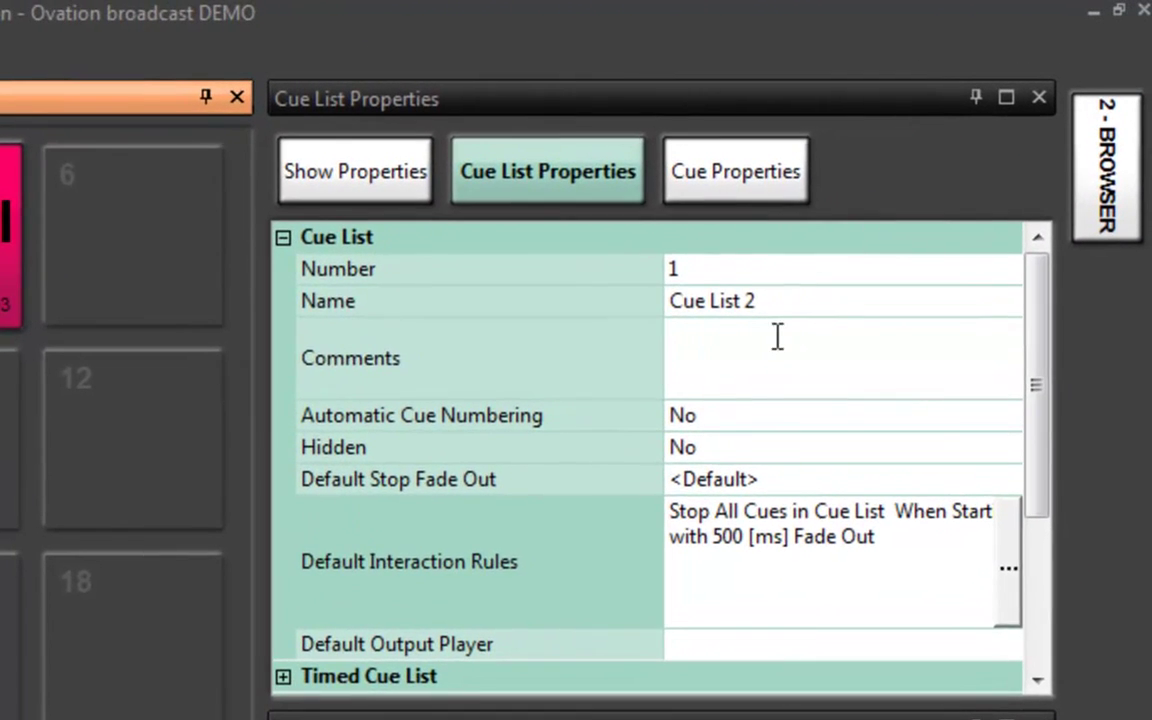
Step: Rename Cue List 2 to MUSIC
{"action": "left_click", "coordinate": [850, 248]}
{"action": "left_click_drag", "start_coordinate": [850, 248], "coordinate": [740, 235]}
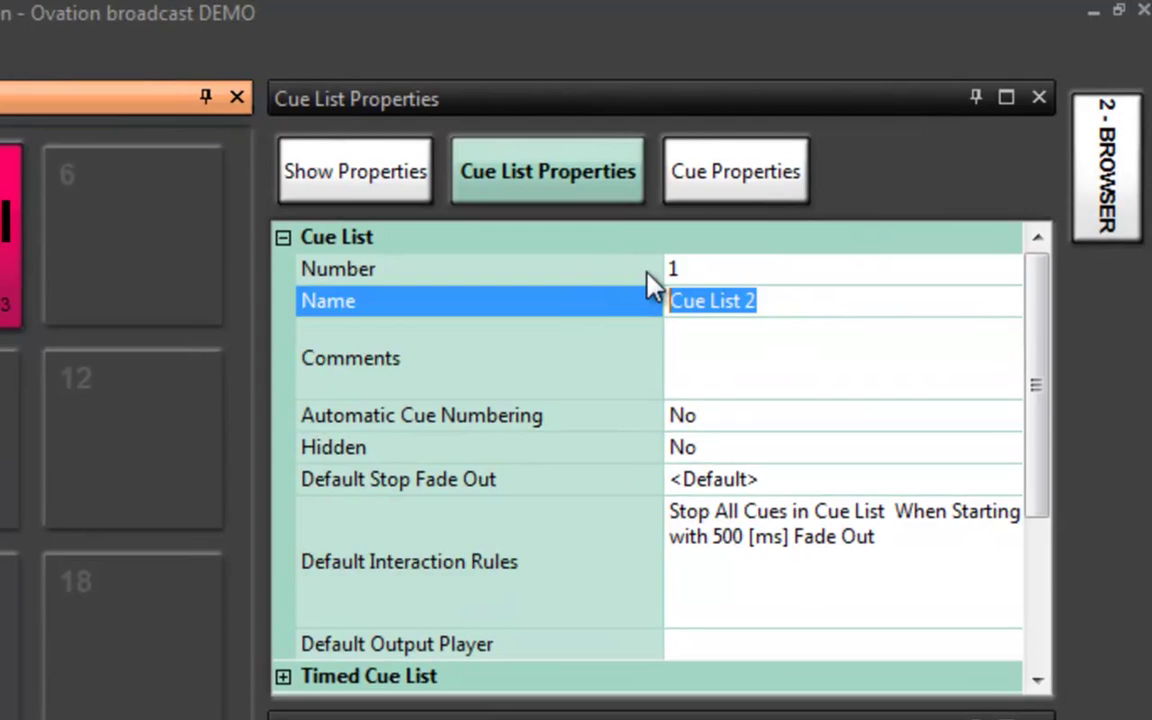
{"action": "type", "text": "MUSIC"}
{"action": "key", "text": "Return"}
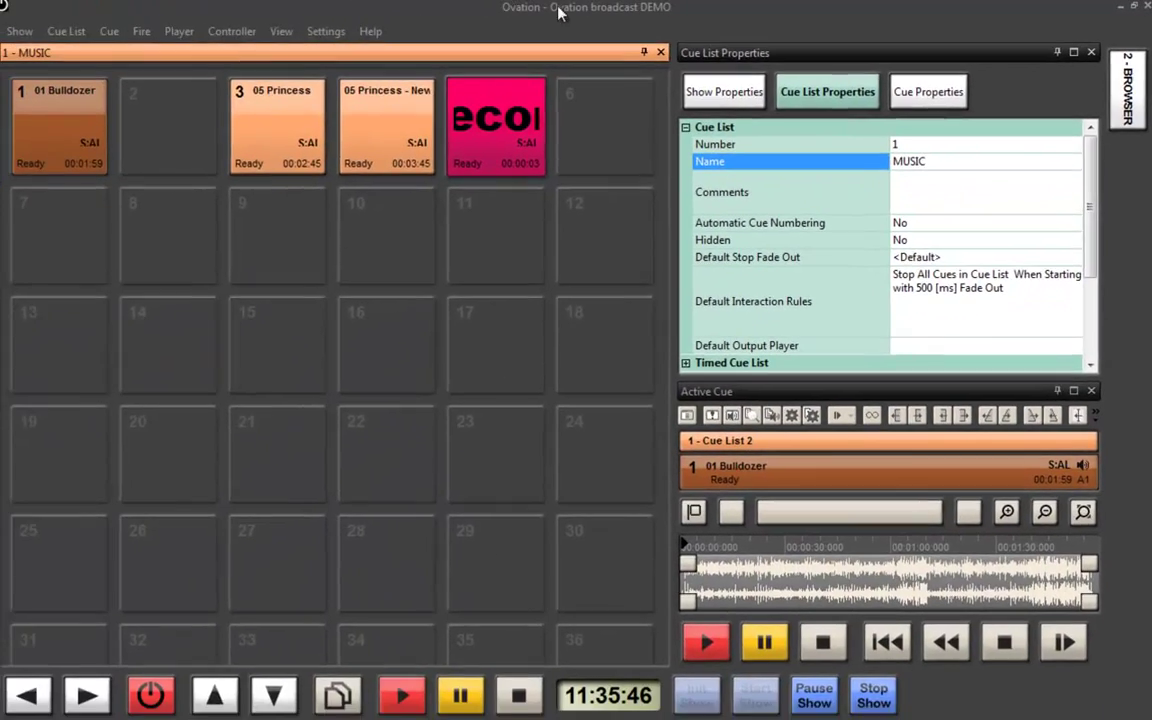
Step: Create a new Hot Keys cue list docked as a tab beside MUSIC
{"action": "left_click", "coordinate": [80, 31]}
{"action": "mouse_move", "coordinate": [89, 51]}
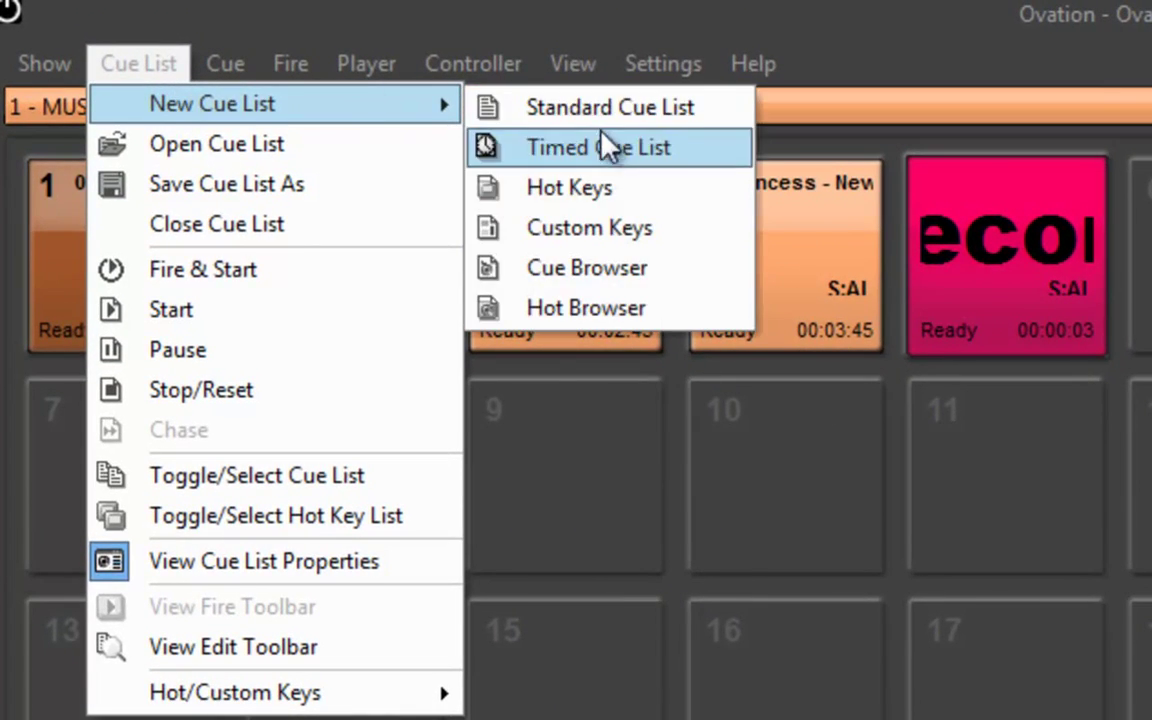
{"action": "left_click", "coordinate": [600, 187]}
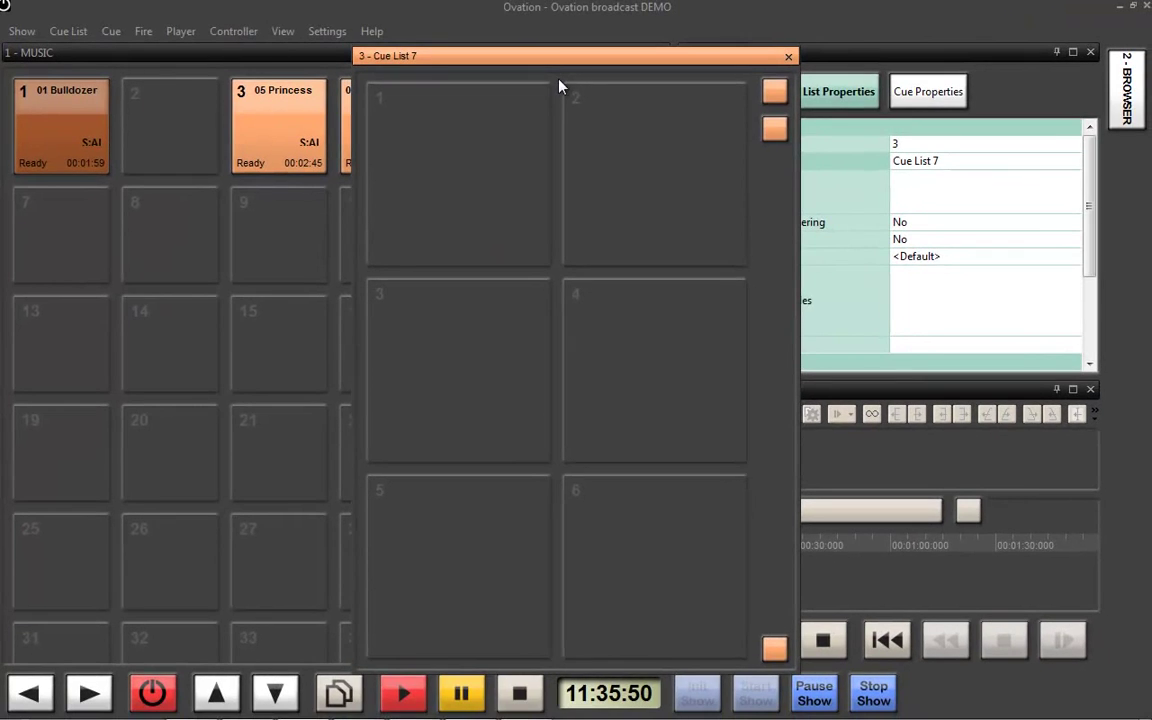
{"action": "left_click_drag", "start_coordinate": [520, 56], "coordinate": [334, 355]}
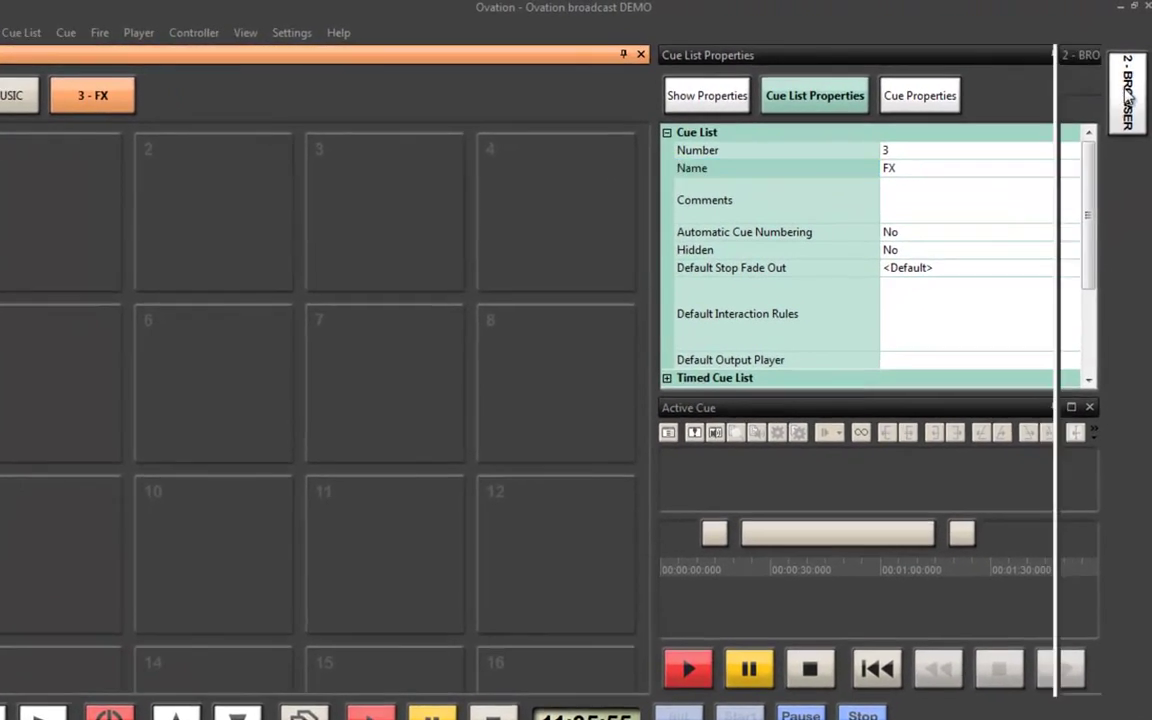
Step: Drag the 00 - Annoying Sounds files 01–07 onto FX pads 1–7, then start 01 Bulldozer in MUSIC
{"action": "mouse_move", "coordinate": [1128, 95]}
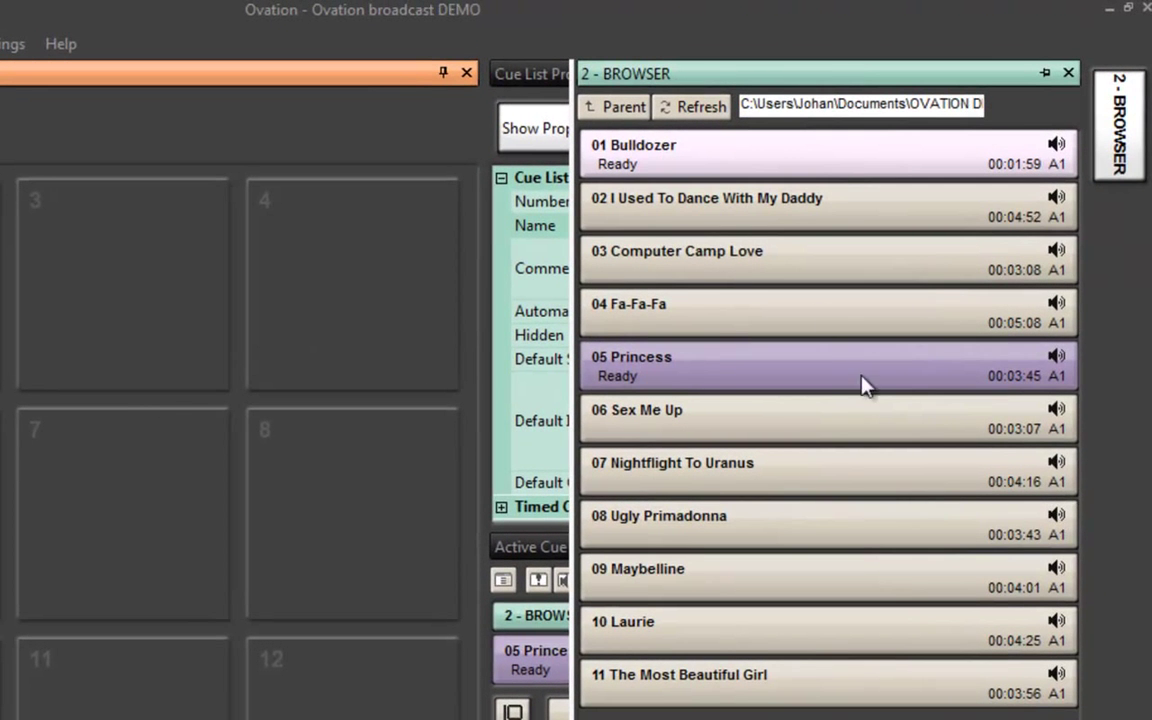
{"action": "left_click", "coordinate": [626, 107]}
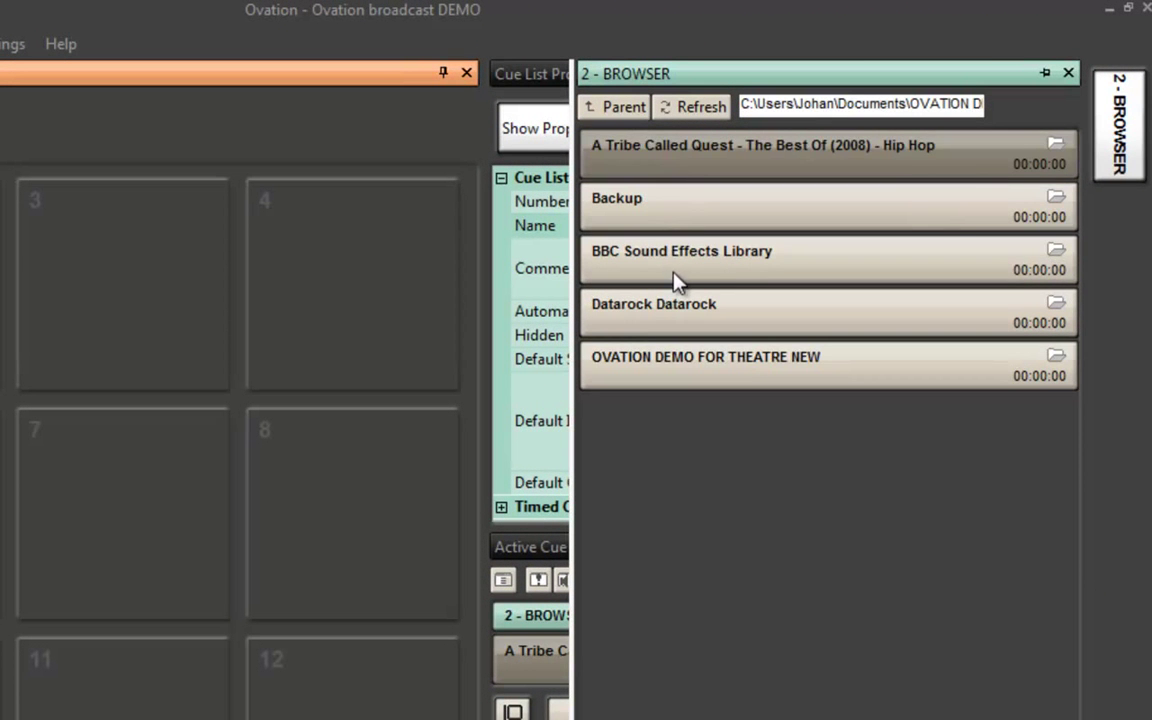
{"action": "double_click", "coordinate": [676, 272]}
{"action": "double_click", "coordinate": [676, 160]}
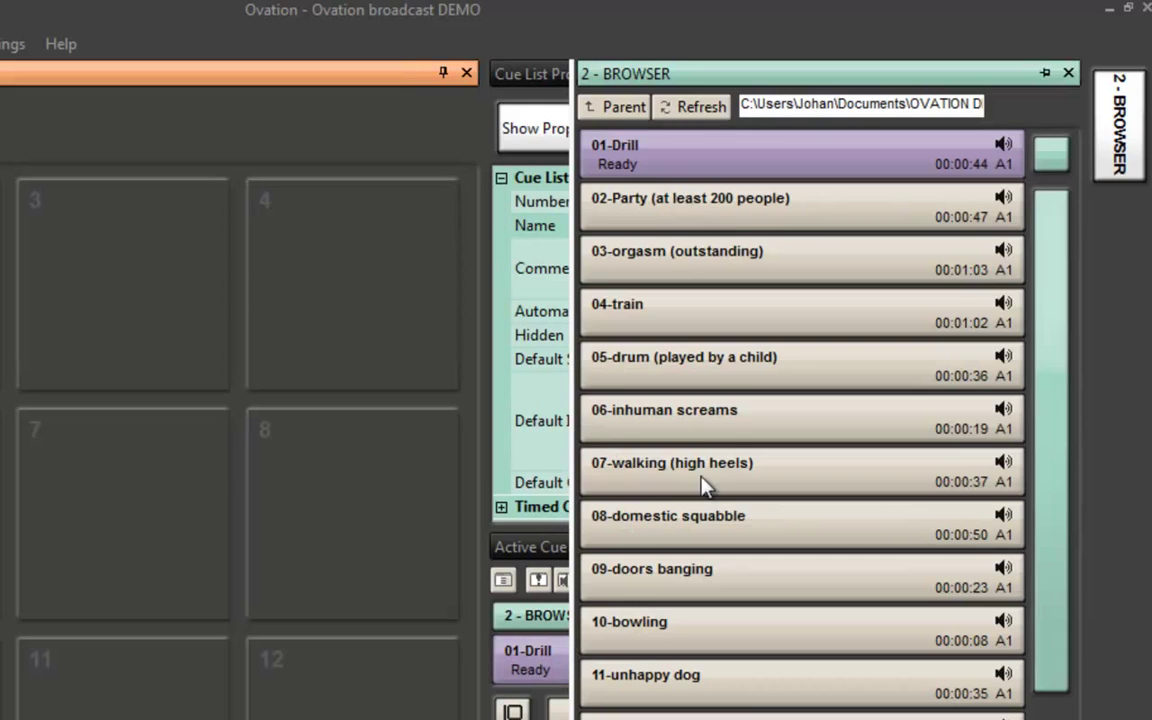
{"action": "left_click", "coordinate": [705, 485], "text": "shift"}
{"action": "left_click_drag", "start_coordinate": [720, 231], "coordinate": [82, 175]}
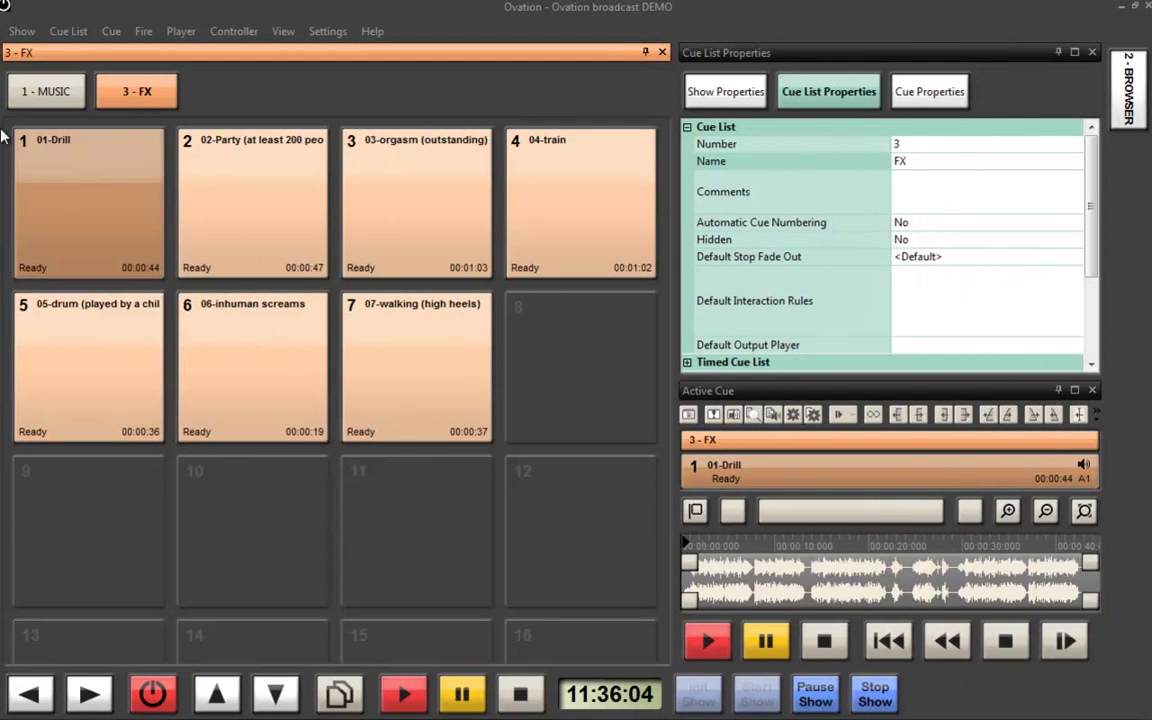
{"action": "left_click", "coordinate": [46, 93]}
{"action": "left_click", "coordinate": [80, 160]}
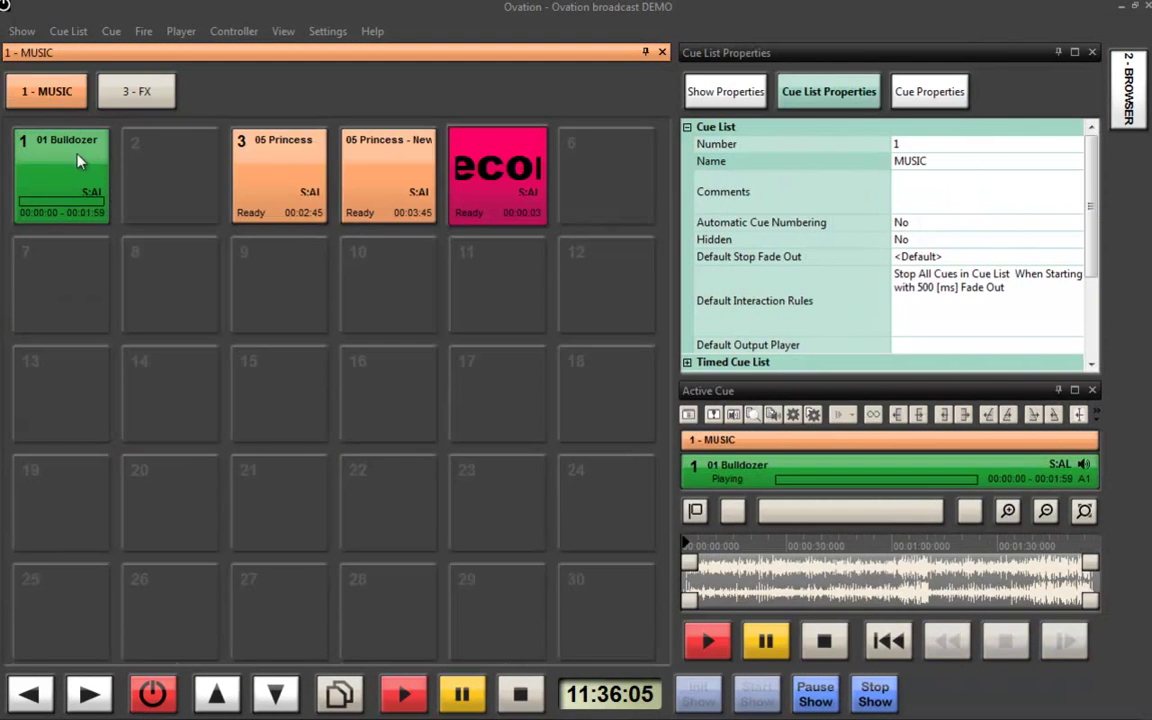
Step: Play and stop 05 Princess in MUSIC, then fire FX pads 1–4
{"action": "left_click", "coordinate": [272, 165]}
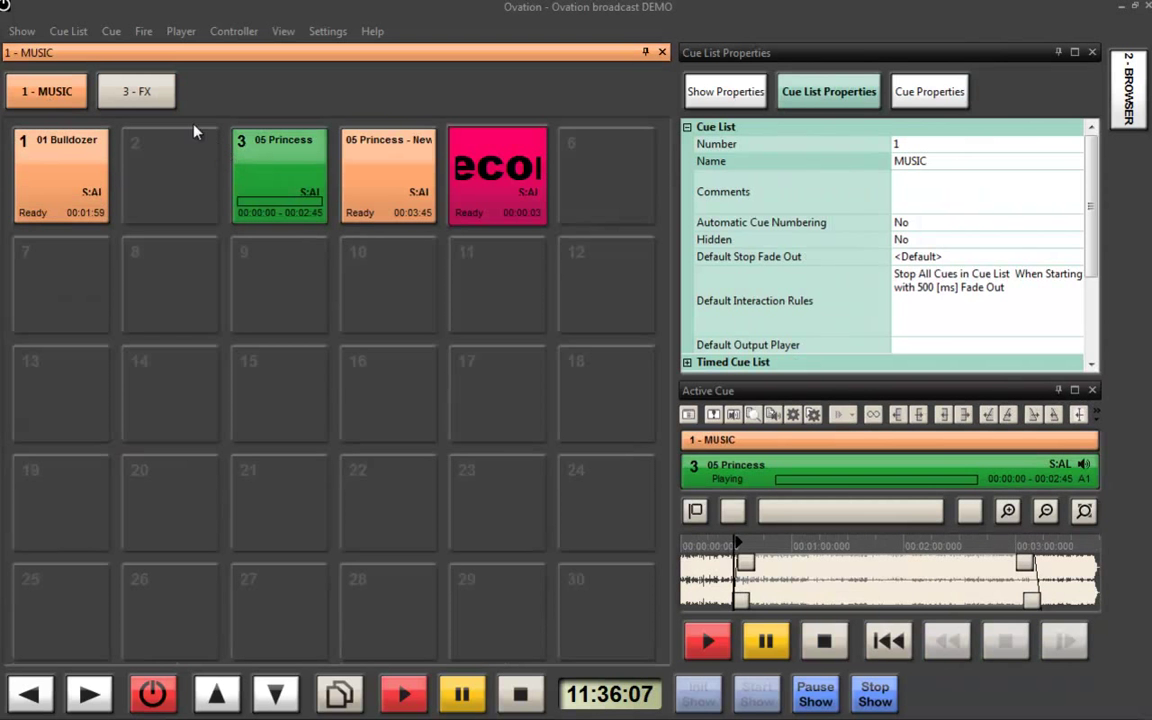
{"action": "left_click", "coordinate": [288, 177]}
{"action": "left_click", "coordinate": [137, 91]}
{"action": "left_click", "coordinate": [130, 252]}
{"action": "left_click", "coordinate": [200, 190]}
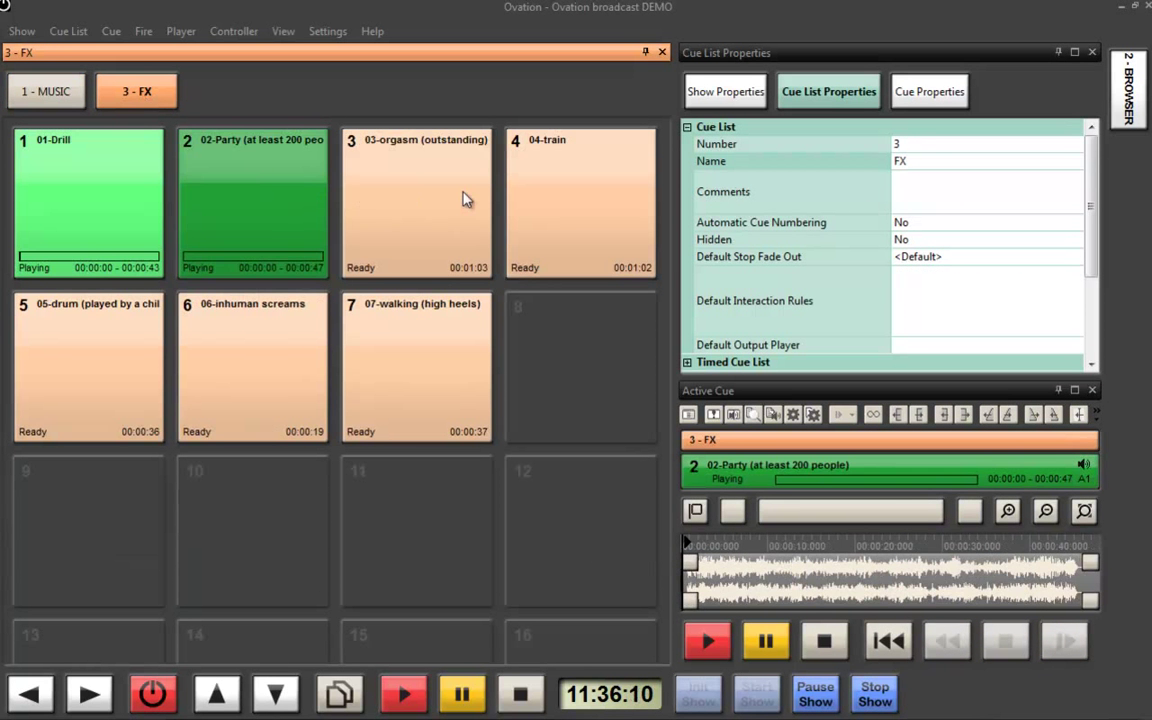
{"action": "left_click", "coordinate": [465, 198]}
{"action": "left_click", "coordinate": [589, 203]}
Step: Stop the four FX cues and return to the MUSIC list
{"action": "left_click", "coordinate": [343, 203]}
{"action": "left_click", "coordinate": [506, 180]}
{"action": "left_click", "coordinate": [310, 193]}
{"action": "left_click", "coordinate": [108, 199]}
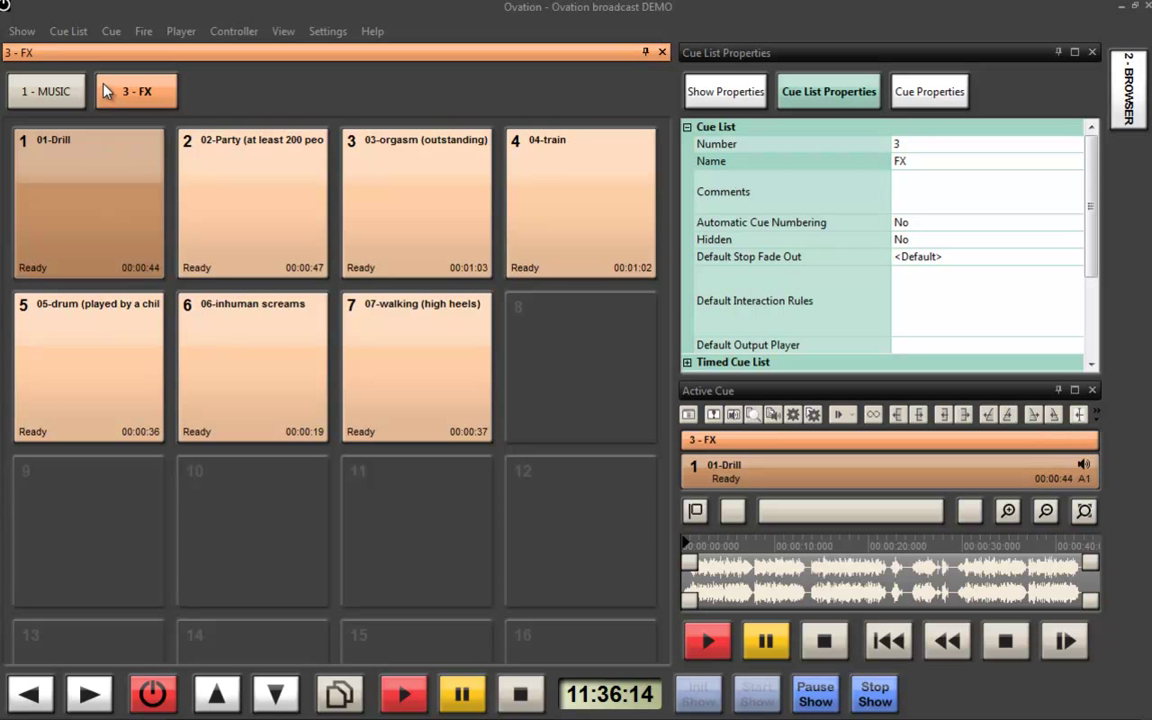
{"action": "left_click", "coordinate": [47, 91]}
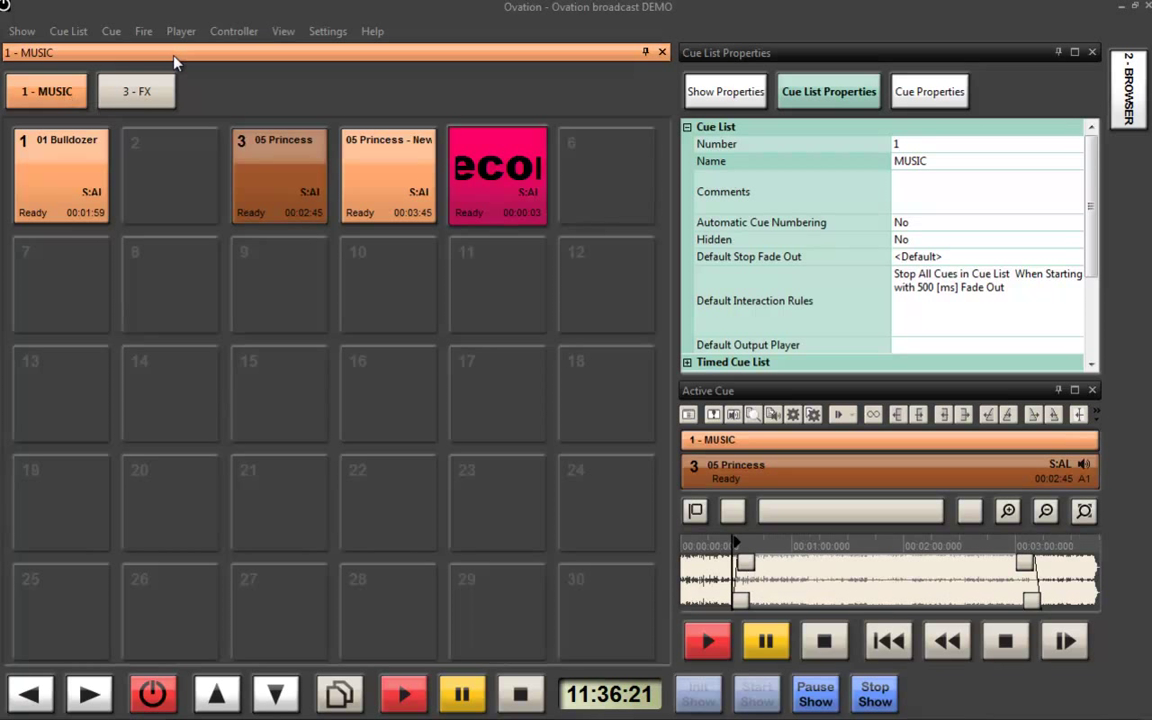
Step: View 05 Princess's cue properties, then the MUSIC cue list's audio output settings
{"action": "left_click", "coordinate": [929, 91]}
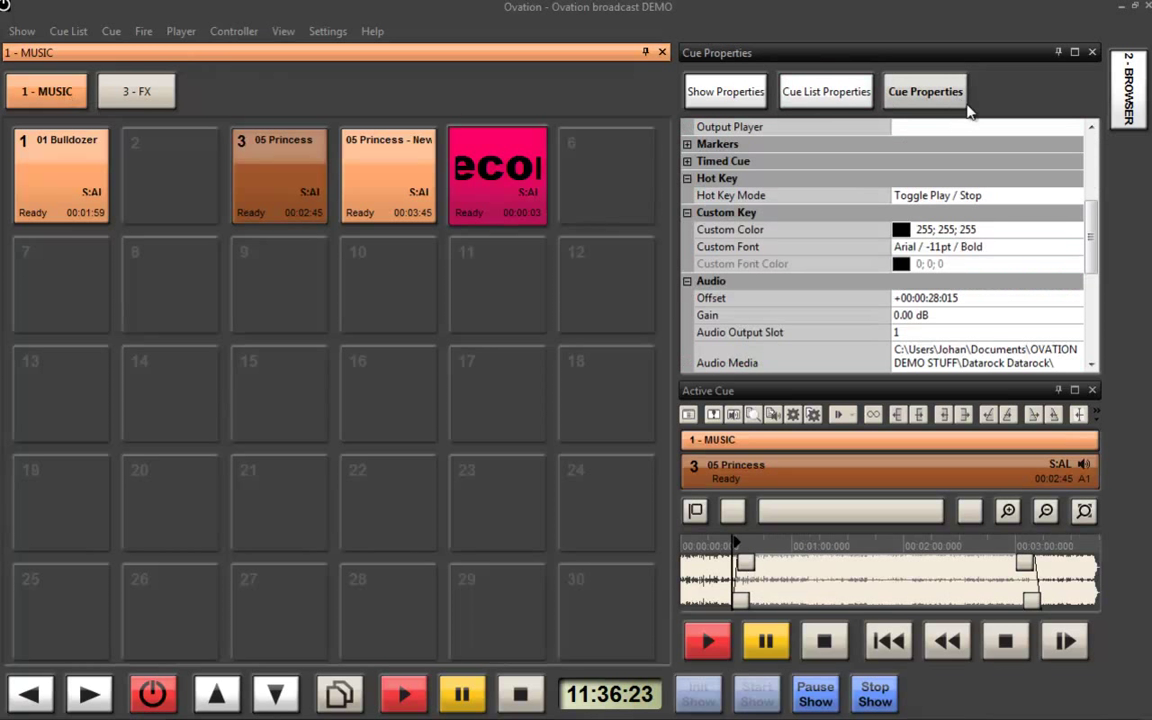
{"action": "left_click_drag", "start_coordinate": [1101, 238], "coordinate": [1094, 253]}
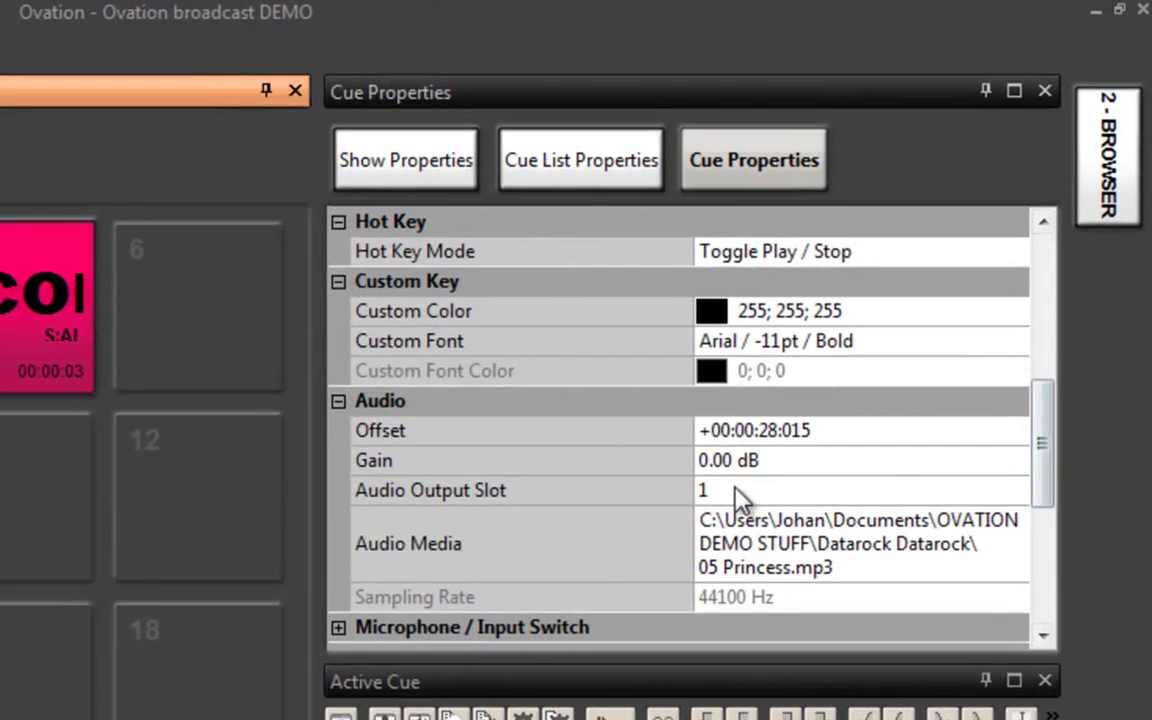
{"action": "left_click", "coordinate": [578, 172]}
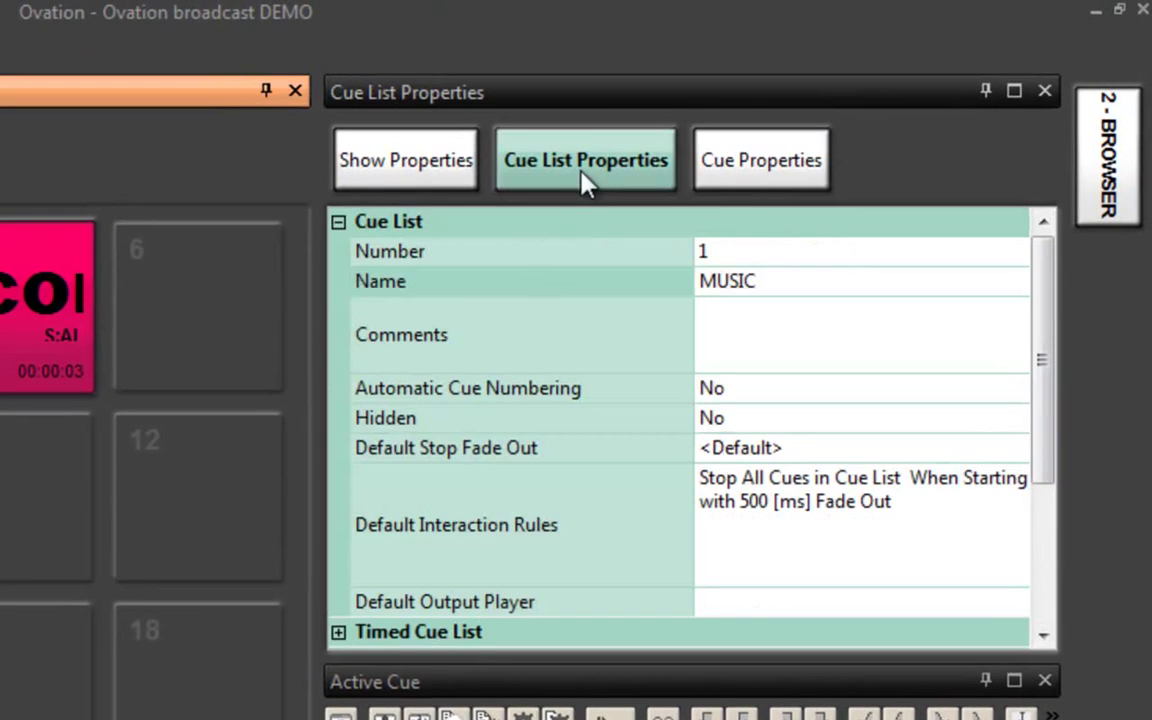
{"action": "left_click_drag", "start_coordinate": [1044, 347], "coordinate": [1048, 540]}
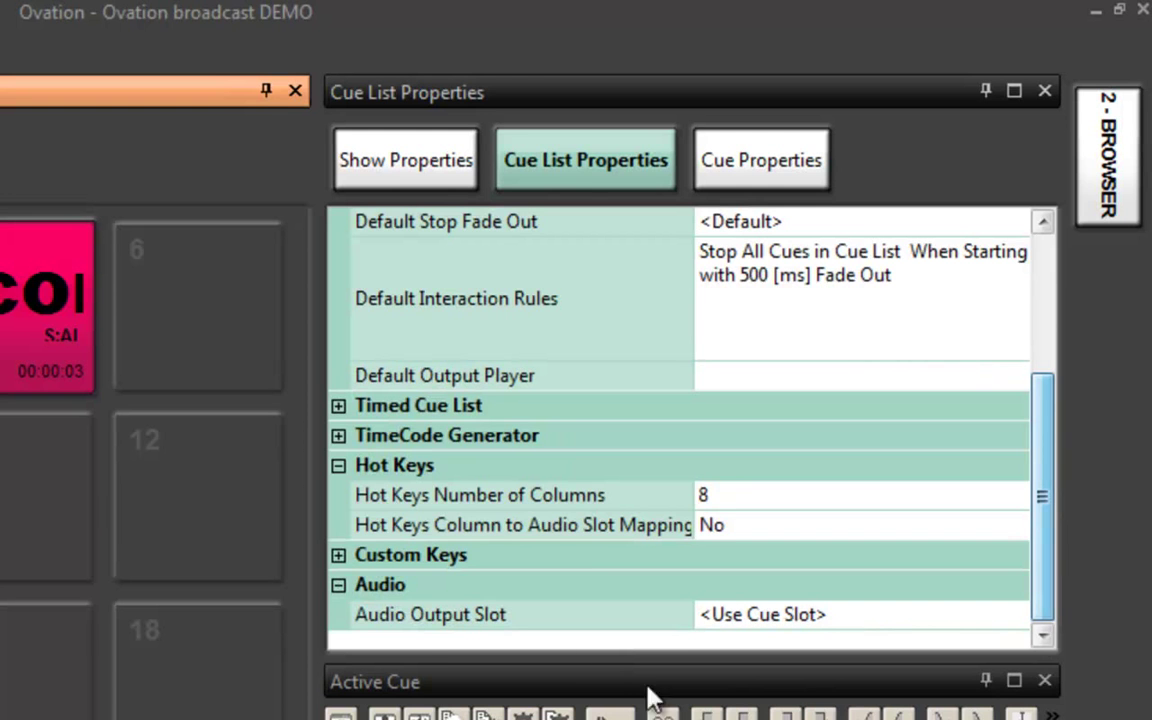
{"action": "left_click", "coordinate": [450, 614]}
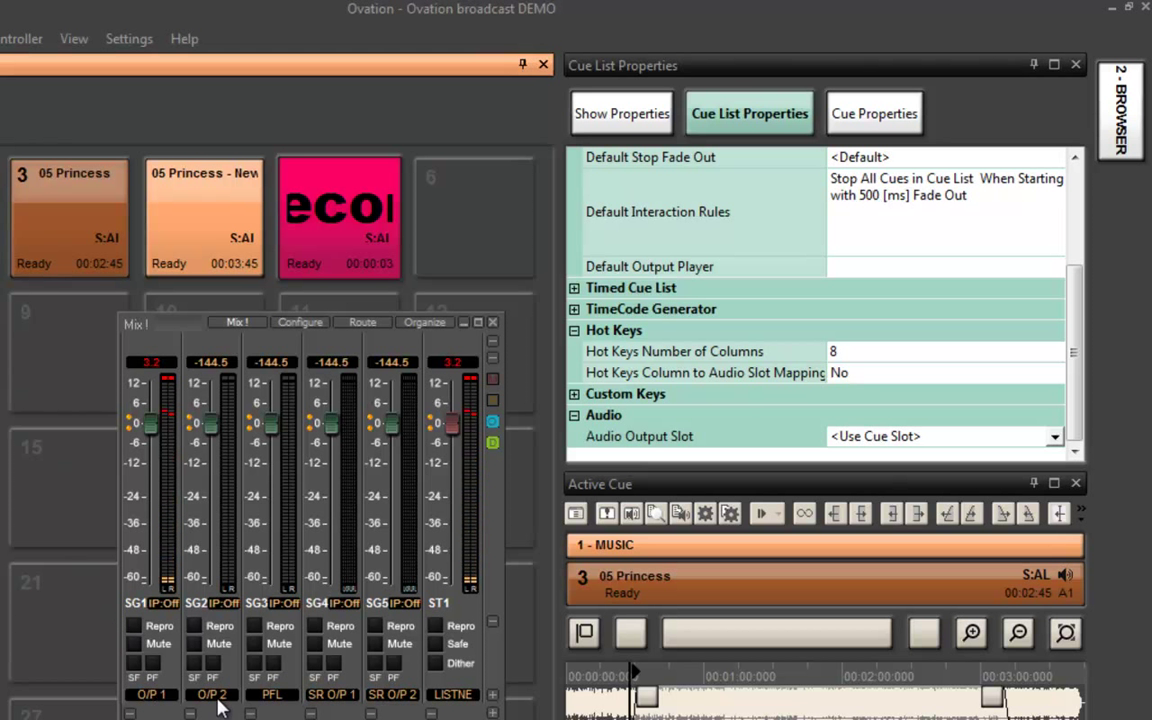
Step: Label mixer outputs SG1 'music' and SG2 'fx', and set MUSIC's Audio Output Slot to 1
{"action": "double_click", "coordinate": [152, 697]}
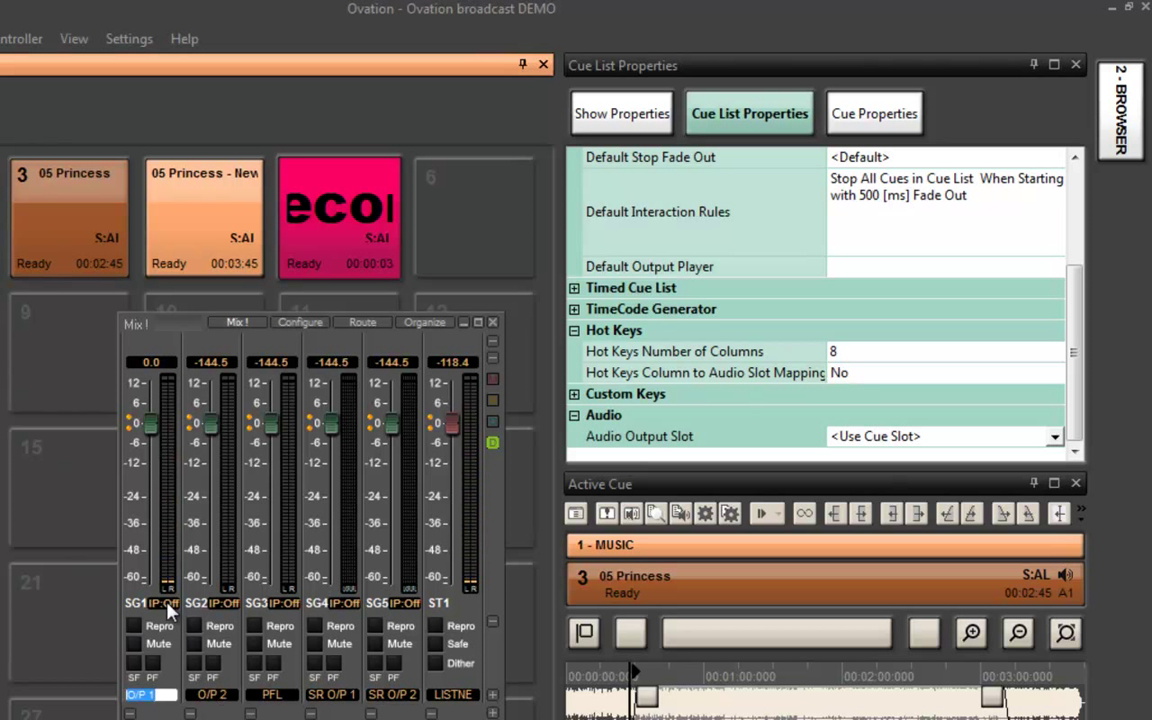
{"action": "type", "text": "music"}
{"action": "key", "text": "Tab"}
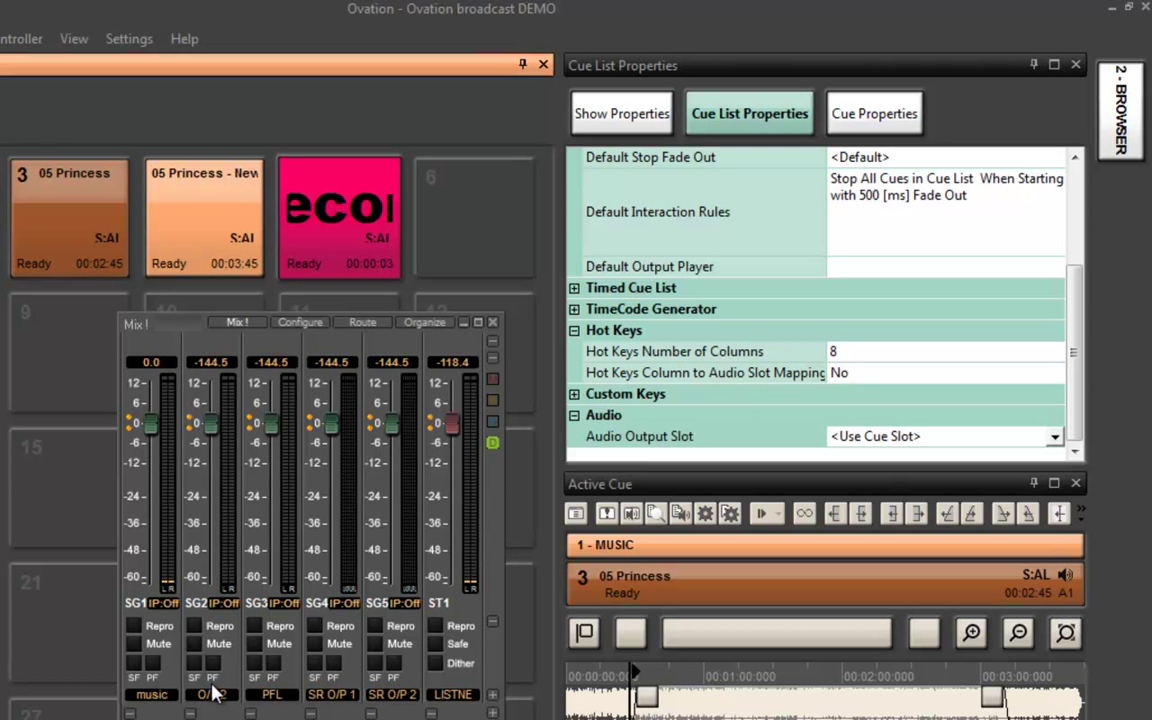
{"action": "type", "text": "fx"}
{"action": "key", "text": "Return"}
{"action": "left_click", "coordinate": [878, 436]}
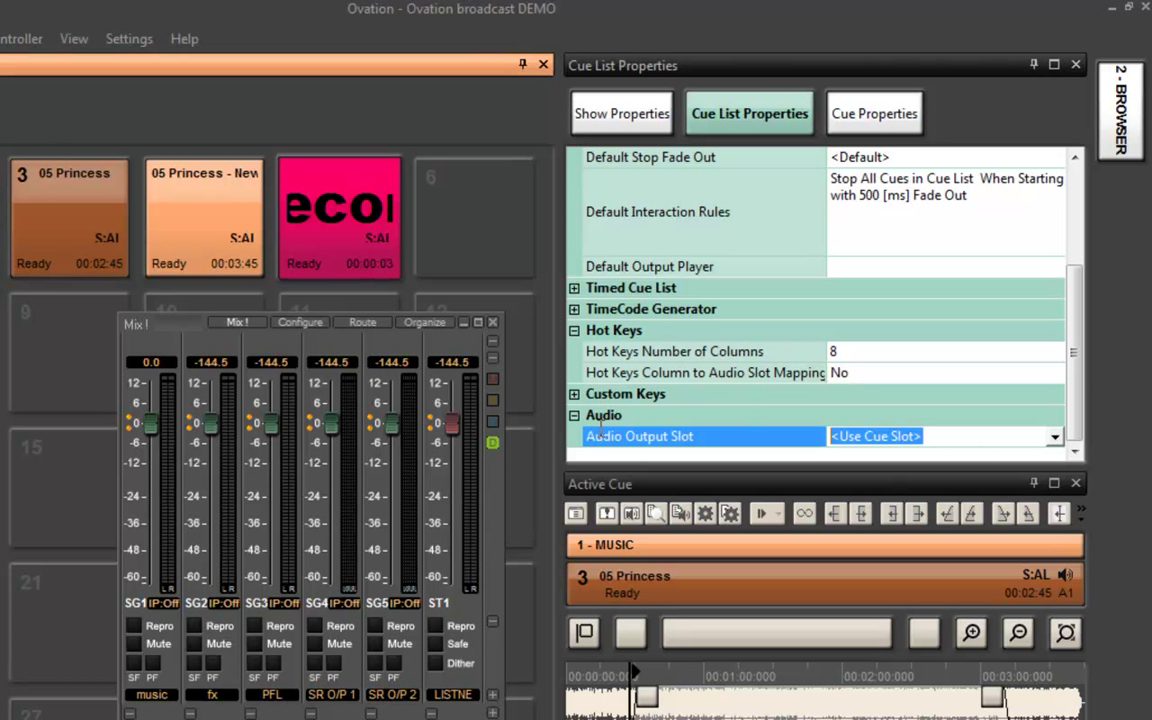
{"action": "type", "text": "1"}
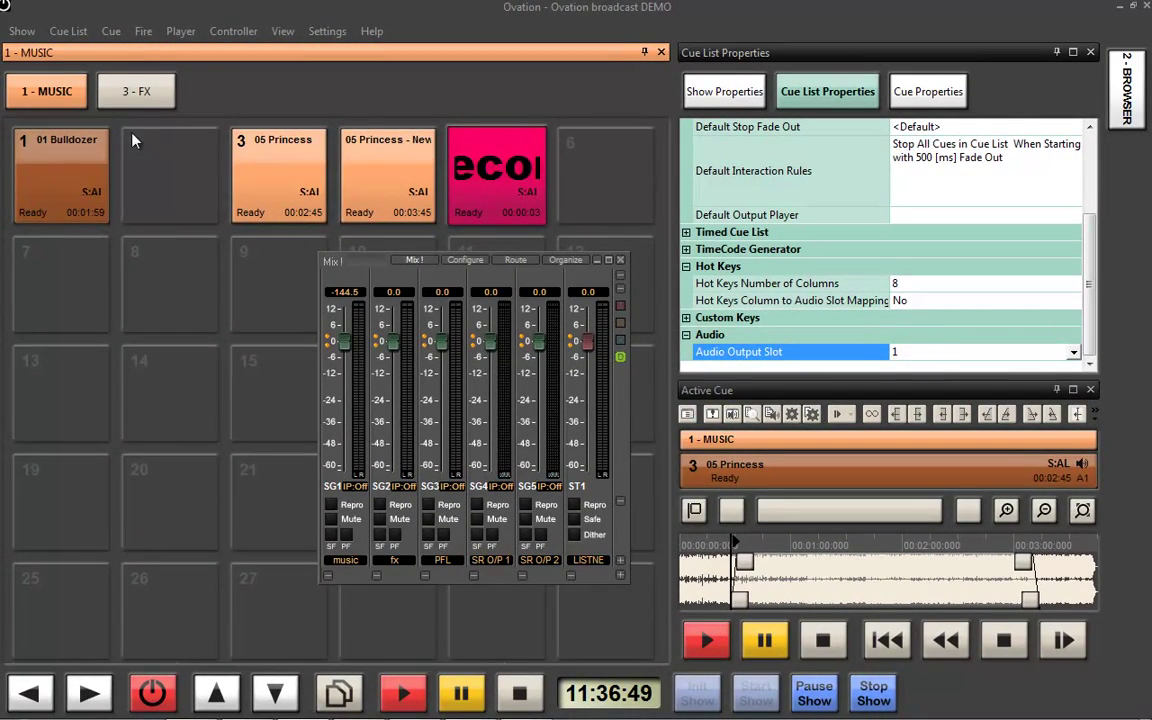
Step: Set the FX cue list's Audio Output Slot to 3
{"action": "left_click", "coordinate": [124, 88]}
{"action": "left_click", "coordinate": [801, 352]}
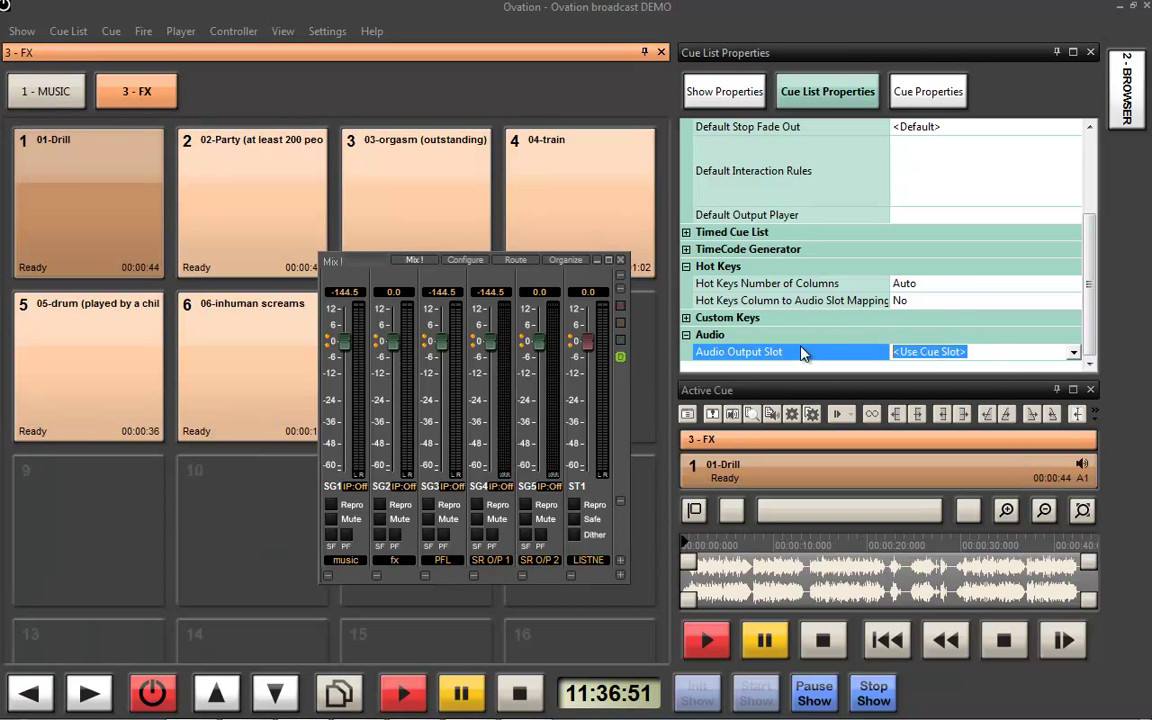
{"action": "type", "text": "3"}
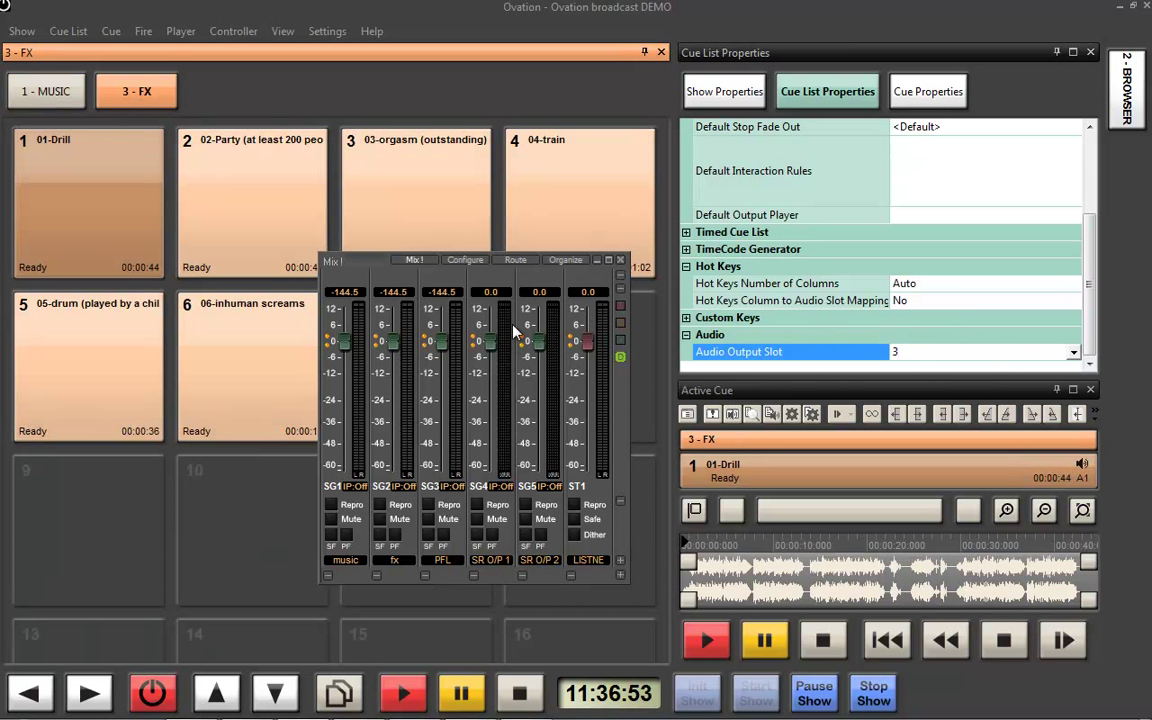
Step: Fire 01-Drill and compare output meters between the MUSIC and FX lists
{"action": "left_click", "coordinate": [84, 200]}
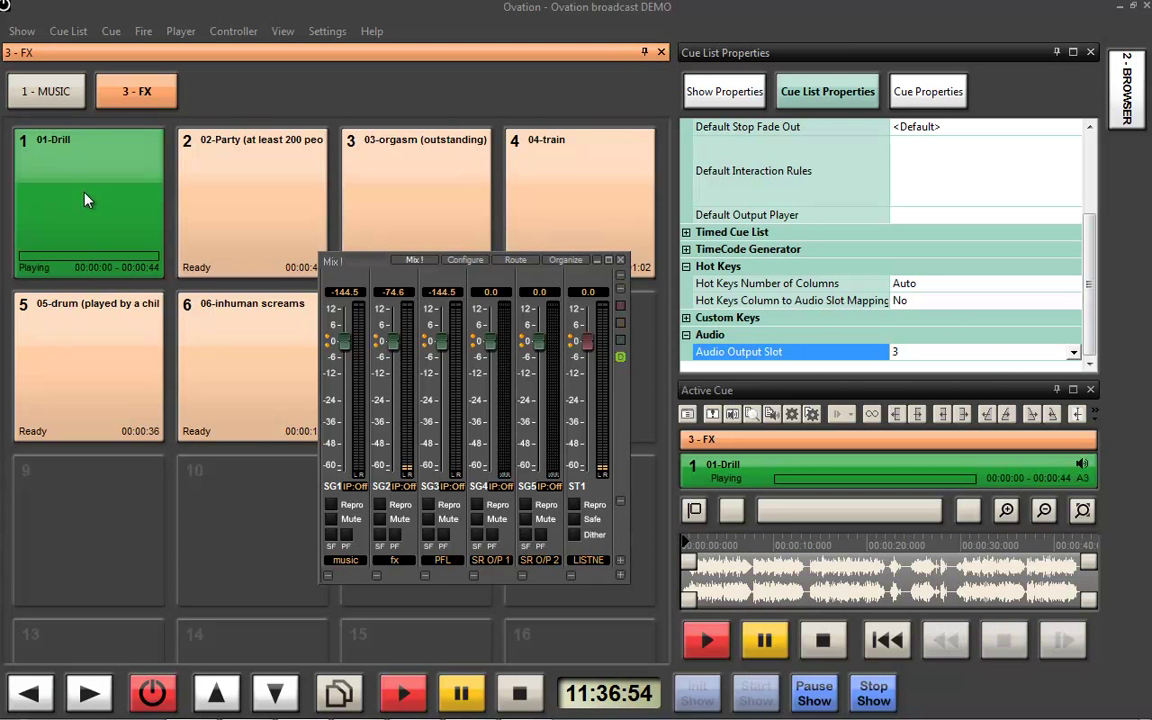
{"action": "left_click", "coordinate": [58, 83]}
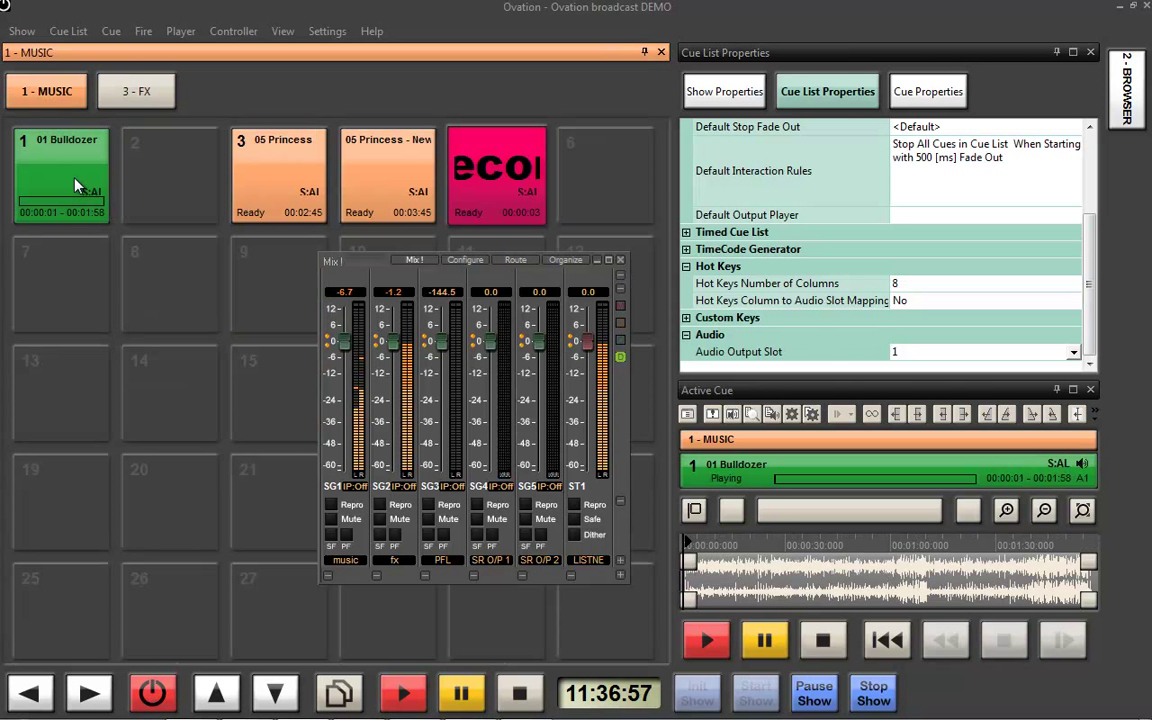
{"action": "left_click", "coordinate": [136, 91]}
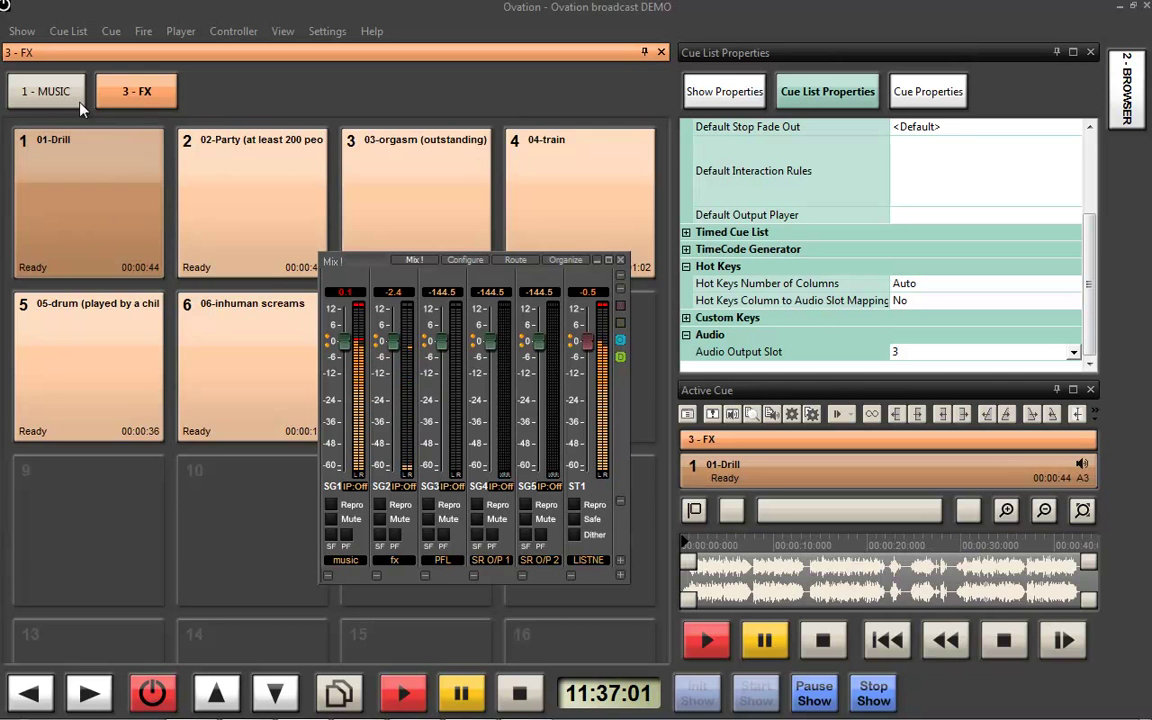
{"action": "left_click", "coordinate": [47, 91]}
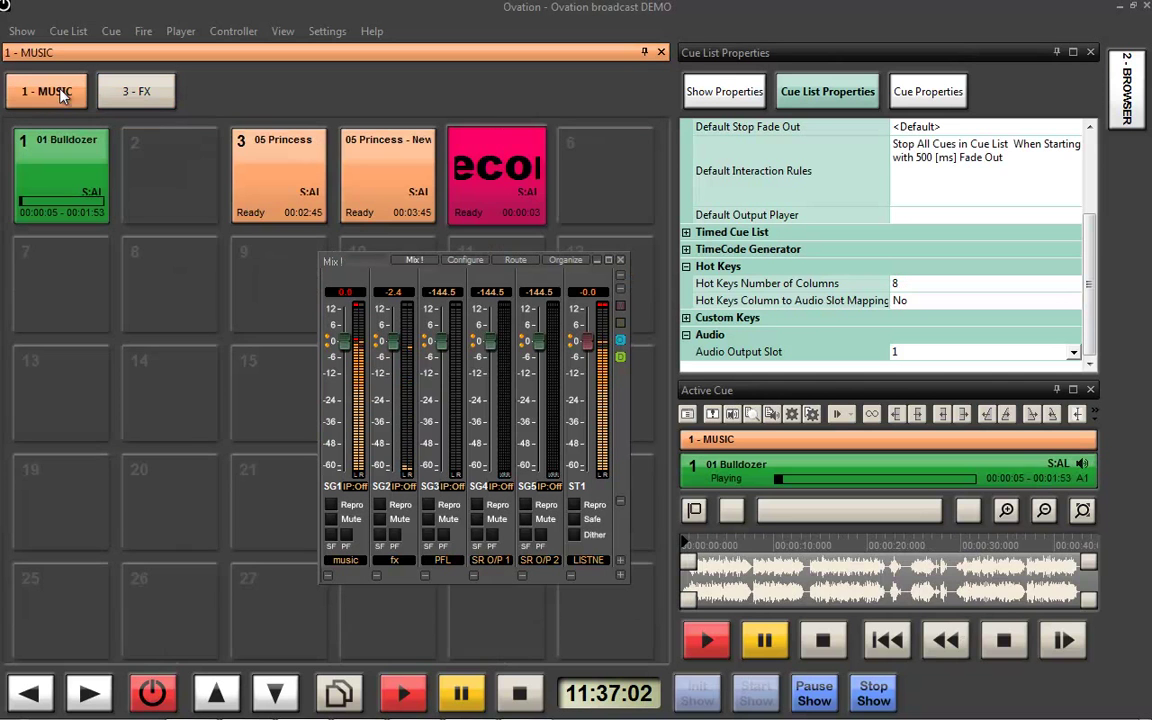
Step: Place 03 Computer Camp Love from the Datarock Datarock folder into MUSIC slot 2 and play it
{"action": "left_click", "coordinate": [1127, 88]}
{"action": "left_click", "coordinate": [770, 76]}
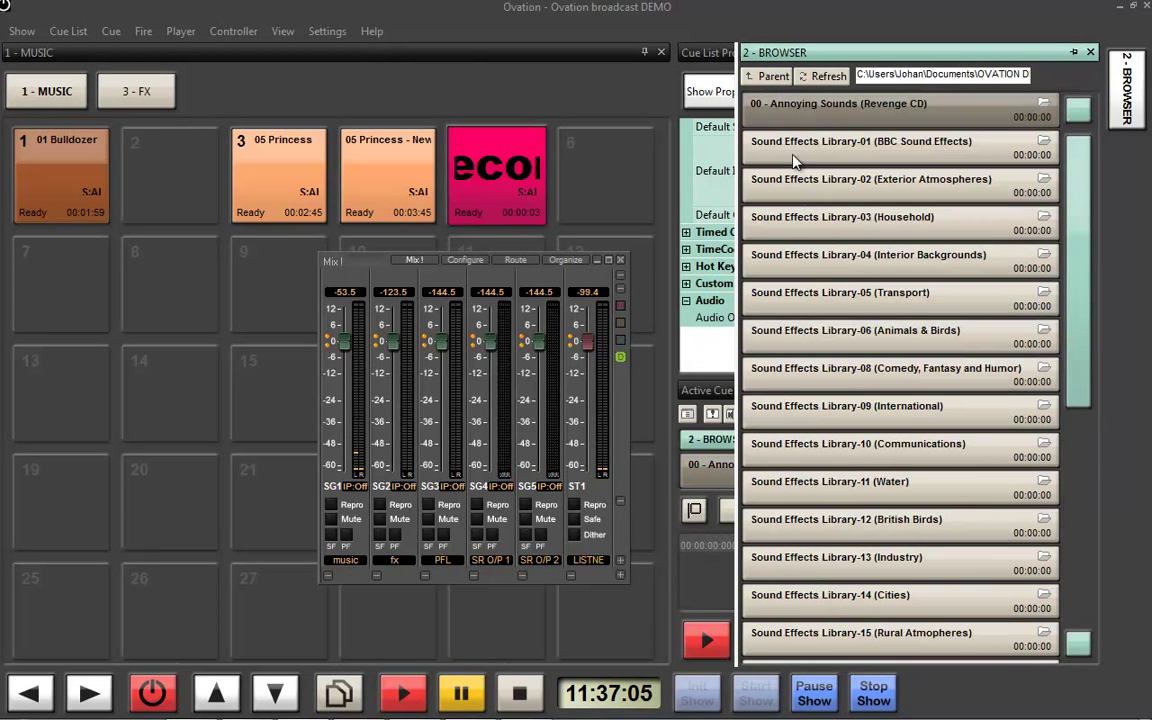
{"action": "left_click", "coordinate": [770, 76]}
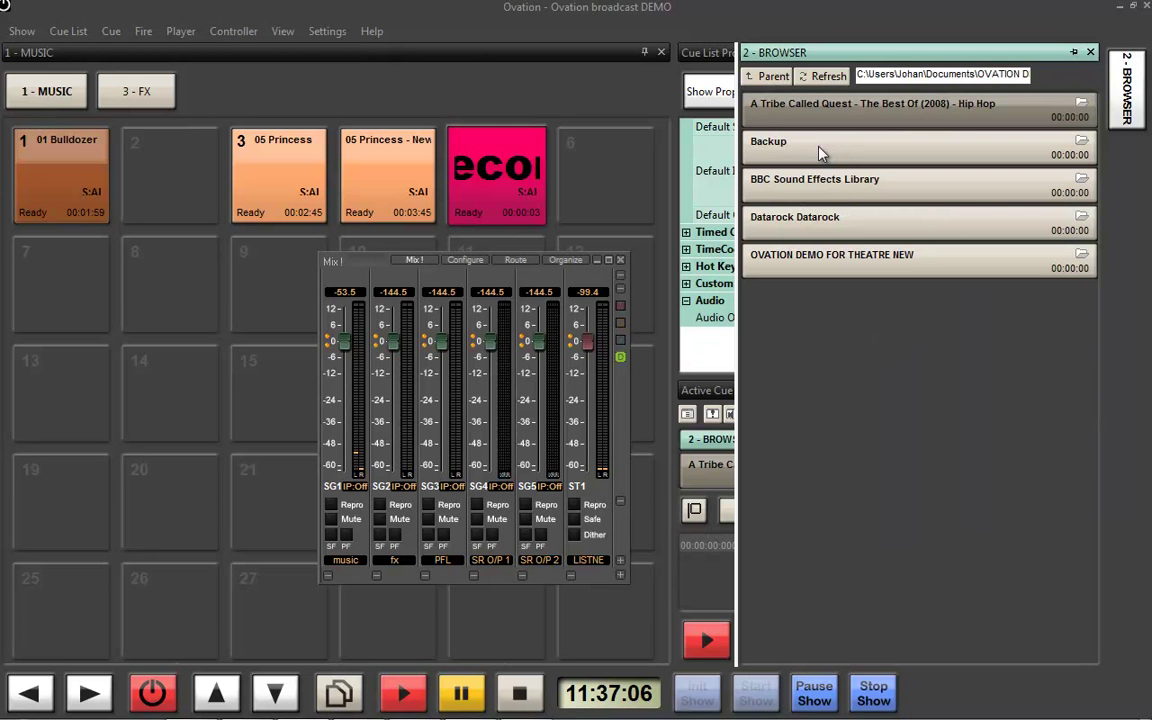
{"action": "double_click", "coordinate": [818, 222]}
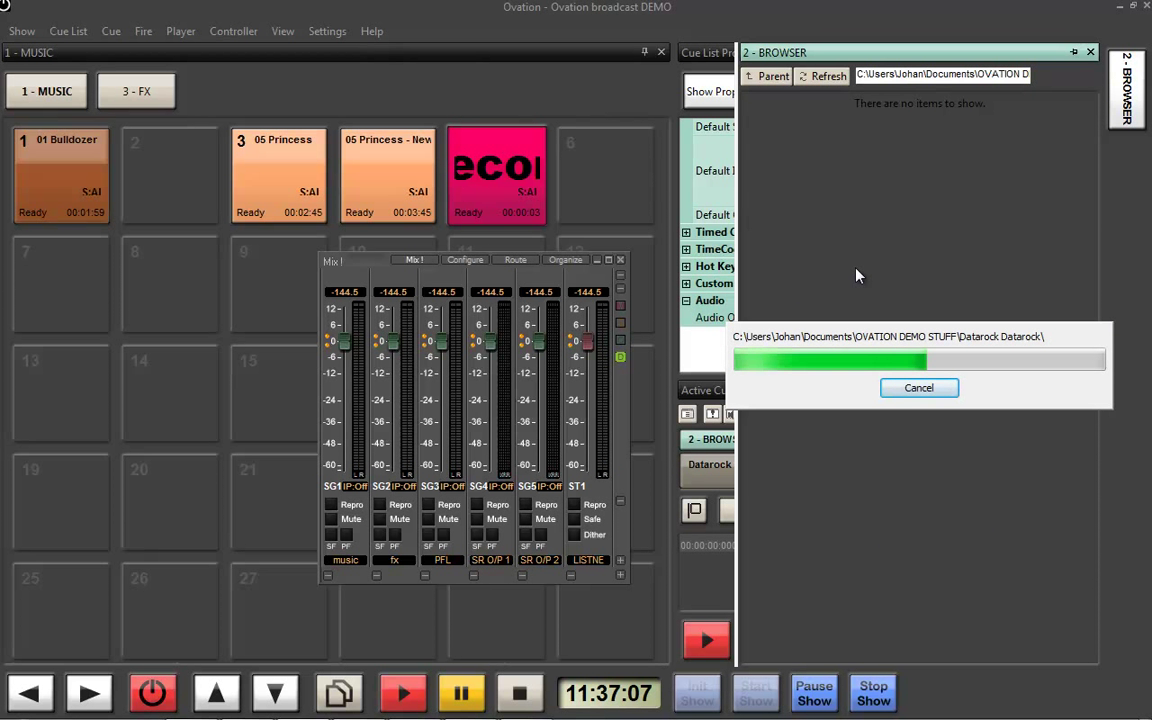
{"action": "left_click_drag", "start_coordinate": [828, 180], "coordinate": [170, 195]}
{"action": "left_click", "coordinate": [178, 178]}
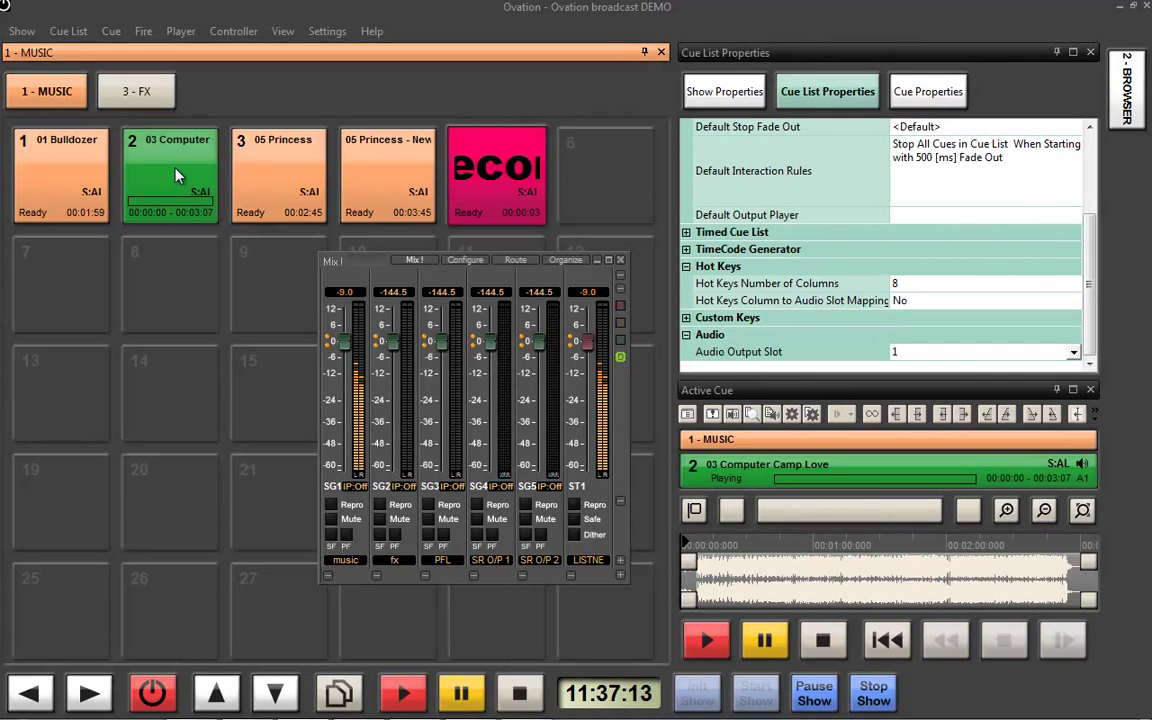
Step: Place 07 Nightflight To Uranus onto FX pad 9, then play and stop it
{"action": "left_click", "coordinate": [138, 90]}
{"action": "left_click", "coordinate": [1128, 93]}
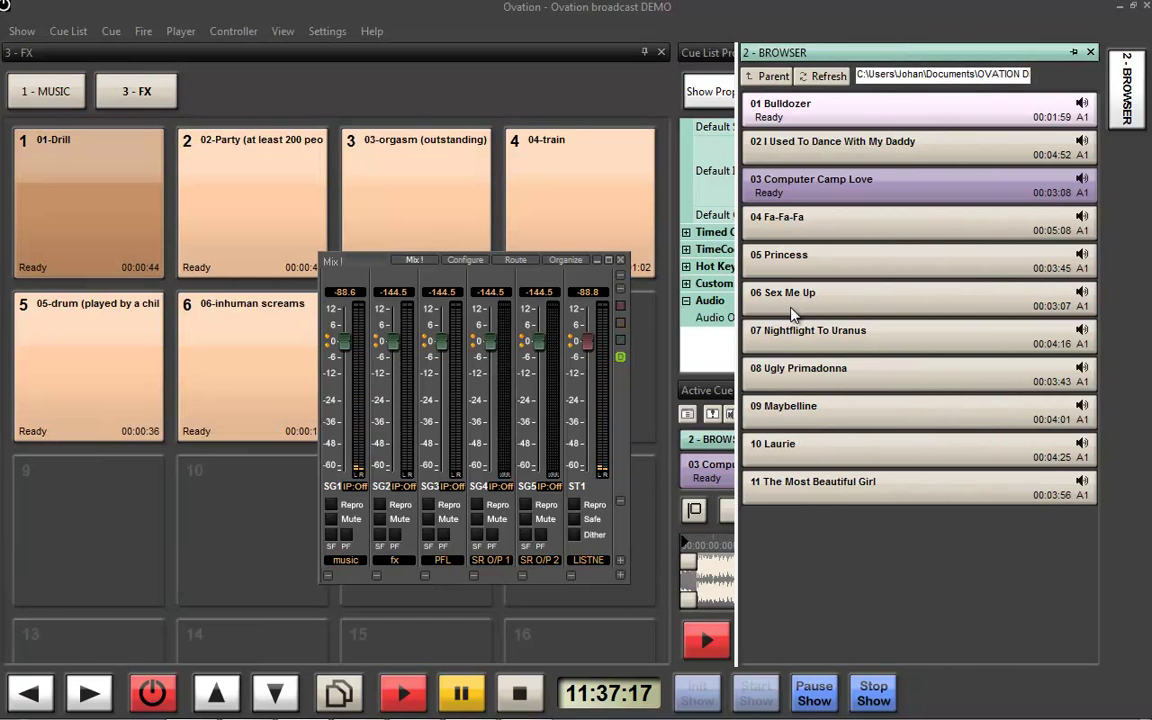
{"action": "left_click_drag", "start_coordinate": [805, 330], "coordinate": [89, 527]}
{"action": "left_click", "coordinate": [89, 515]}
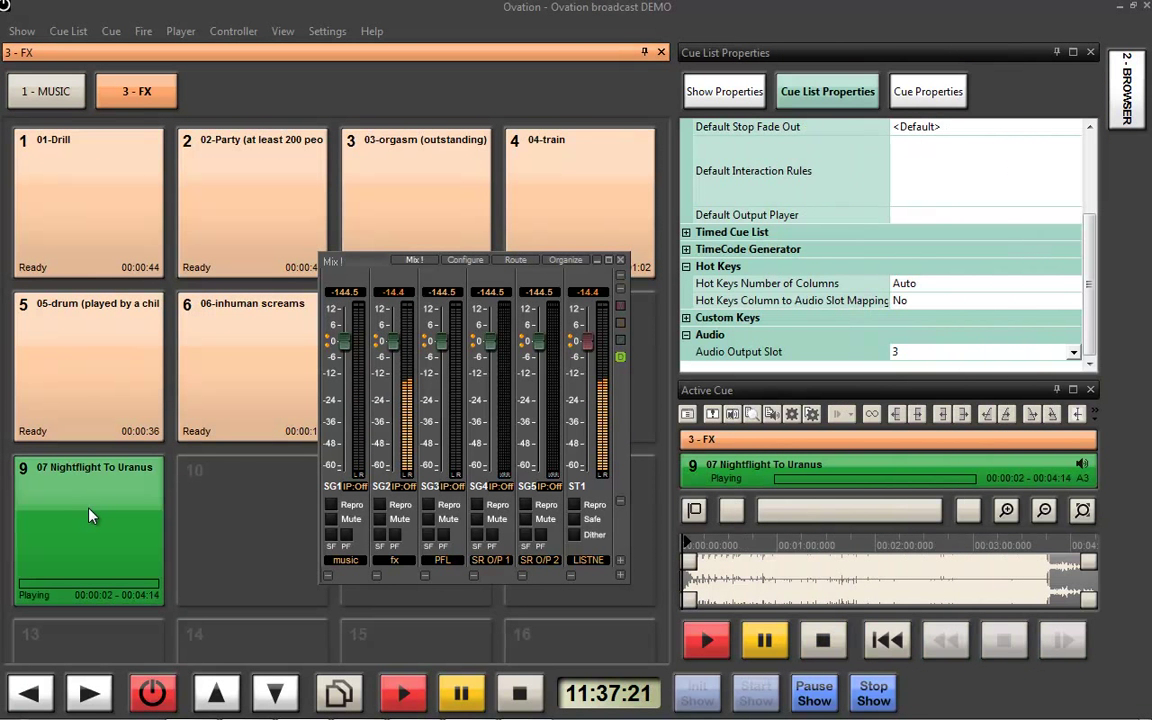
{"action": "left_click", "coordinate": [80, 524]}
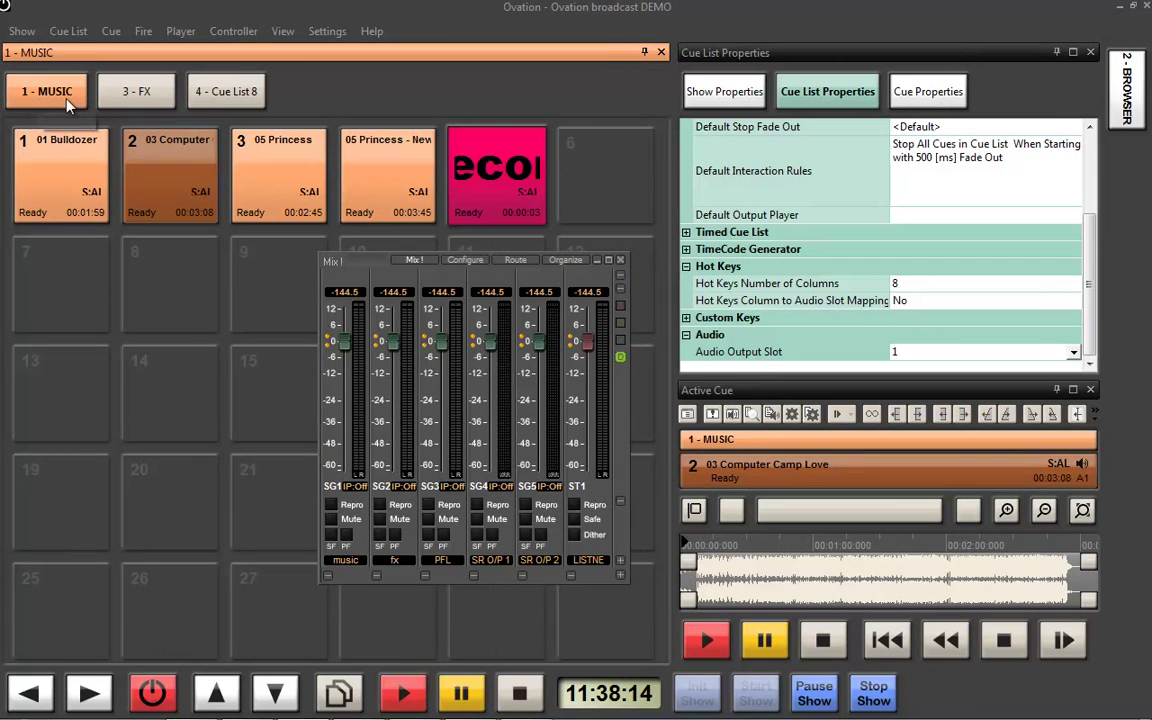
Step: Play and stop 01 Bulldozer, then show 05 Princess - New's cue properties
{"action": "left_click", "coordinate": [58, 151]}
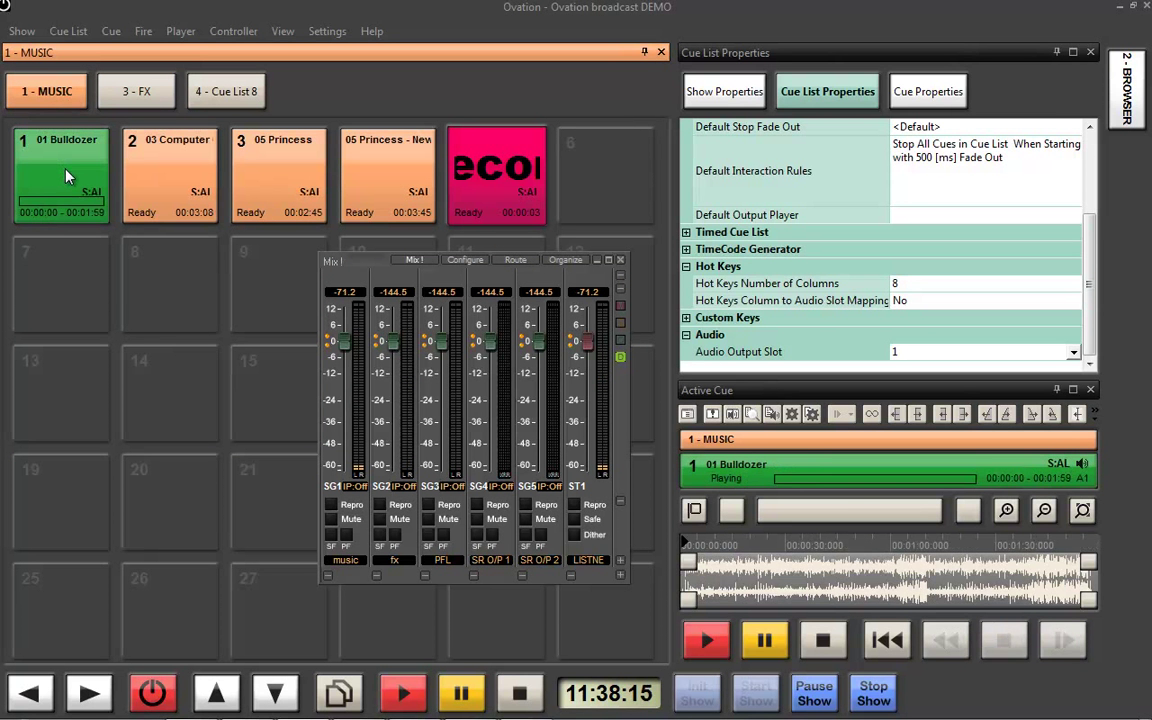
{"action": "left_click", "coordinate": [72, 178]}
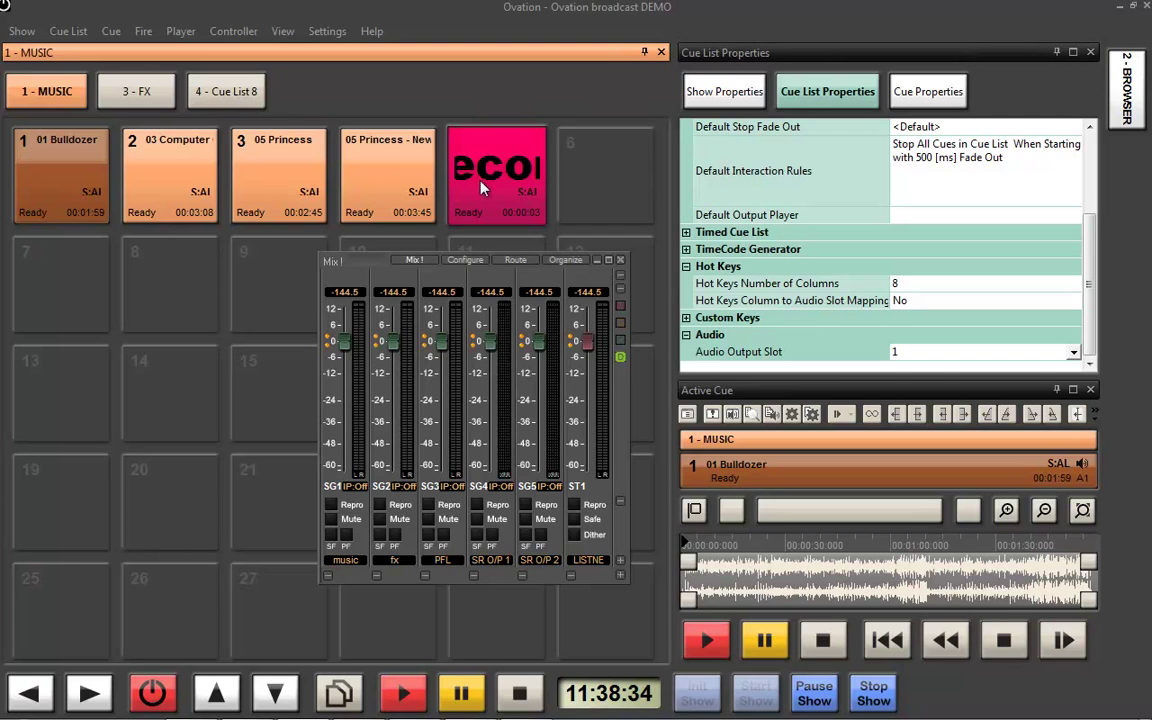
{"action": "left_click", "coordinate": [398, 183]}
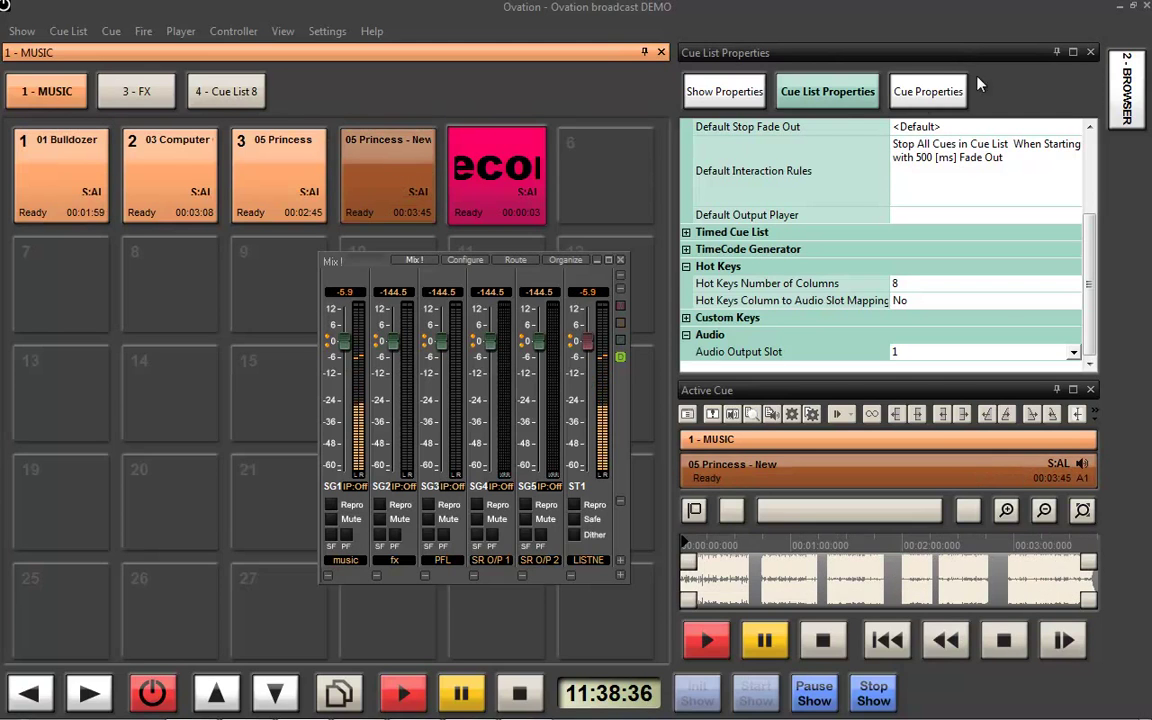
{"action": "left_click", "coordinate": [920, 93]}
Step: Scroll the properties to the REMOTE CONTROL rows and close the floating mixer
{"action": "left_click_drag", "start_coordinate": [1070, 292], "coordinate": [1072, 386]}
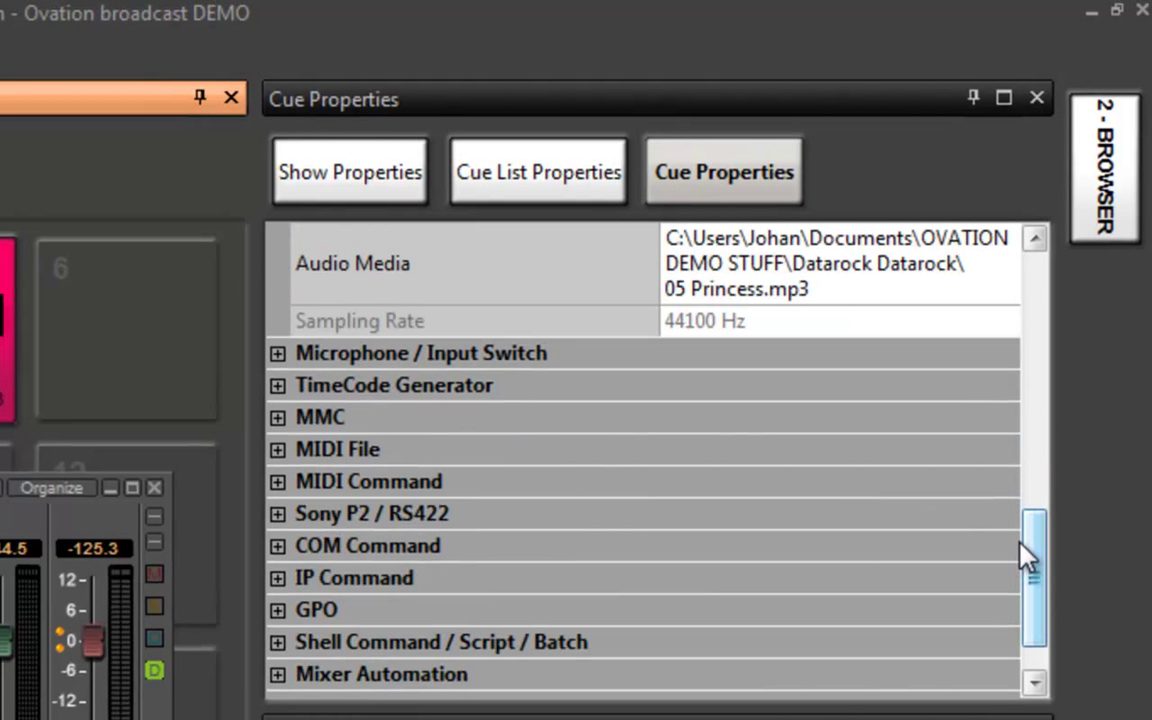
{"action": "left_click_drag", "start_coordinate": [1027, 557], "coordinate": [1035, 577]}
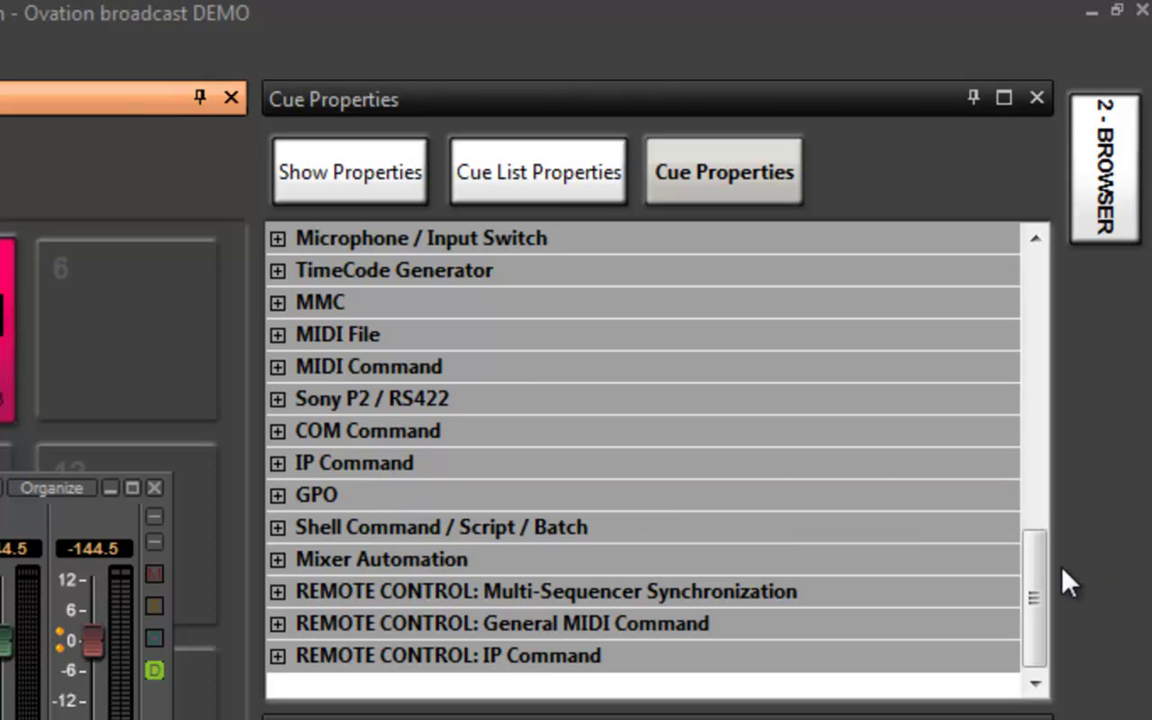
{"action": "left_click_drag", "start_coordinate": [1045, 579], "coordinate": [1045, 586]}
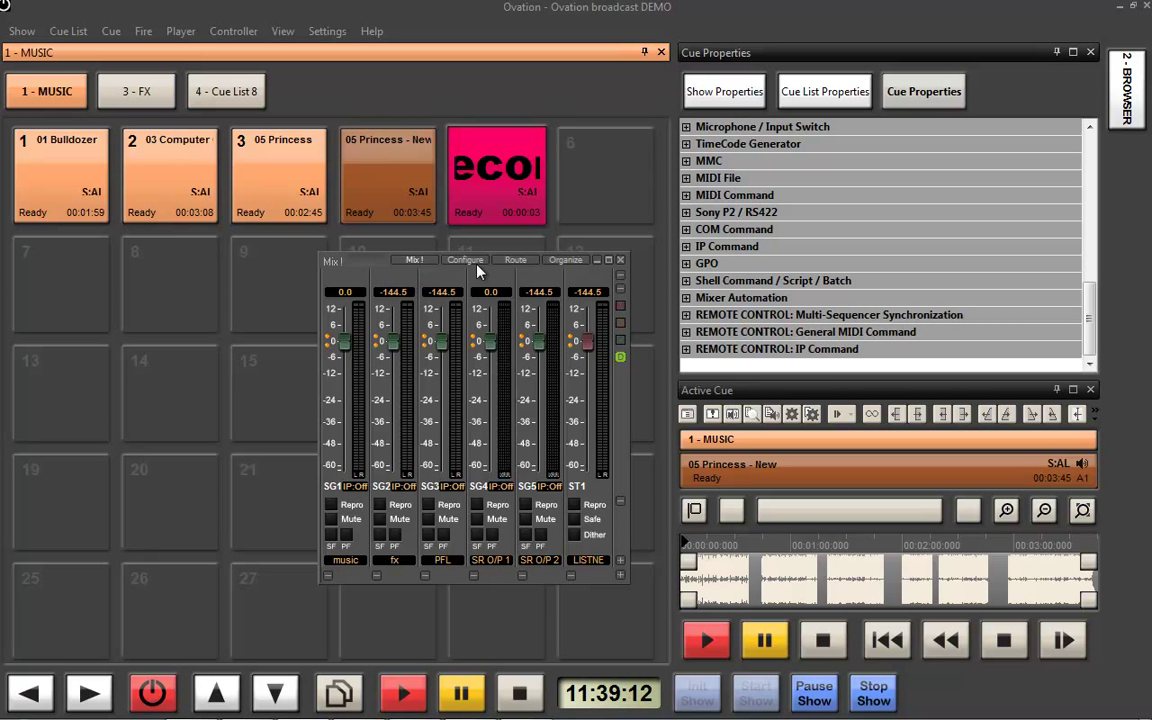
{"action": "left_click", "coordinate": [620, 260]}
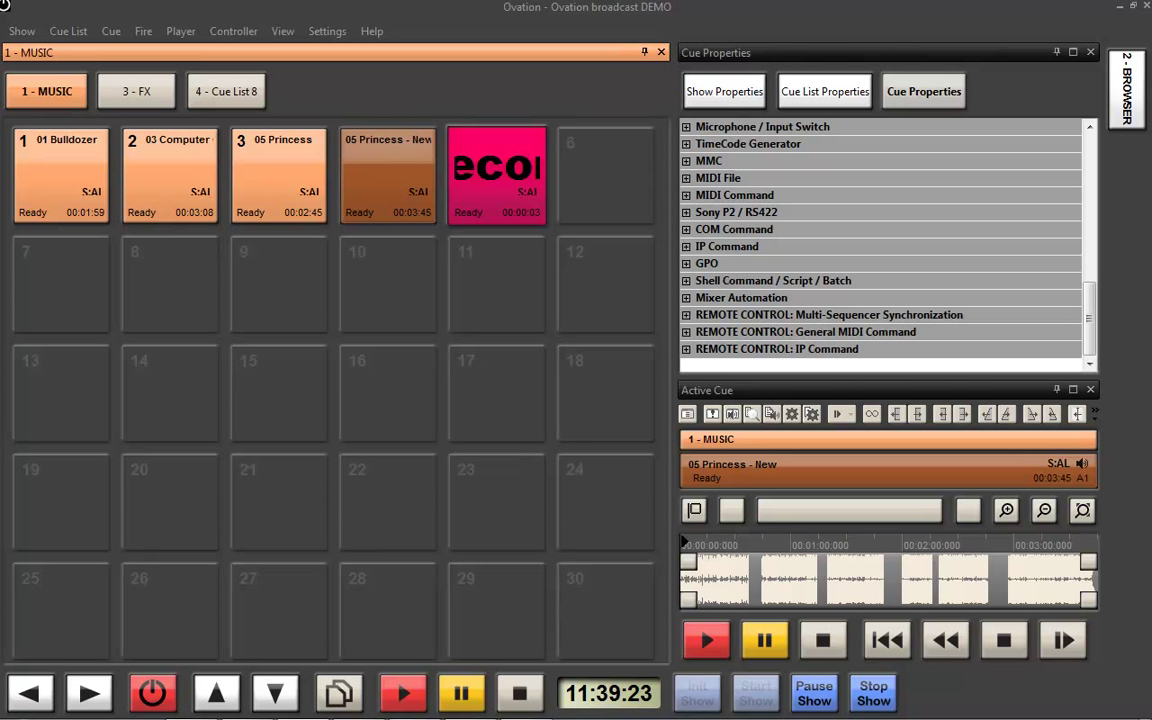
Step: Reload the Ovation Web Controller page in Chrome
{"action": "left_click", "coordinate": [193, 705]}
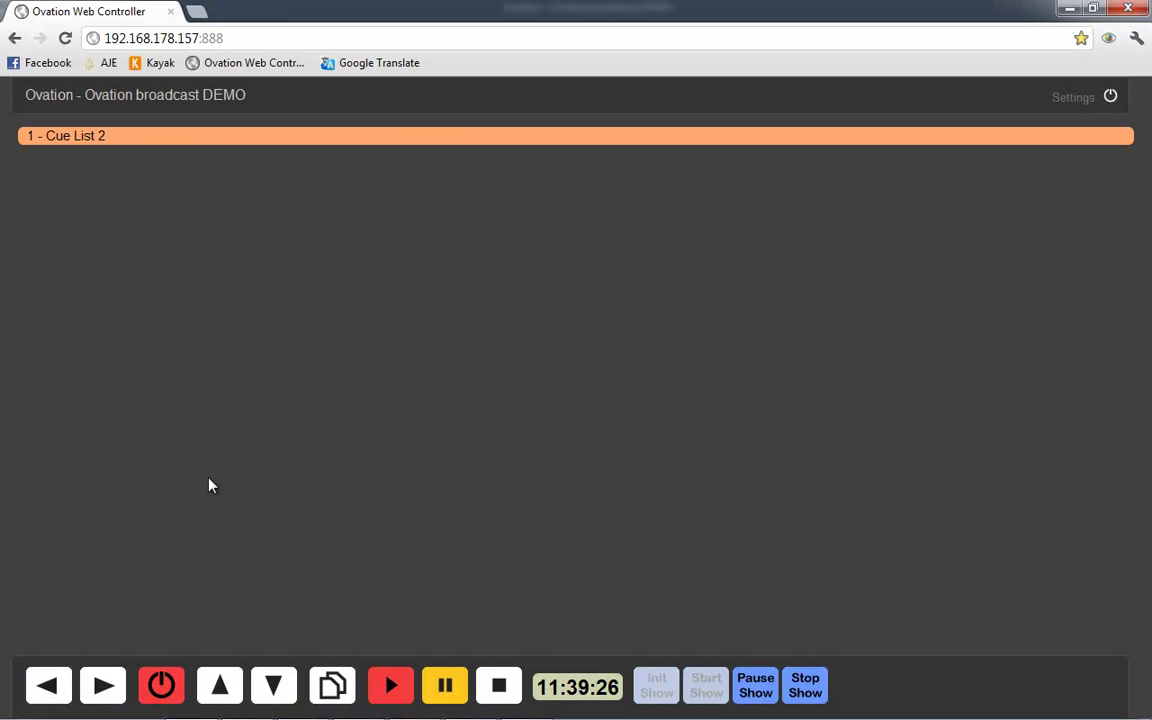
{"action": "left_click", "coordinate": [256, 37]}
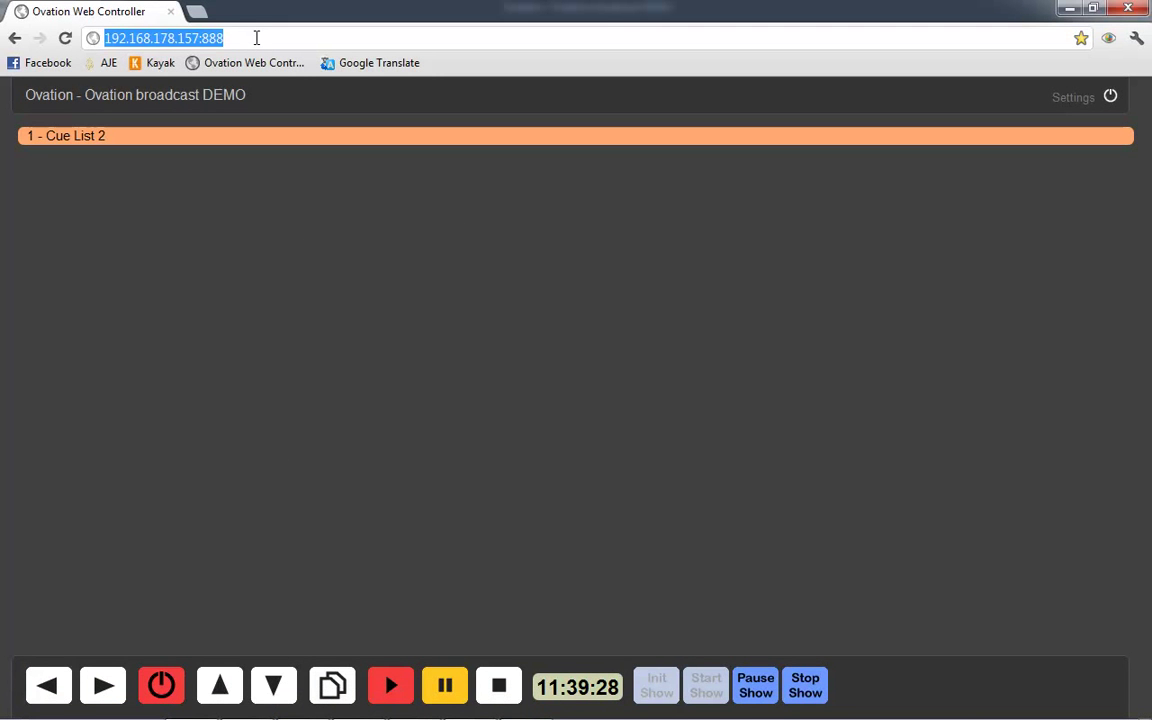
{"action": "key", "text": "Return"}
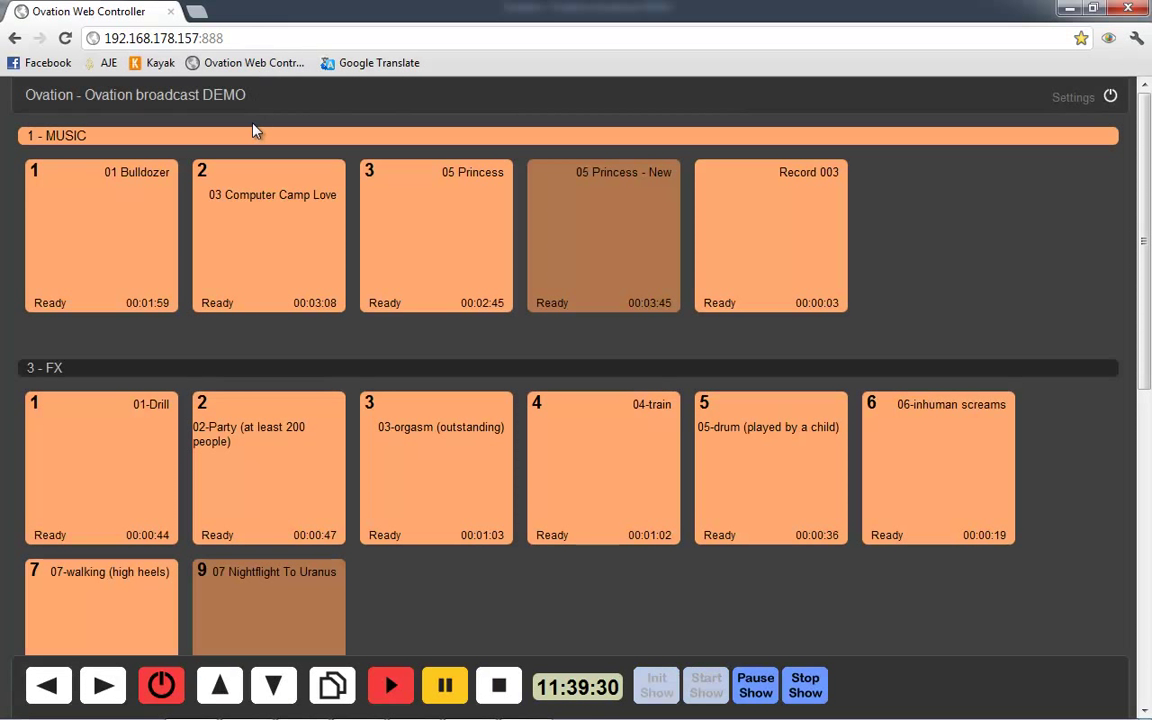
{"action": "scroll", "coordinate": [1145, 170], "scroll_direction": "down", "scroll_amount": 3}
{"action": "scroll", "coordinate": [1145, 170], "scroll_direction": "up", "scroll_amount": 3}
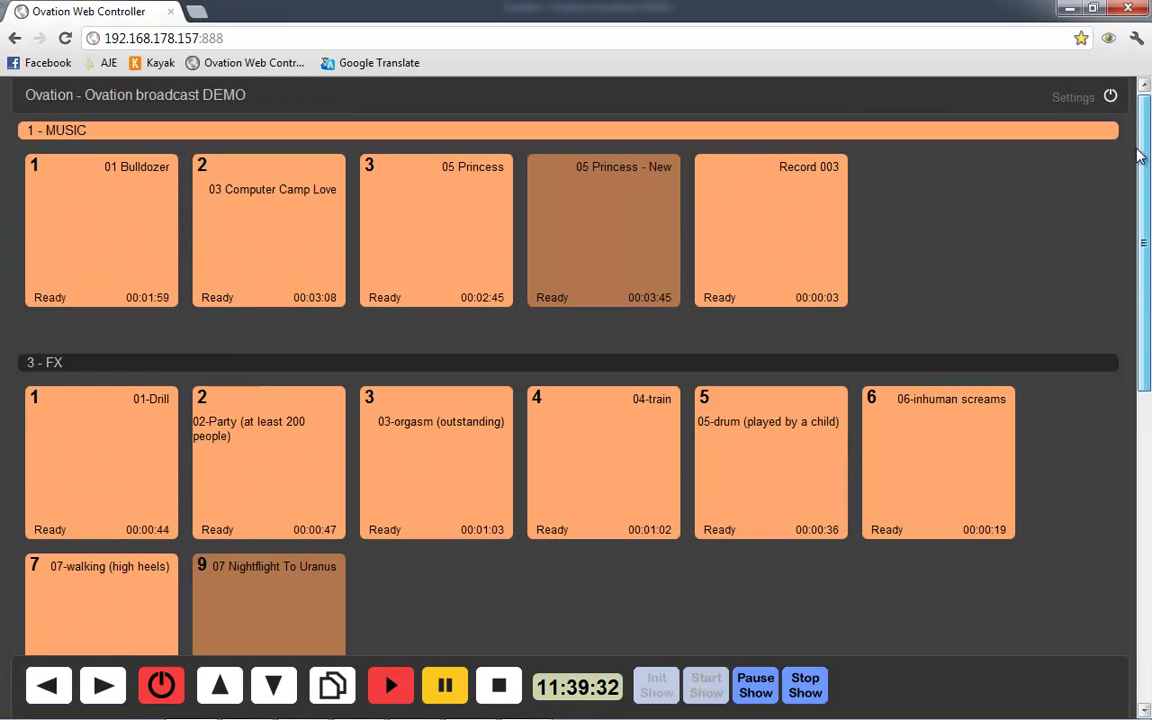
Step: Remotely fire Record 003, play and stop 05 Princess - New, then play and stop 05 Princess
{"action": "left_click", "coordinate": [745, 221]}
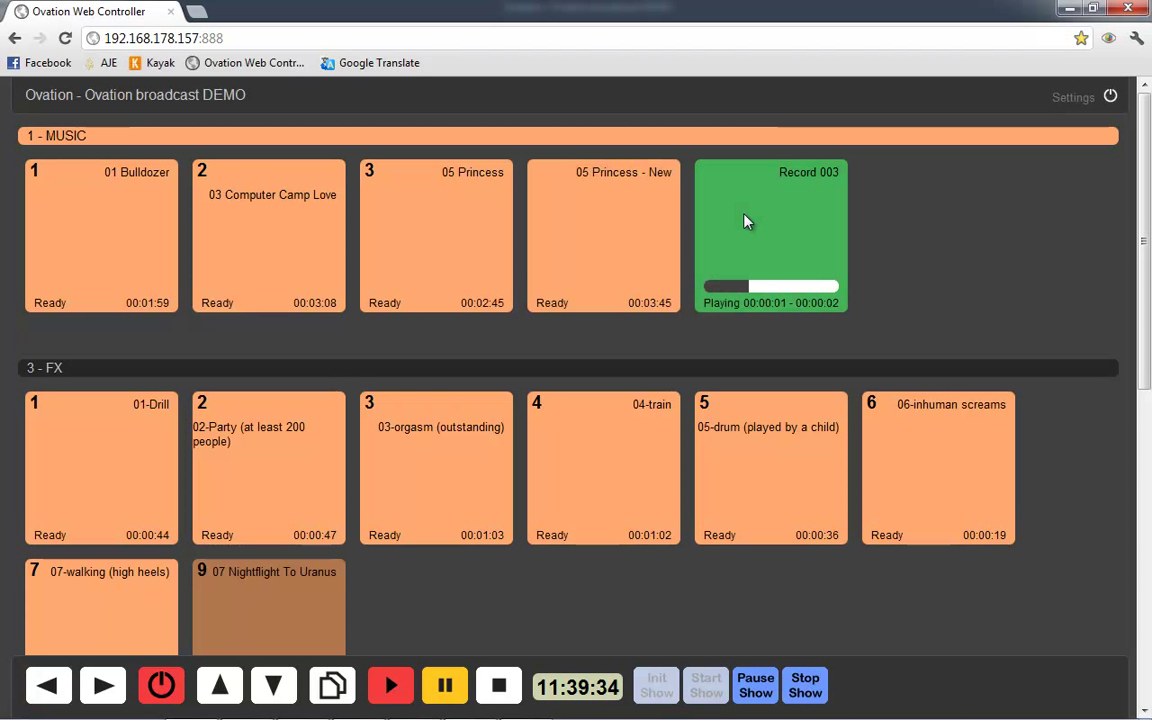
{"action": "left_click", "coordinate": [595, 220]}
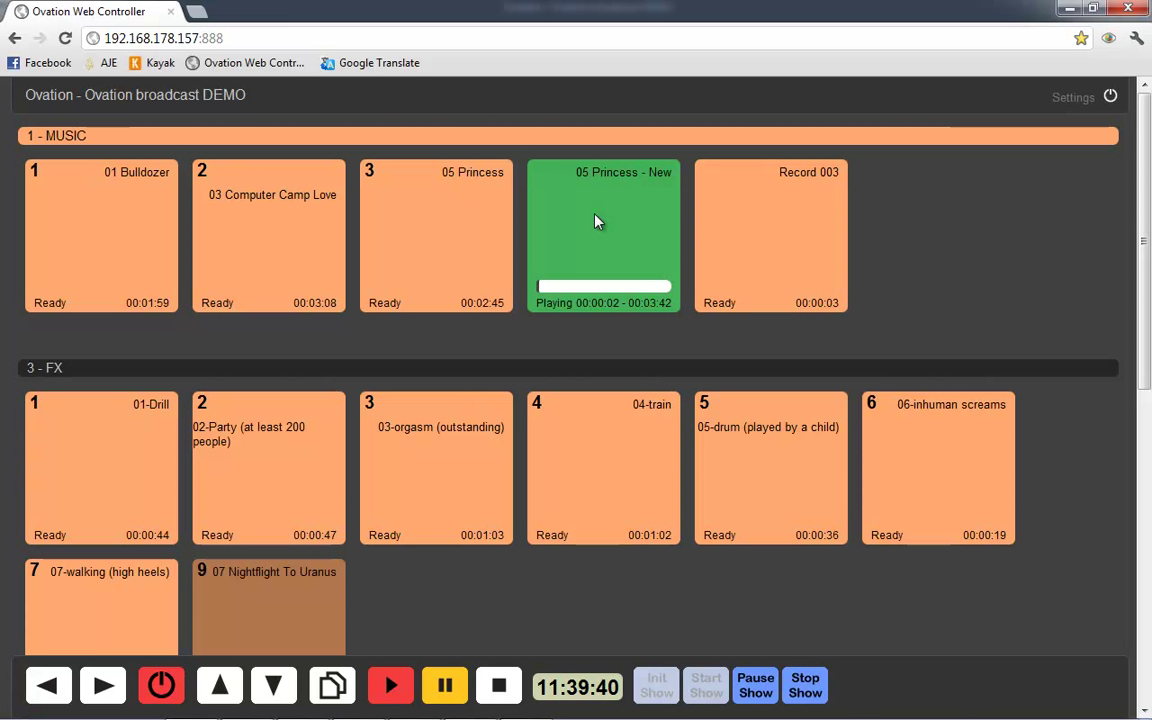
{"action": "left_click", "coordinate": [597, 220]}
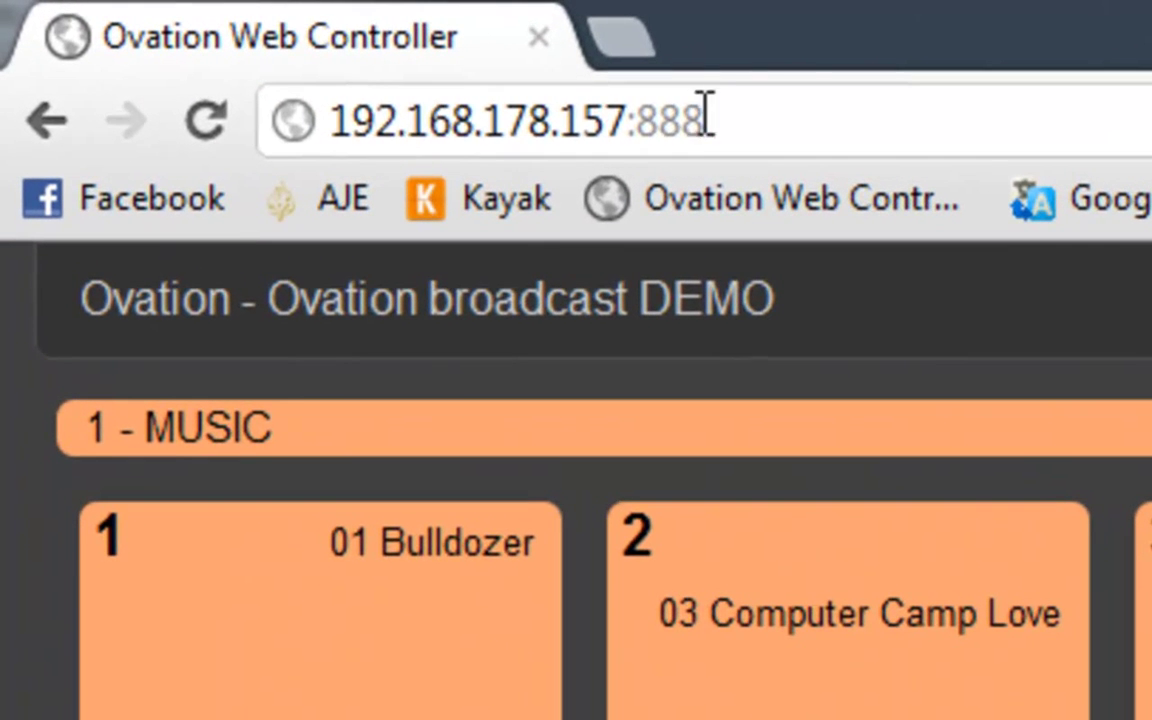
{"action": "left_click", "coordinate": [707, 117]}
{"action": "left_click", "coordinate": [1151, 719]}
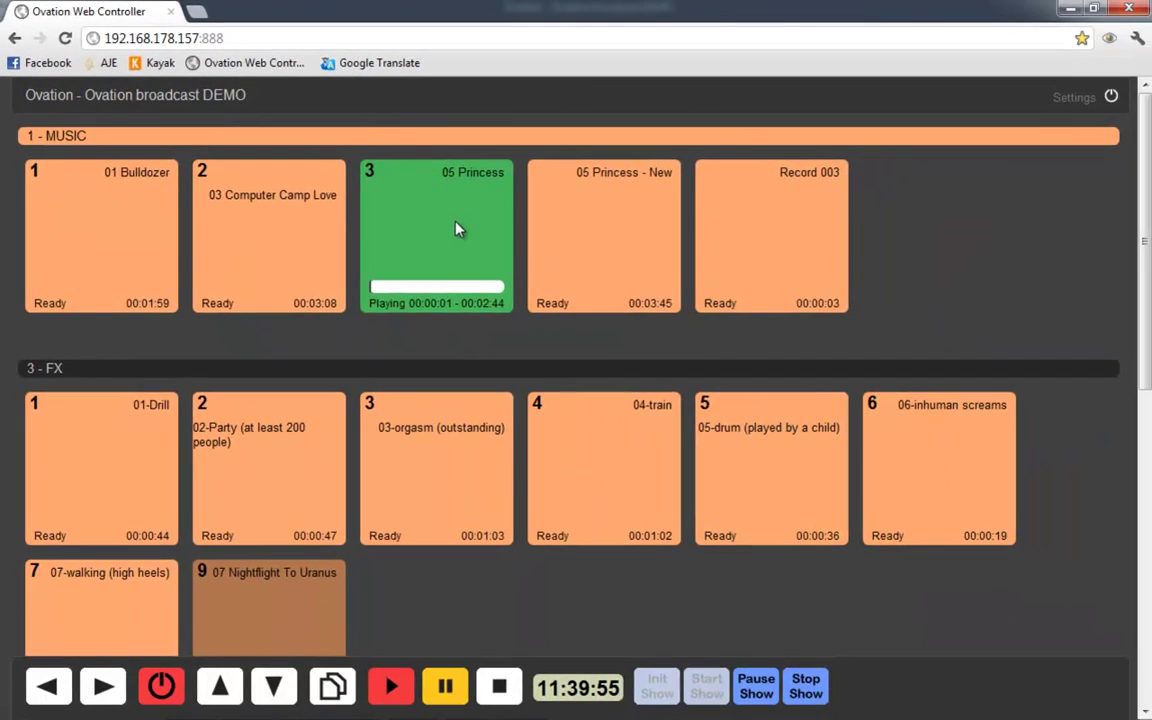
{"action": "left_click", "coordinate": [514, 258]}
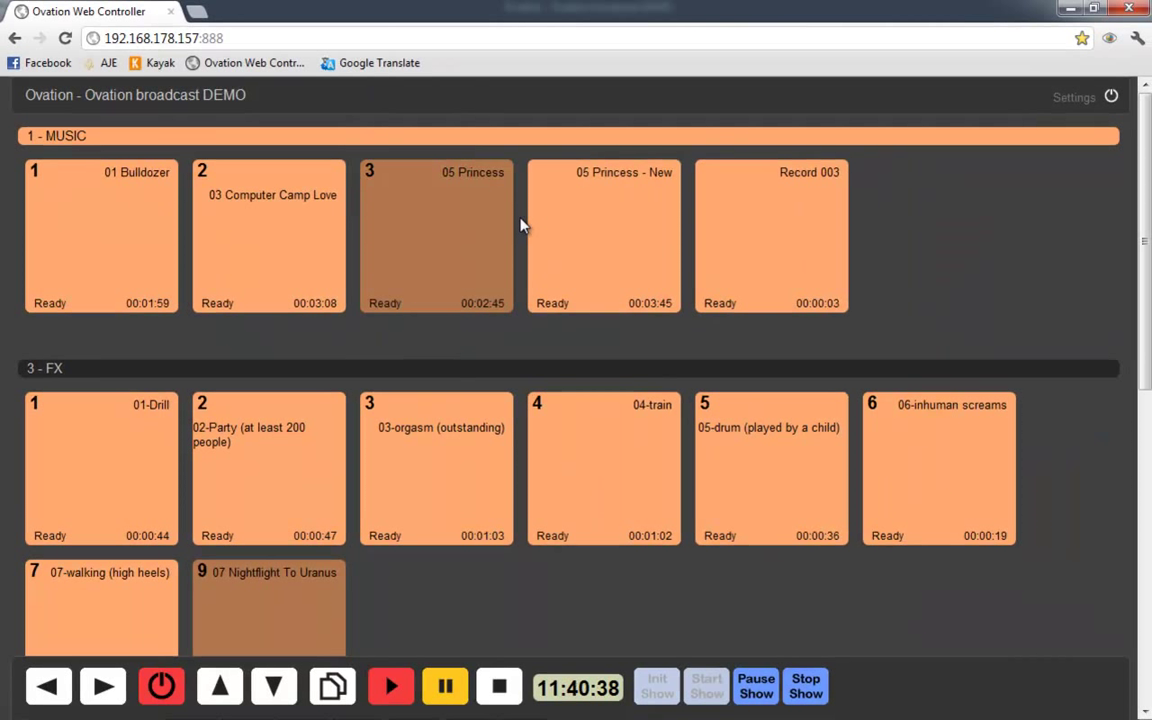
Step: Set the Web Controller's Display Type to Tabbed View and show the FX tab's cues
{"action": "left_click", "coordinate": [1111, 96]}
{"action": "left_click", "coordinate": [1084, 127]}
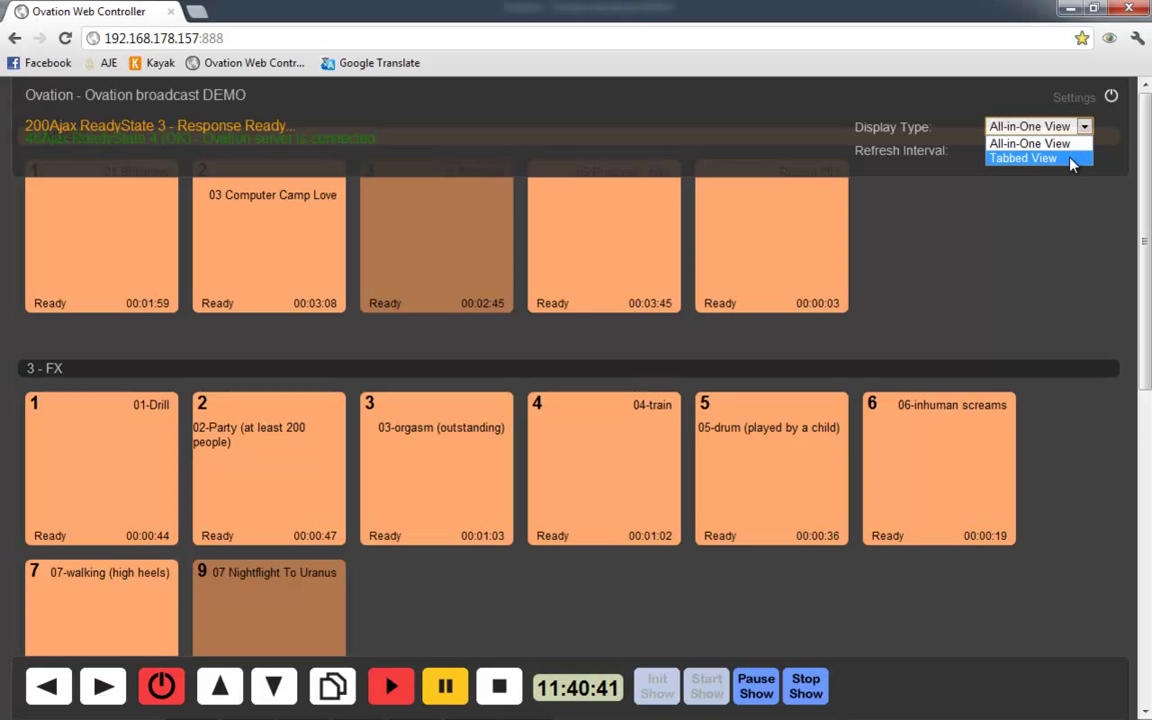
{"action": "left_click", "coordinate": [1070, 158]}
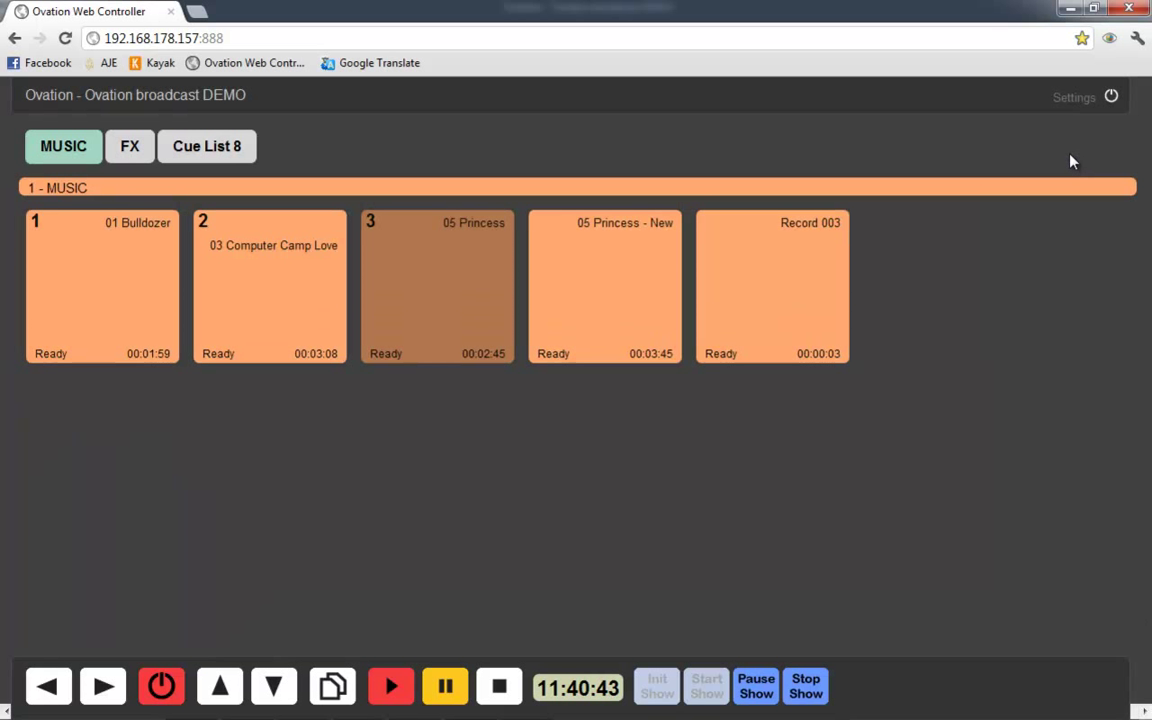
{"action": "left_click", "coordinate": [127, 146]}
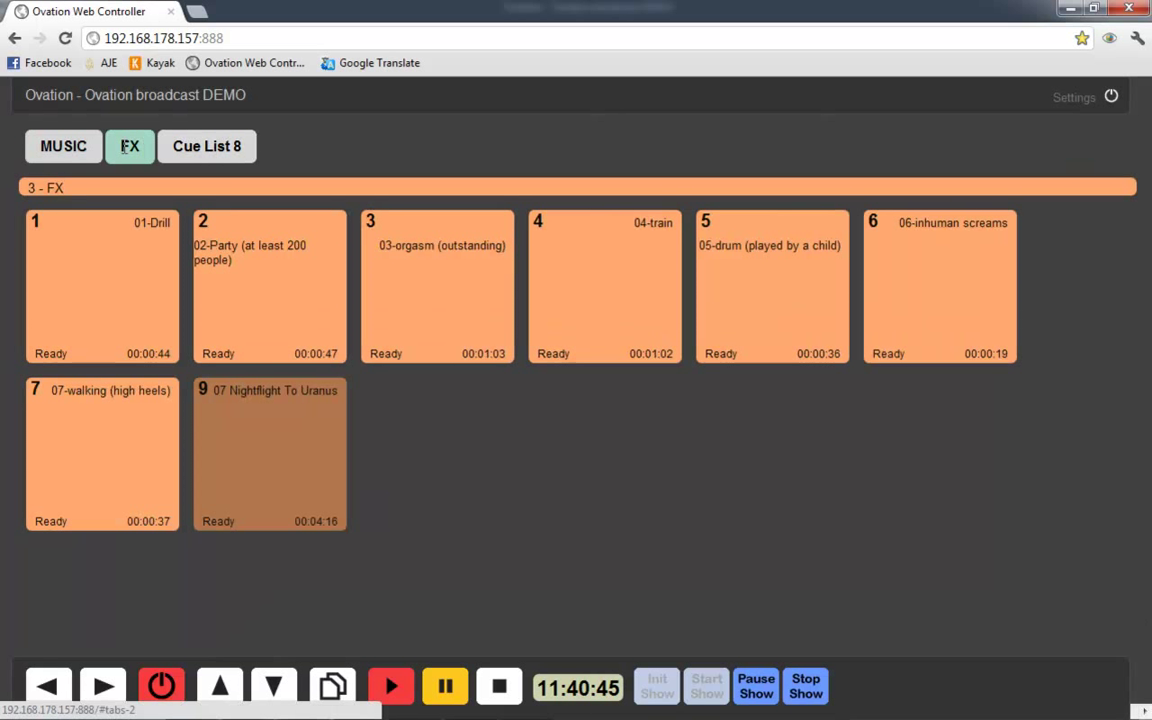